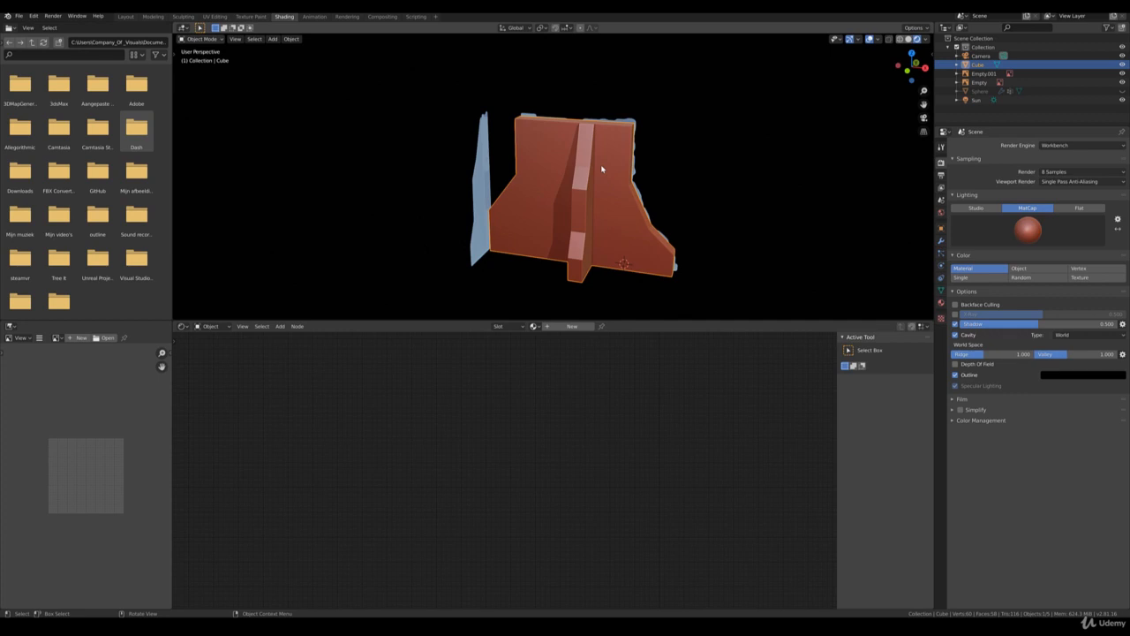
Enter Edit Mode on the Cube wall and add evenly spaced vertical loop cuts to the section beside the central rib
{"action": "middle_click_drag", "start_coordinate": [594, 181], "coordinate": [521, 257]}
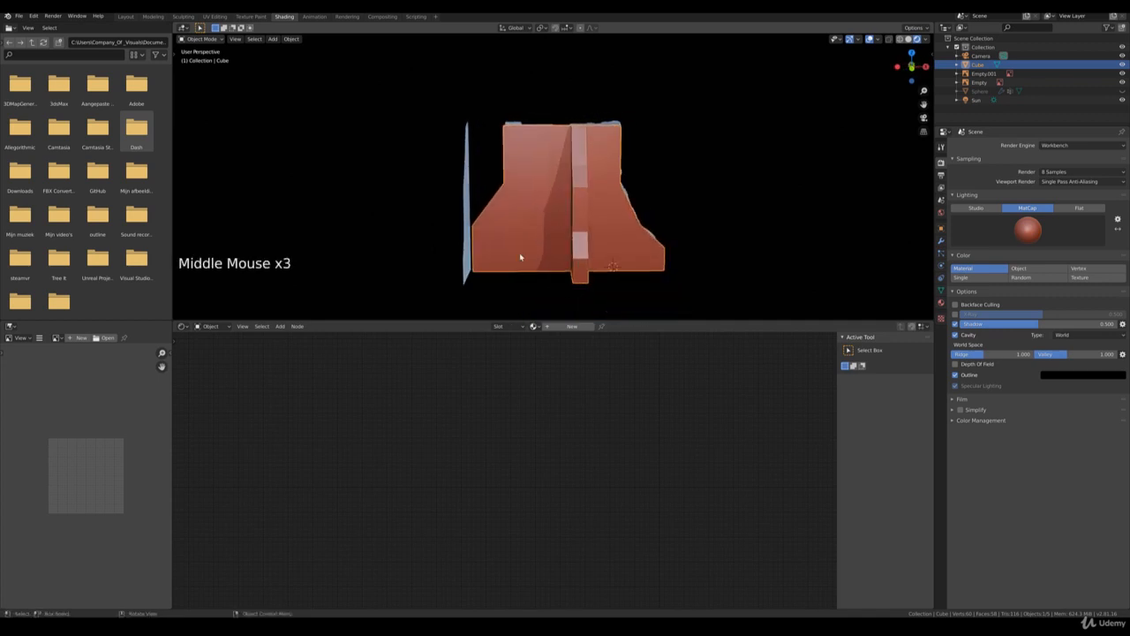
{"action": "mouse_move", "coordinate": [692, 217]}
{"action": "middle_mouse_down"}
{"action": "mouse_move", "coordinate": [628, 232]}
{"action": "mouse_move", "coordinate": [702, 246]}
{"action": "mouse_move", "coordinate": [682, 226]}
{"action": "middle_mouse_up"}
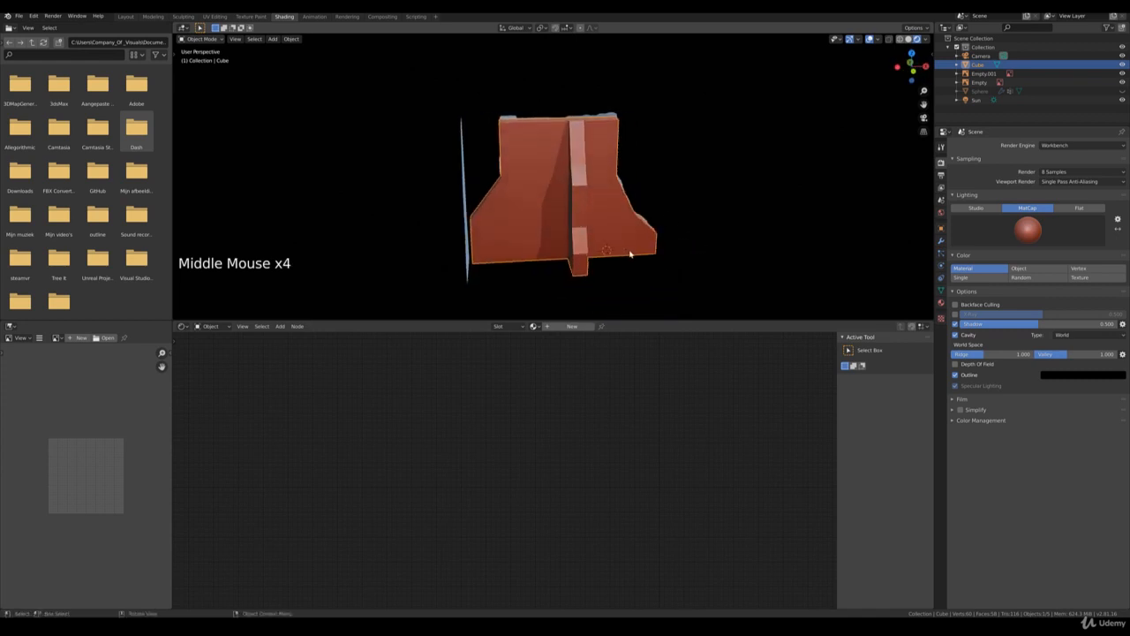
{"action": "middle_click_drag", "start_coordinate": [631, 254], "coordinate": [619, 251]}
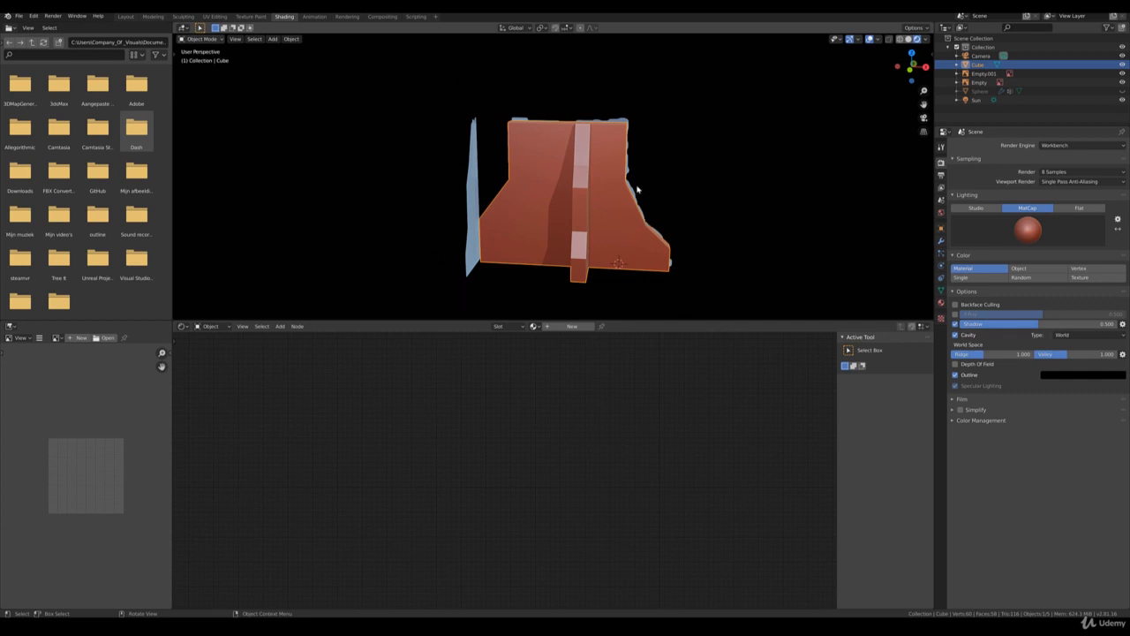
{"action": "key", "text": "Tab"}
{"action": "middle_click_drag", "start_coordinate": [668, 136], "coordinate": [581, 185], "text": "shift"}
{"action": "scroll", "coordinate": [663, 174], "scroll_direction": "up", "scroll_amount": 2}
{"action": "key", "text": "ctrl+r"}
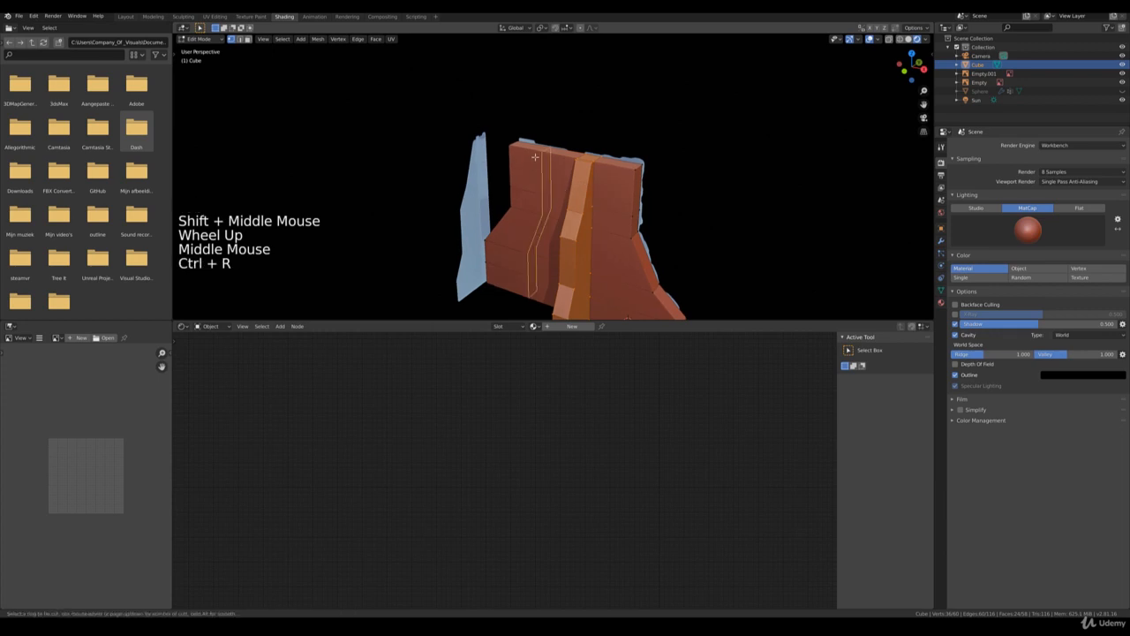
{"action": "scroll", "coordinate": [534, 155], "scroll_direction": "up", "scroll_amount": 3}
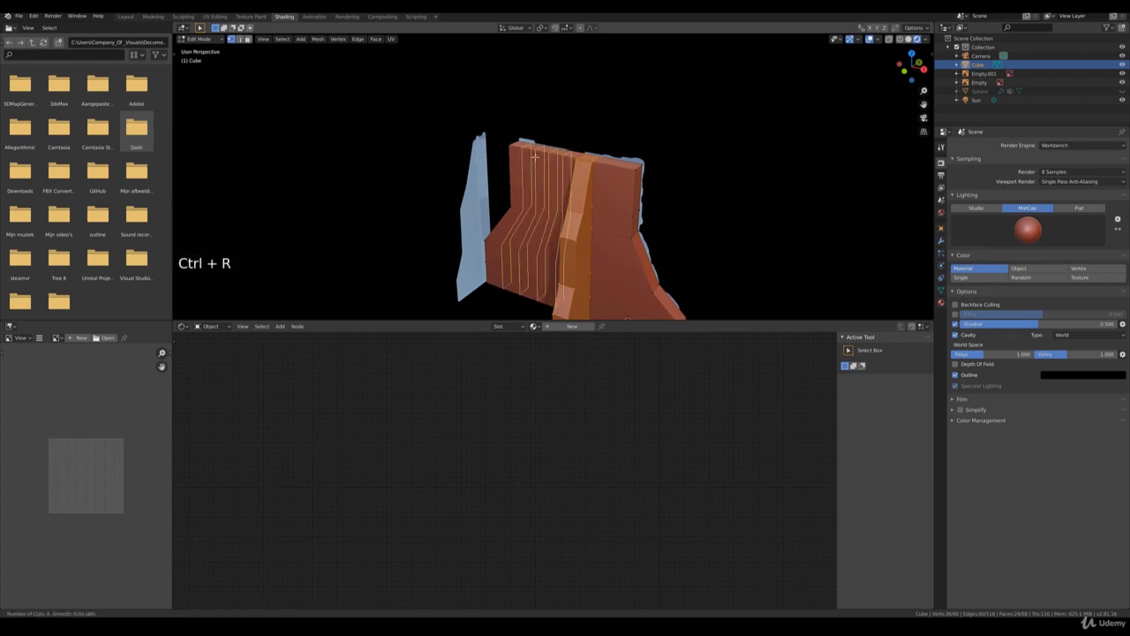
{"action": "left_click", "coordinate": [534, 156]}
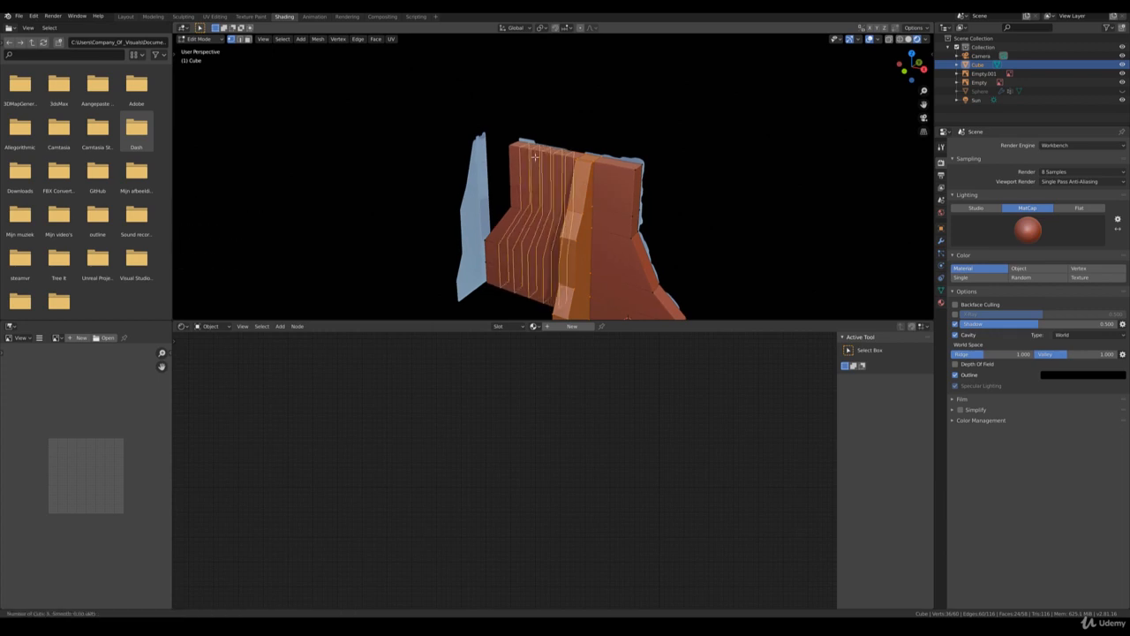
{"action": "scroll", "coordinate": [535, 157], "scroll_direction": "down", "scroll_amount": 1}
{"action": "left_click", "coordinate": [534, 155]}
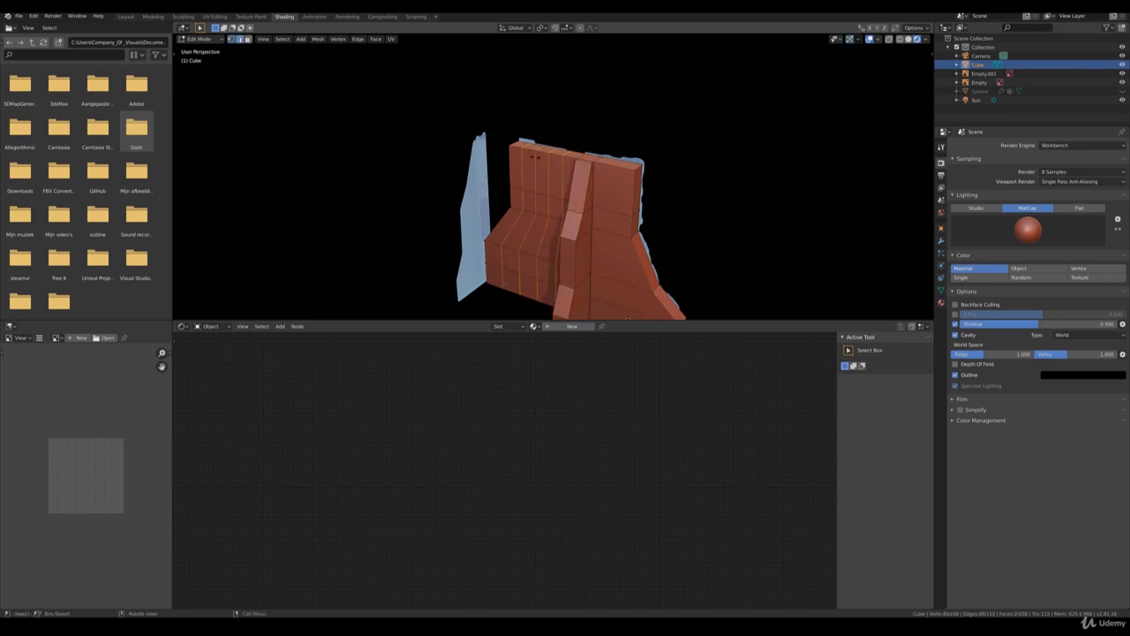
Add horizontal loop cuts across the wall's upper and lower bands, two per band
{"action": "key", "text": "ctrl+r"}
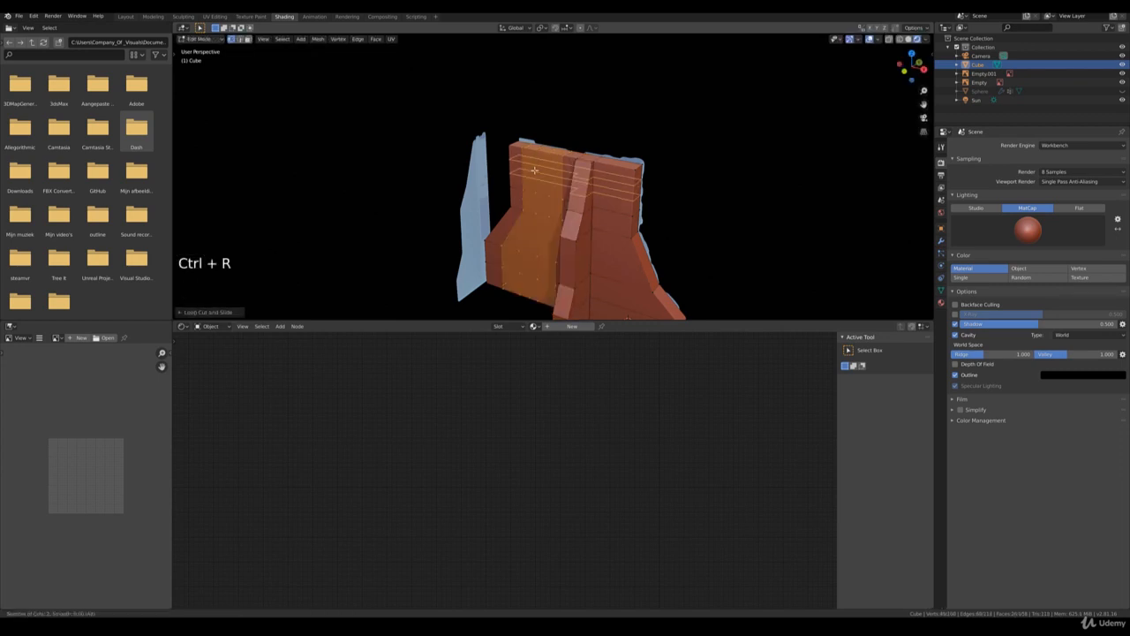
{"action": "left_click", "coordinate": [535, 169]}
{"action": "key", "text": "ctrl+r"}
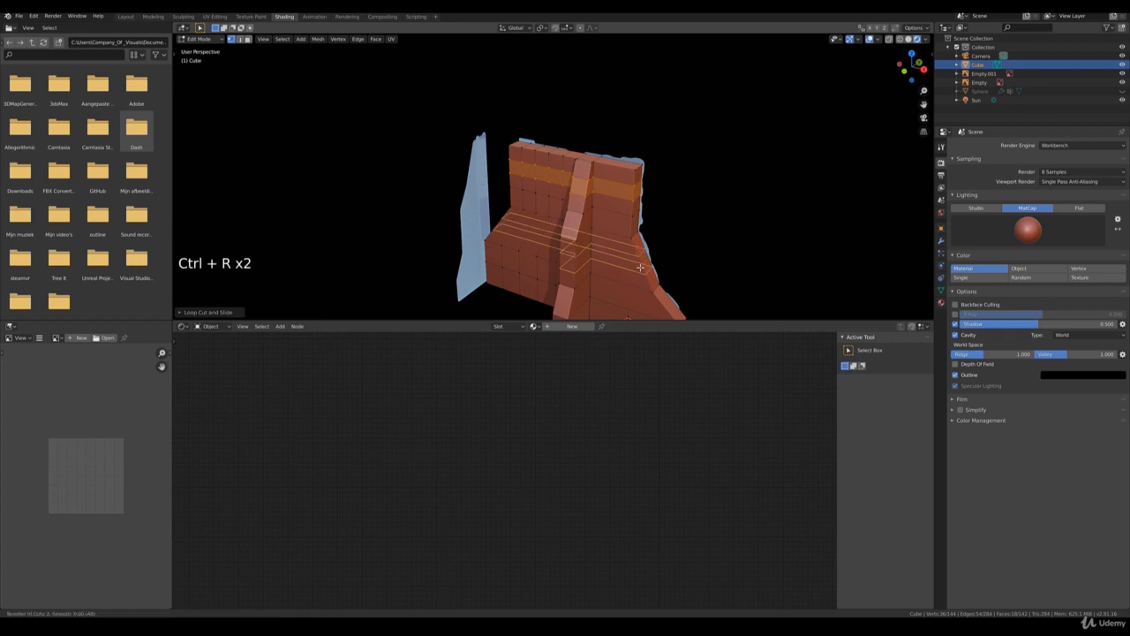
{"action": "mouse_move", "coordinate": [641, 267]}
{"action": "middle_mouse_down"}
{"action": "mouse_move", "coordinate": [616, 259]}
{"action": "mouse_move", "coordinate": [627, 271]}
{"action": "middle_mouse_up"}
{"action": "key", "text": "ctrl+r"}
Add two evenly spaced loop cuts along the wall's thickness, leaving them unslid
{"action": "key", "text": "ctrl+r"}
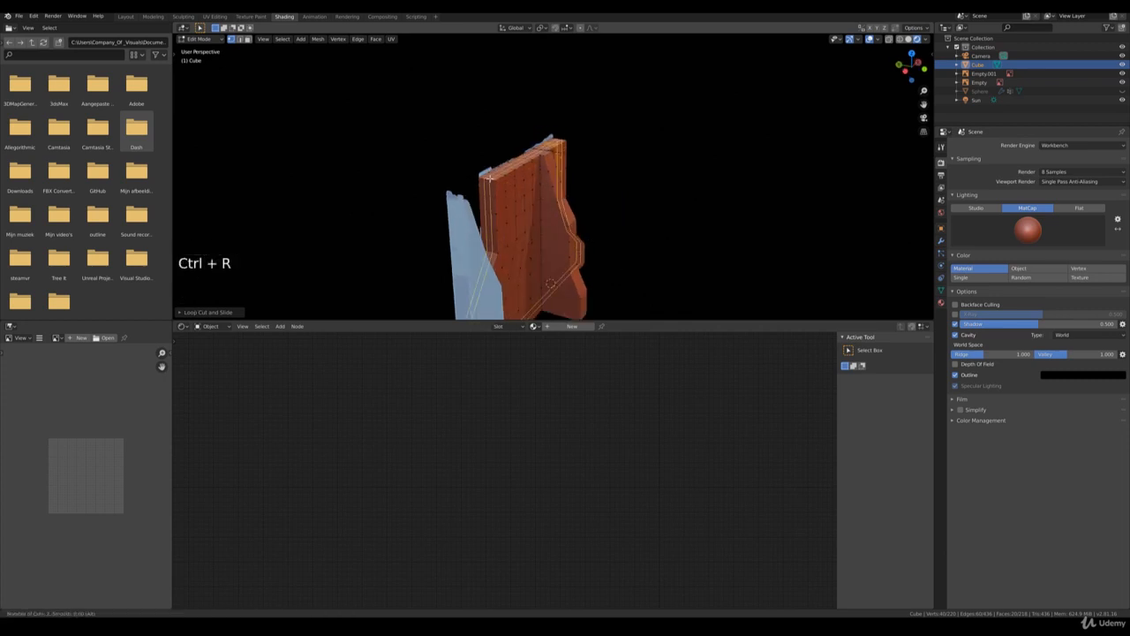
{"action": "left_click", "coordinate": [488, 178]}
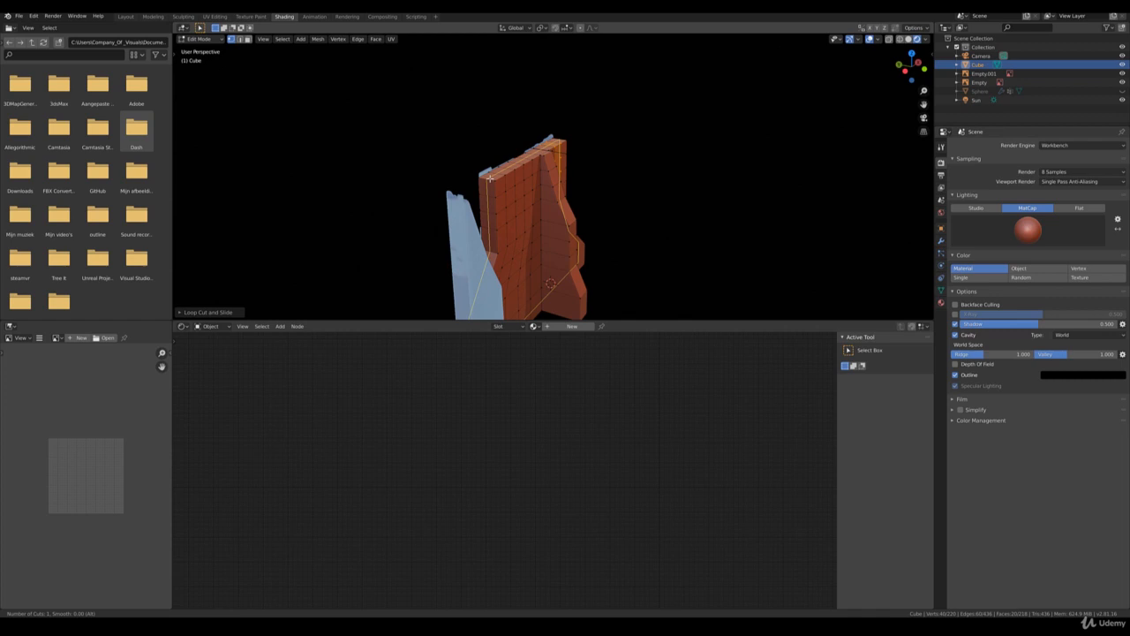
{"action": "scroll", "coordinate": [490, 179], "scroll_direction": "up", "scroll_amount": 1}
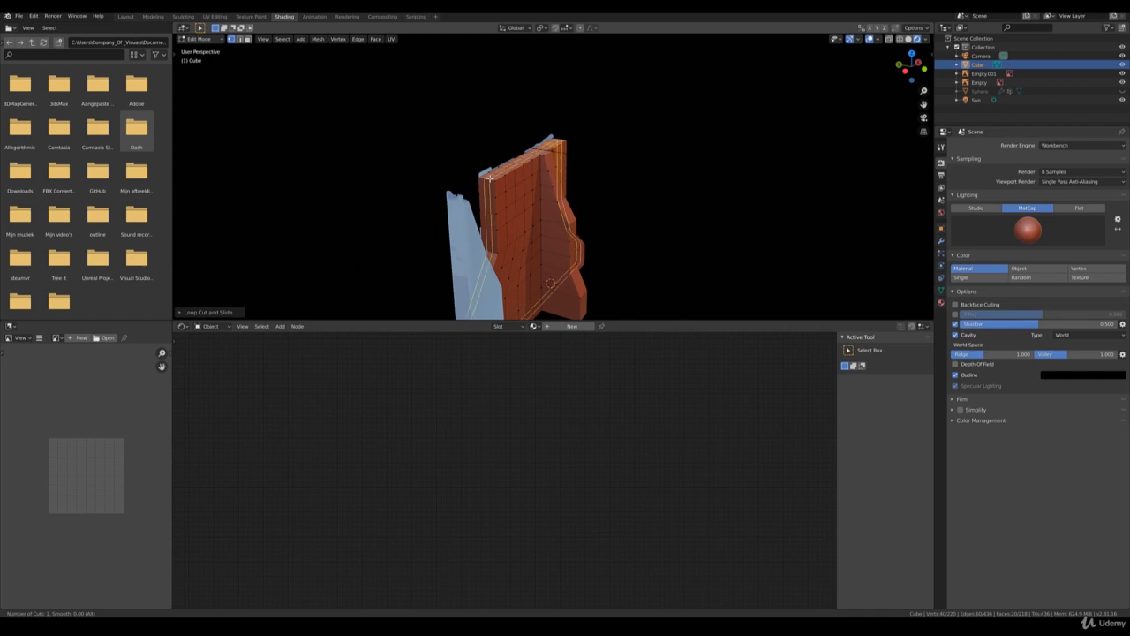
{"action": "scroll", "coordinate": [490, 179], "scroll_direction": "down", "scroll_amount": 1}
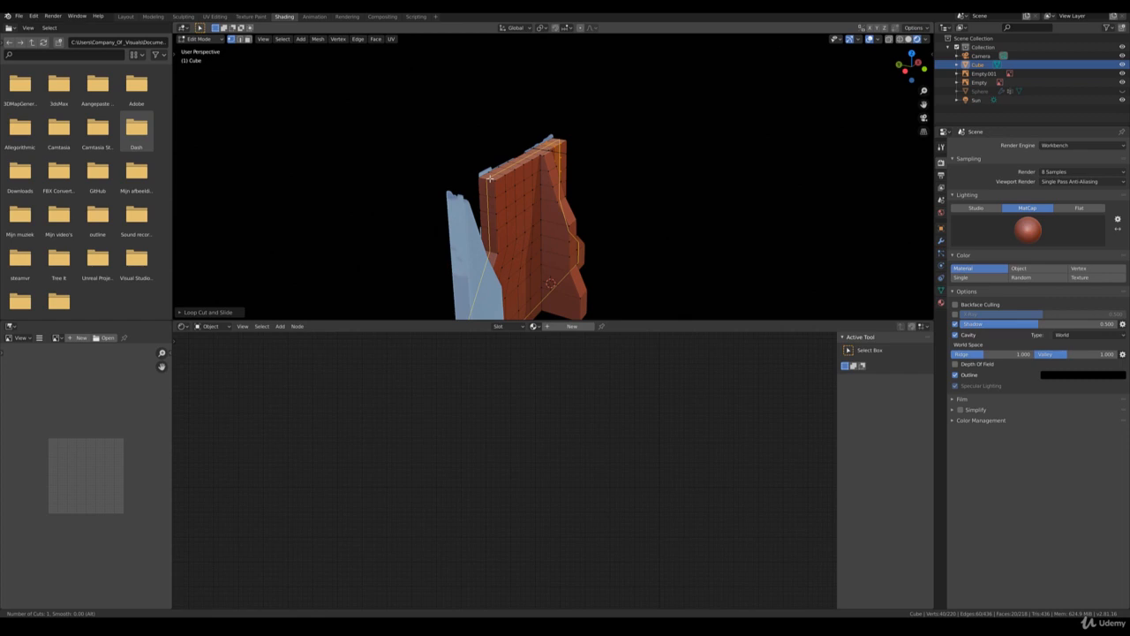
{"action": "scroll", "coordinate": [491, 179], "scroll_direction": "up", "scroll_amount": 1}
{"action": "left_click", "coordinate": [490, 178]}
{"action": "right_click", "coordinate": [490, 179]}
{"action": "middle_click_drag", "start_coordinate": [598, 191], "coordinate": [538, 200]}
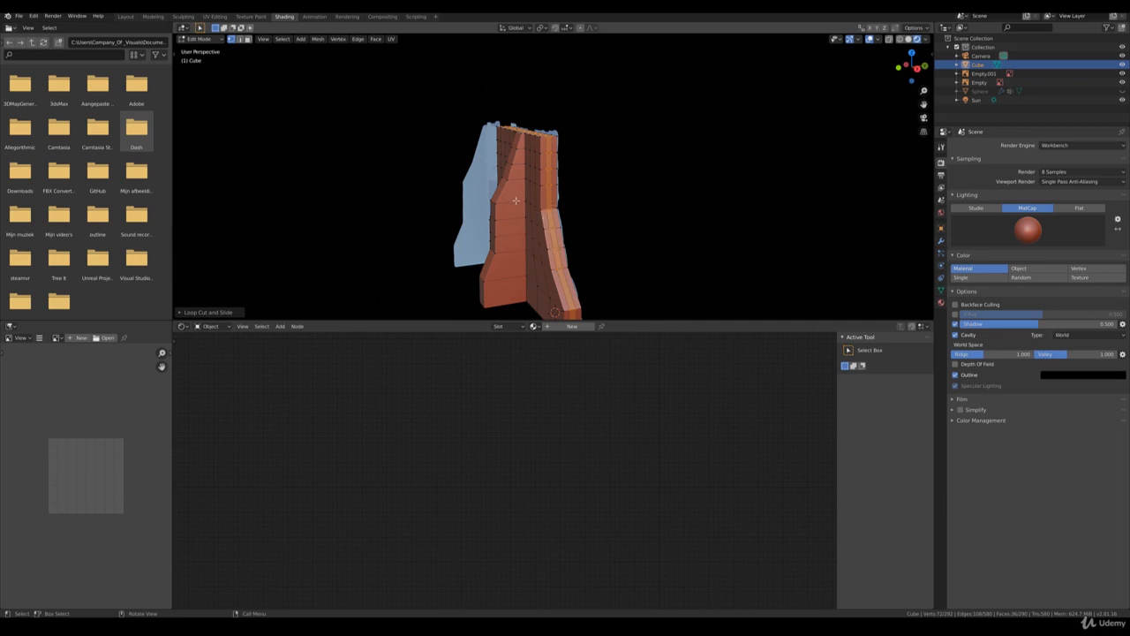
{"action": "middle_click_drag", "start_coordinate": [501, 198], "coordinate": [559, 195]}
{"action": "key", "text": "shift"}
{"action": "key", "text": "KP_1"}
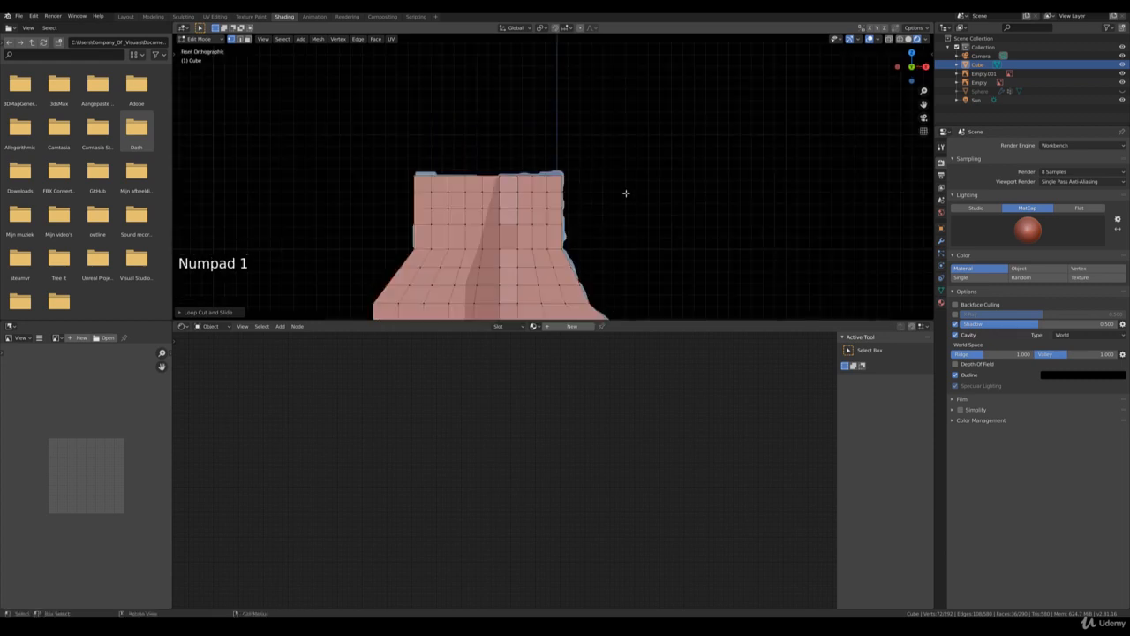
{"action": "middle_click_drag", "start_coordinate": [625, 192], "coordinate": [615, 143]}
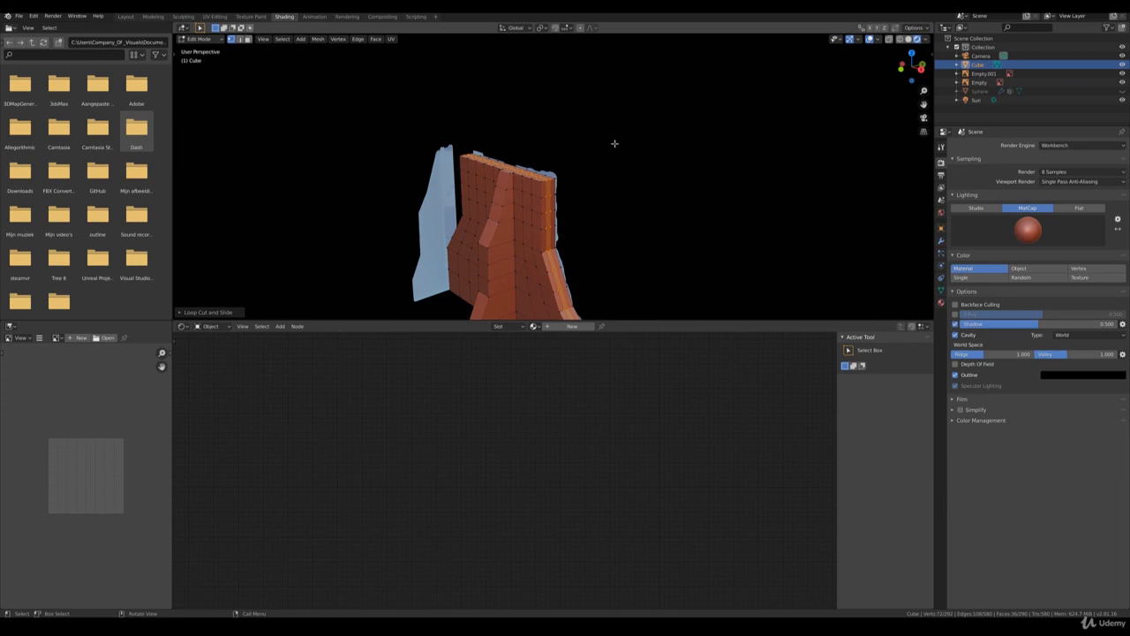
Select an irregular group of top faces near the wall's outer corner in face mode and extrude them slightly upward
{"action": "scroll", "coordinate": [591, 191], "scroll_direction": "up", "scroll_amount": 2}
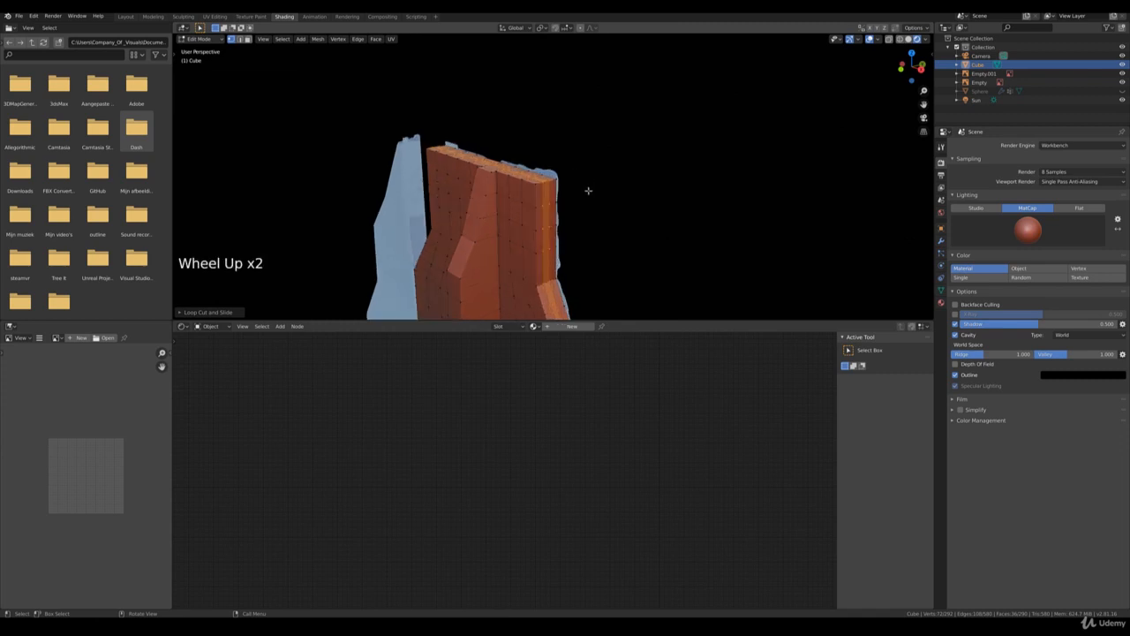
{"action": "key", "text": "3"}
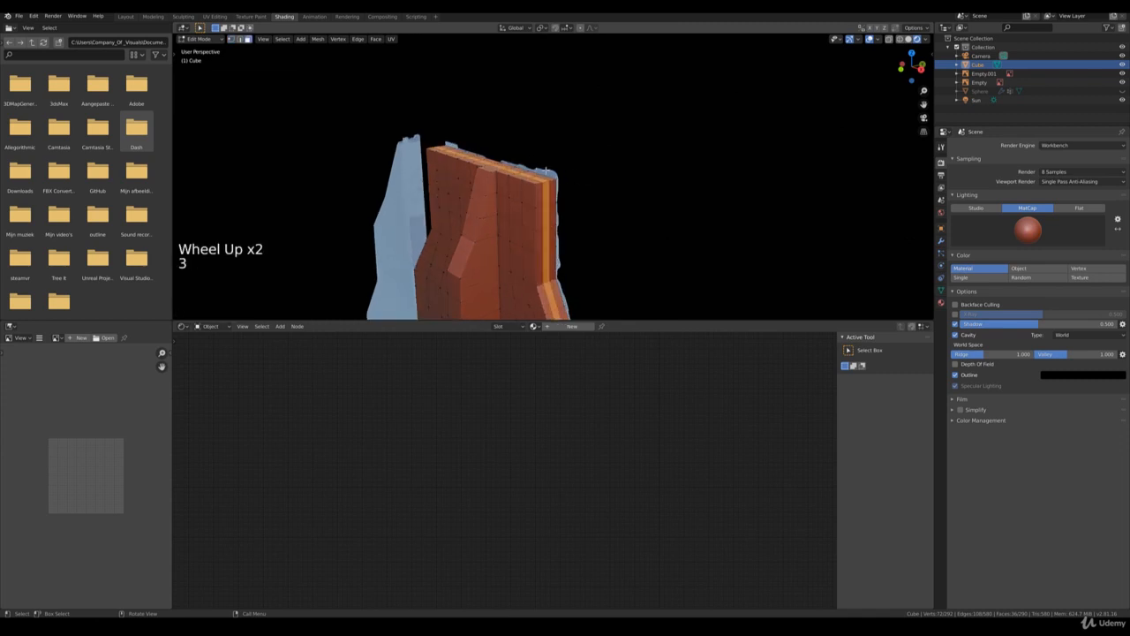
{"action": "middle_click_drag", "start_coordinate": [558, 170], "coordinate": [565, 227]}
{"action": "left_click", "coordinate": [548, 182]}
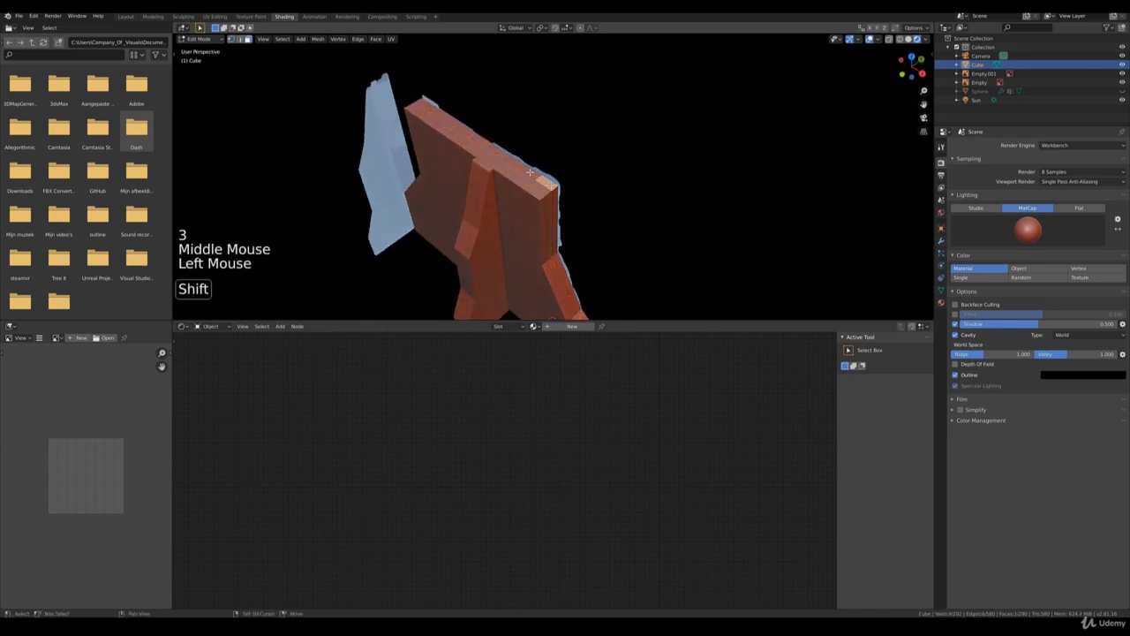
{"action": "left_click", "coordinate": [534, 175], "text": "shift"}
{"action": "left_click", "coordinate": [519, 167], "text": "shift"}
{"action": "left_click", "coordinate": [528, 178], "text": "shift"}
{"action": "left_click", "coordinate": [537, 183], "text": "shift"}
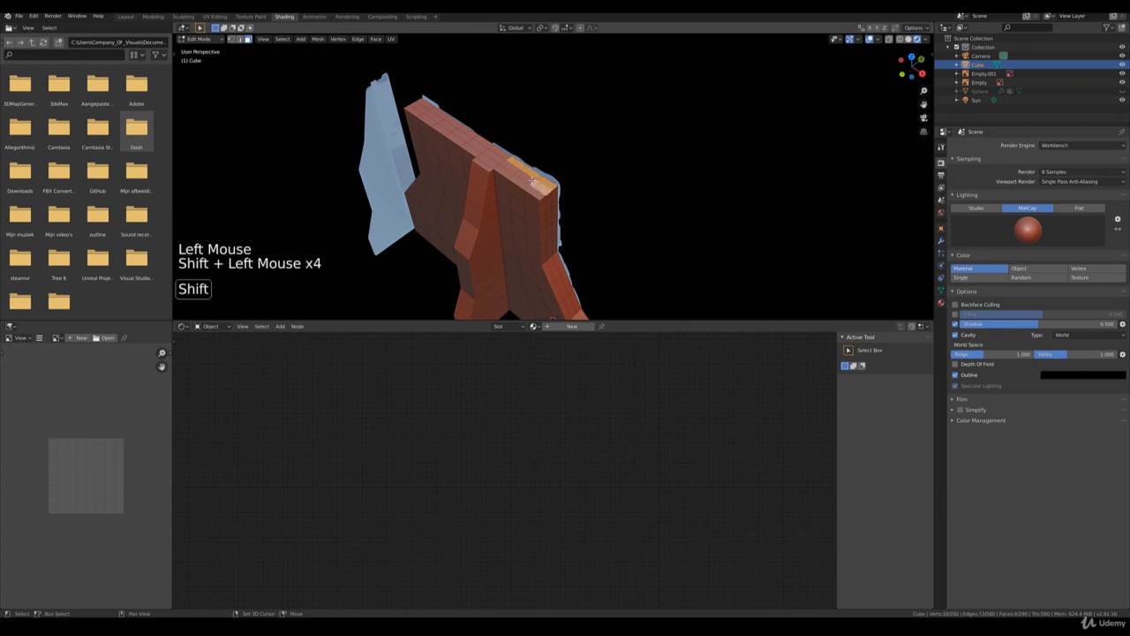
{"action": "left_click", "coordinate": [526, 180], "text": "shift"}
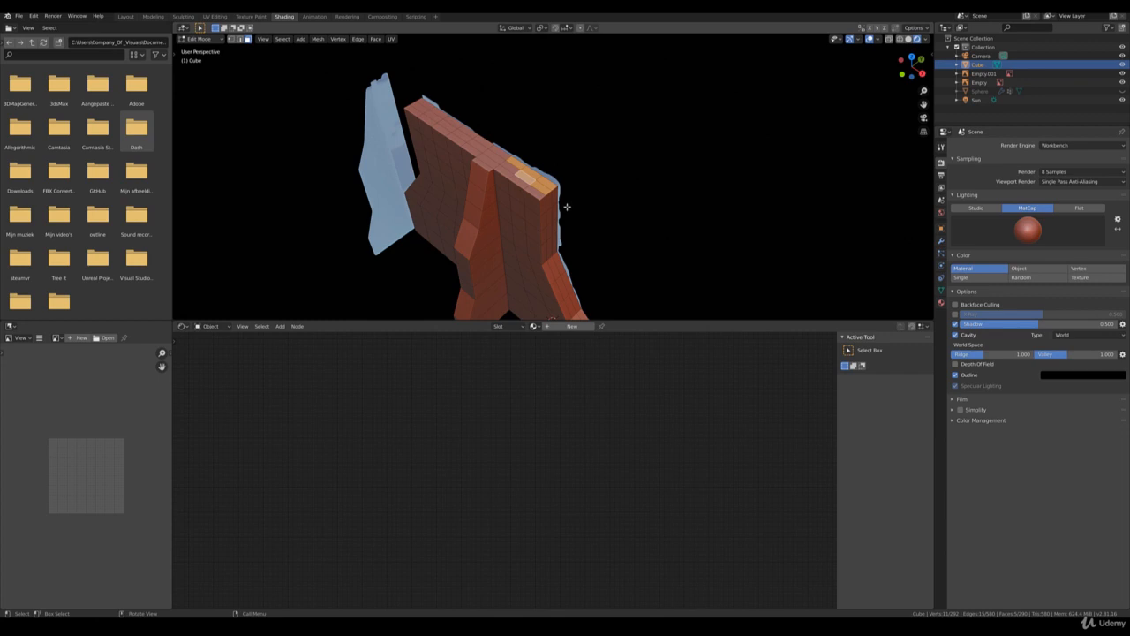
{"action": "middle_click_drag", "start_coordinate": [570, 214], "coordinate": [571, 207]}
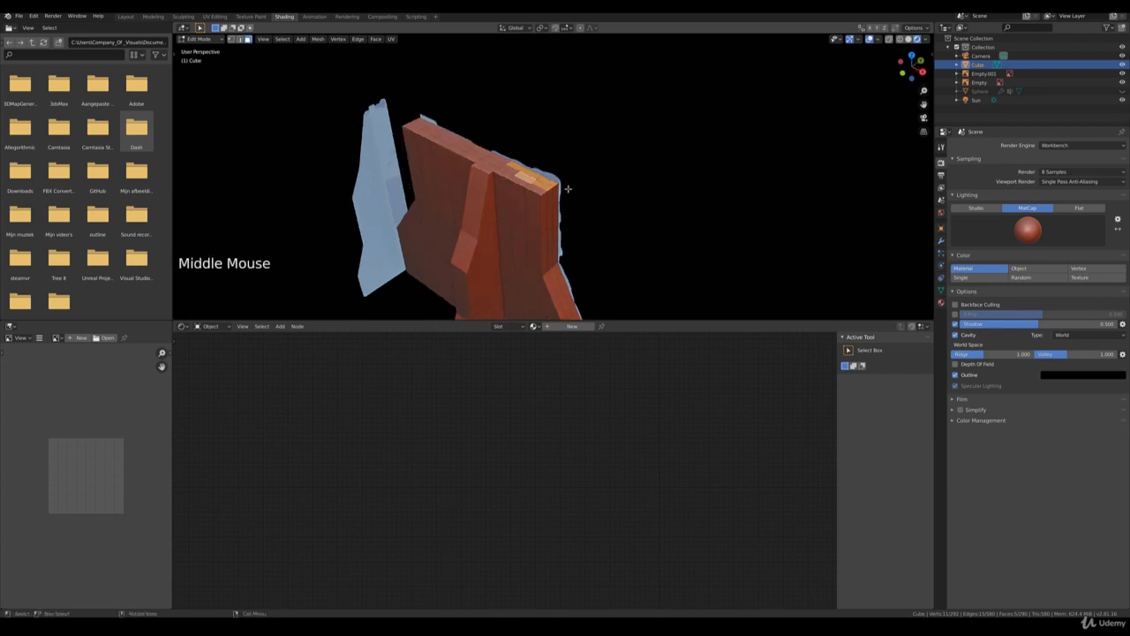
{"action": "middle_click_drag", "start_coordinate": [589, 233], "coordinate": [601, 201]}
{"action": "scroll", "coordinate": [602, 201], "scroll_direction": "up", "scroll_amount": 2}
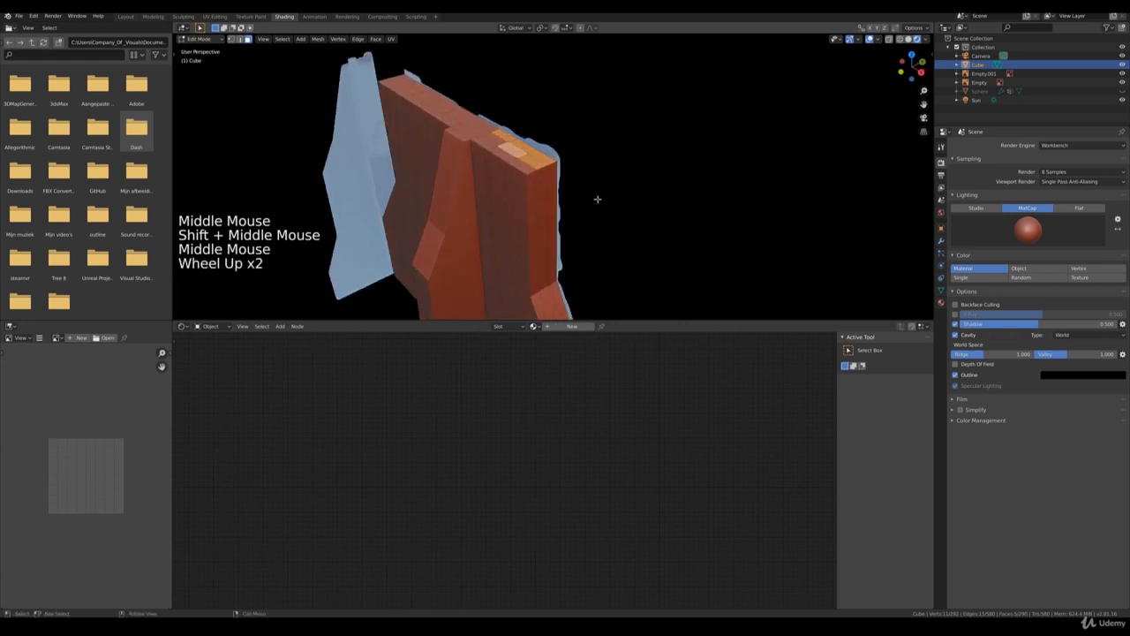
{"action": "key", "text": "e"}
{"action": "left_click", "coordinate": [583, 189]}
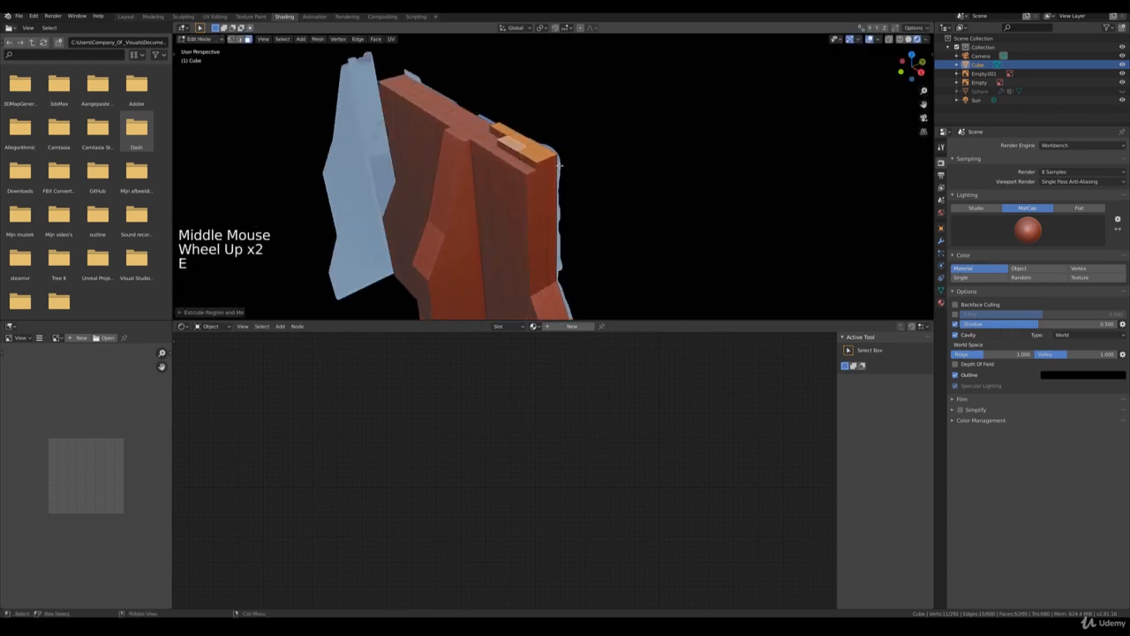
Extrude a staggered group of faces on the upper part of the wall's narrow end slightly outward
{"action": "left_click", "coordinate": [556, 182], "text": "shift"}
{"action": "left_click", "coordinate": [551, 169], "text": "shift"}
{"action": "left_click", "coordinate": [551, 196], "text": "shift"}
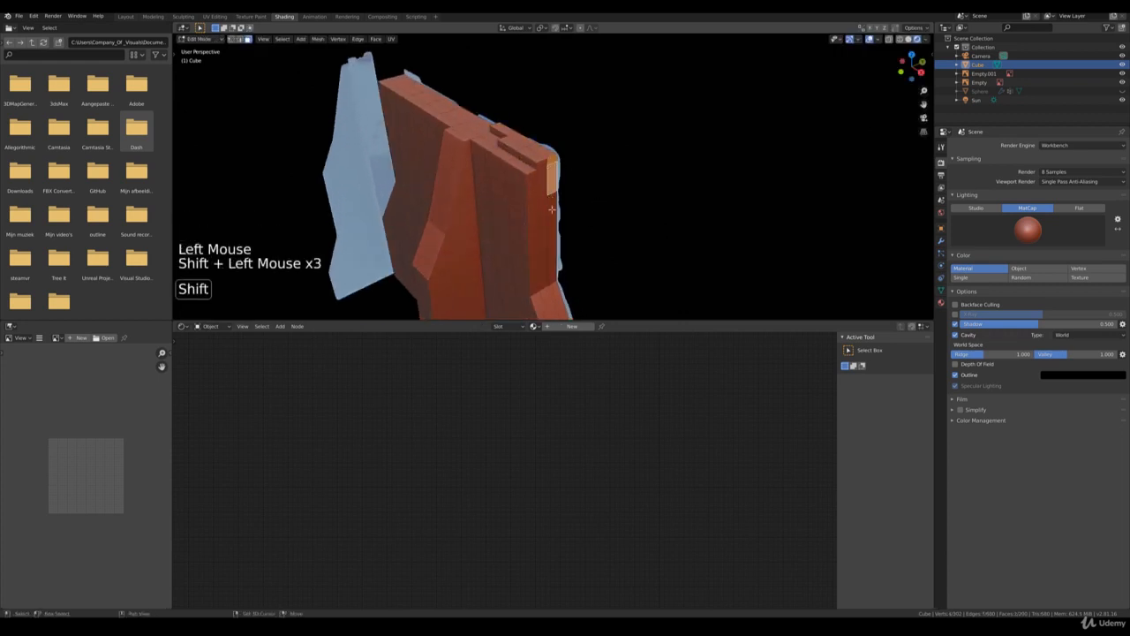
{"action": "left_click", "coordinate": [548, 214], "text": "shift"}
{"action": "key", "text": "e"}
{"action": "left_click", "coordinate": [570, 219]}
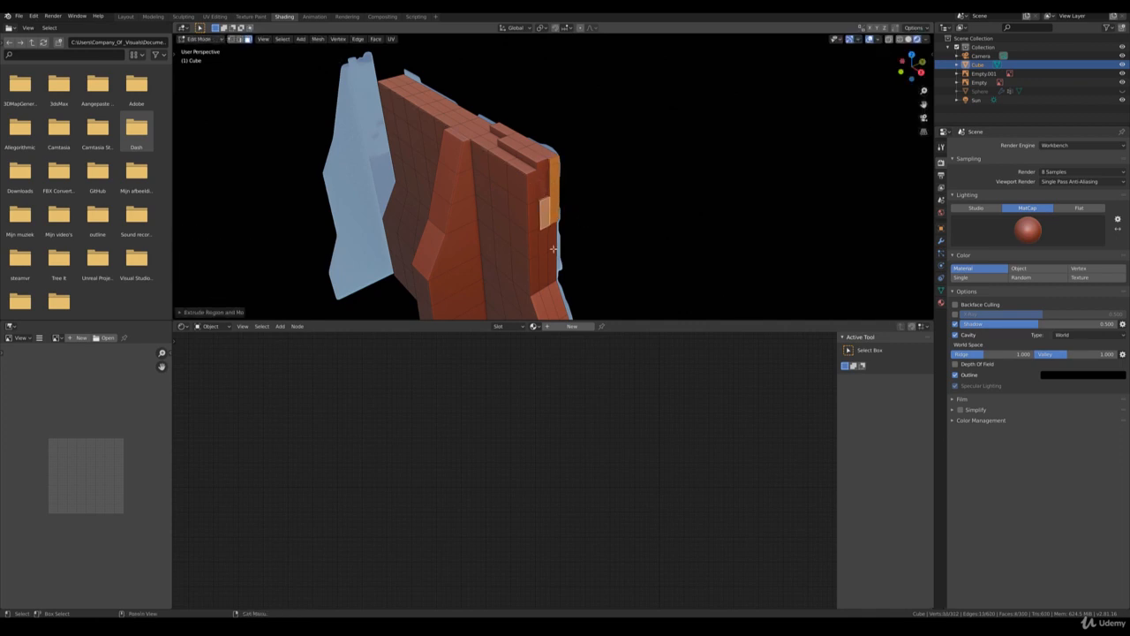
Extrude a staggered group of faces on the narrow end, just above the sloped part, slightly outward
{"action": "left_click", "coordinate": [543, 237]}
{"action": "left_click", "coordinate": [541, 258], "text": "shift"}
{"action": "left_click", "coordinate": [534, 276], "text": "shift"}
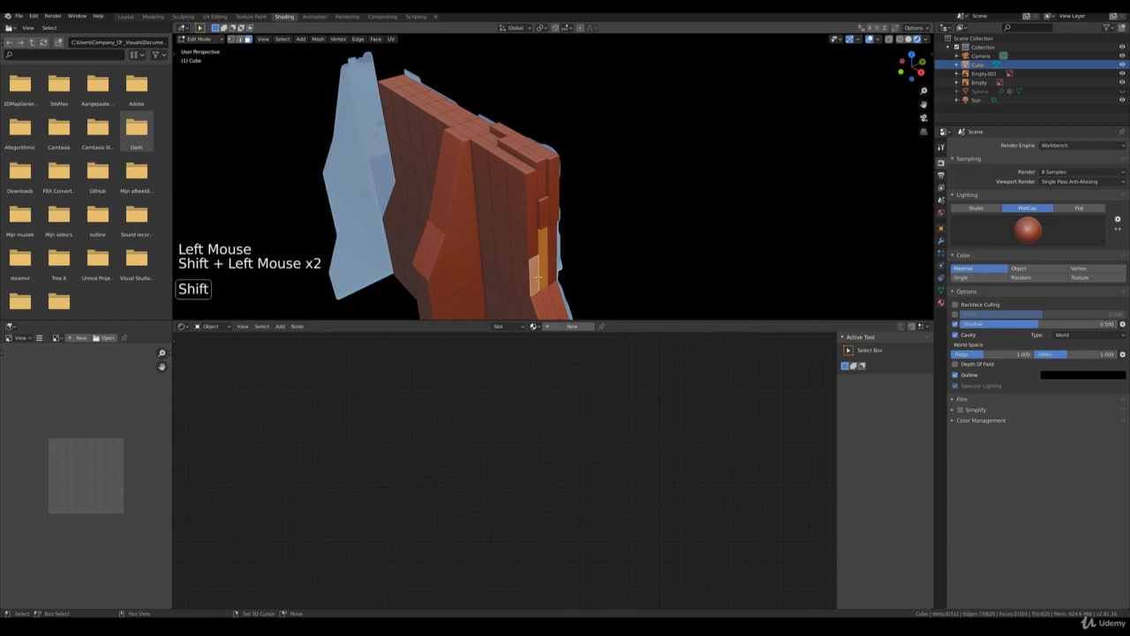
{"action": "key", "text": "e"}
{"action": "left_click", "coordinate": [571, 283]}
Extrude the single raised face at the wall's top outer corner further upward
{"action": "middle_click_drag", "start_coordinate": [570, 282], "coordinate": [566, 192], "text": "shift"}
{"action": "scroll", "coordinate": [574, 152], "scroll_direction": "up", "scroll_amount": 2}
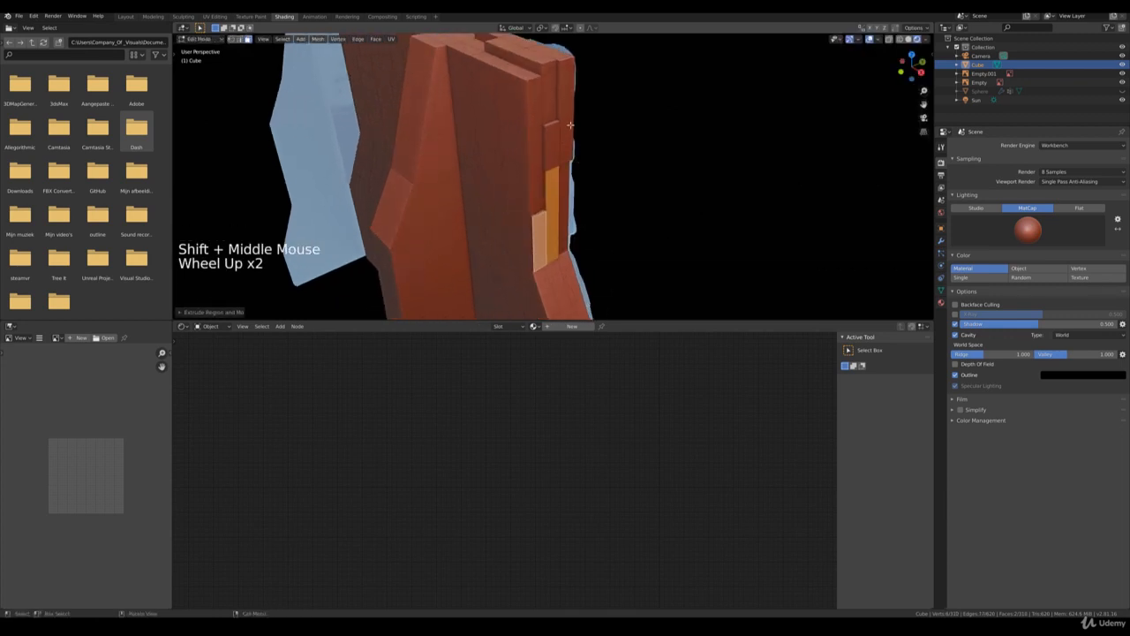
{"action": "left_click", "coordinate": [530, 104]}
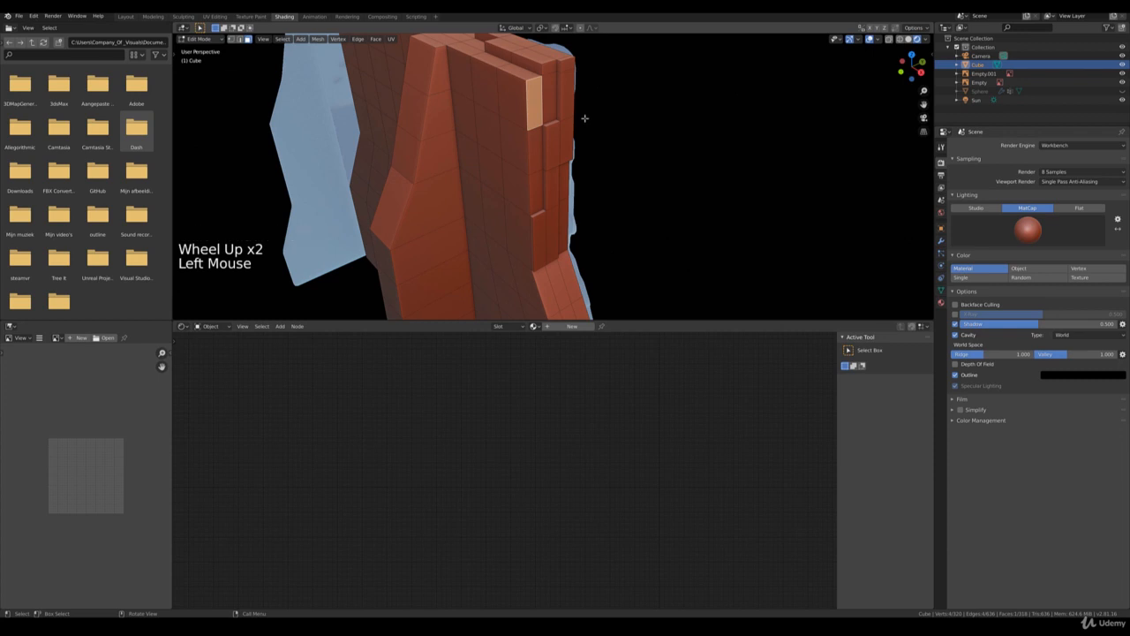
{"action": "left_click", "coordinate": [544, 53]}
{"action": "key", "text": "e"}
{"action": "left_click", "coordinate": [596, 67]}
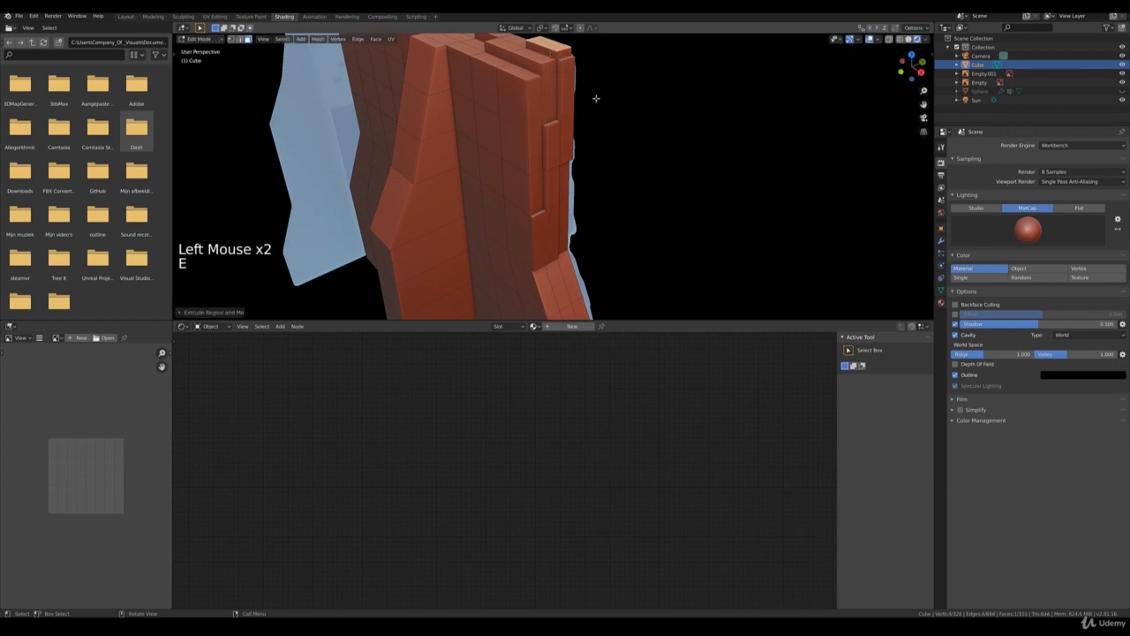
Extrude a zigzag strip of top faces behind the central rib slightly upward
{"action": "middle_click_drag", "start_coordinate": [596, 98], "coordinate": [557, 146], "text": "shift"}
{"action": "left_click", "coordinate": [549, 152]}
{"action": "left_click", "coordinate": [526, 135], "text": "shift"}
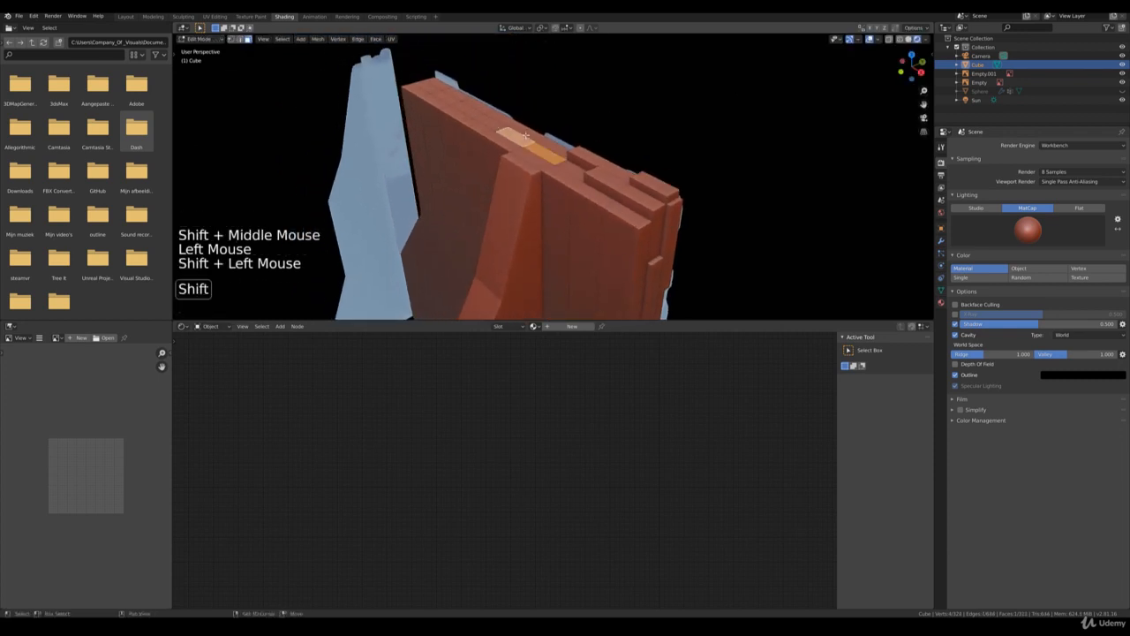
{"action": "left_click", "coordinate": [513, 127], "text": "shift"}
{"action": "left_click", "coordinate": [498, 118], "text": "shift"}
{"action": "left_click", "coordinate": [482, 108], "text": "shift"}
{"action": "key", "text": "e"}
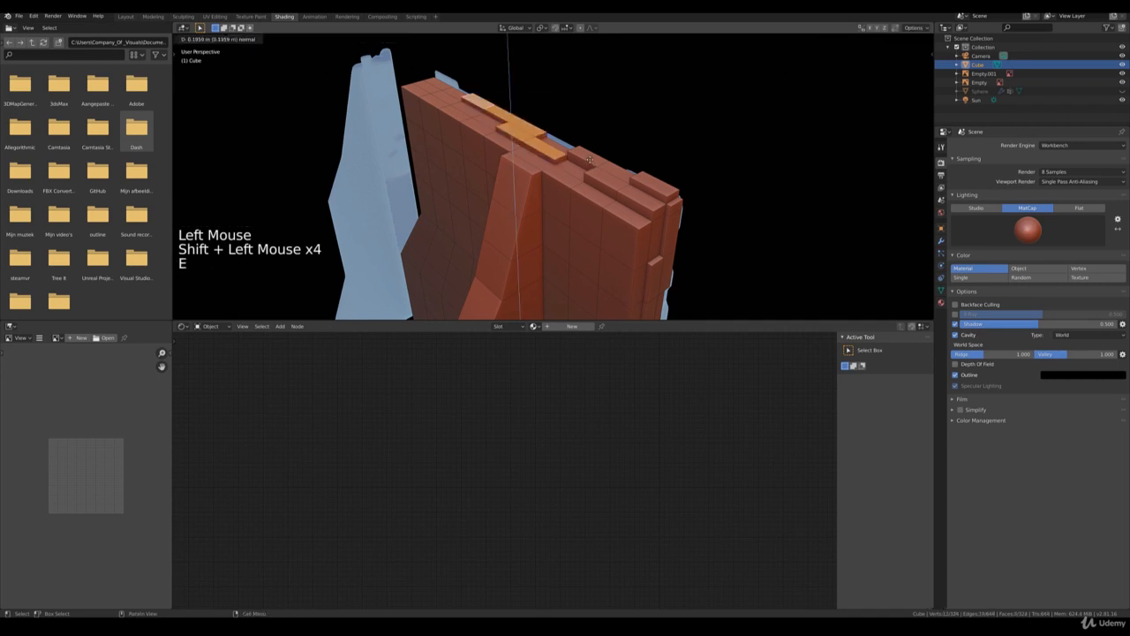
{"action": "left_click", "coordinate": [588, 159]}
Extrude two adjacent faces of the raised zigzag strip upward by another small layer
{"action": "left_click", "coordinate": [540, 133]}
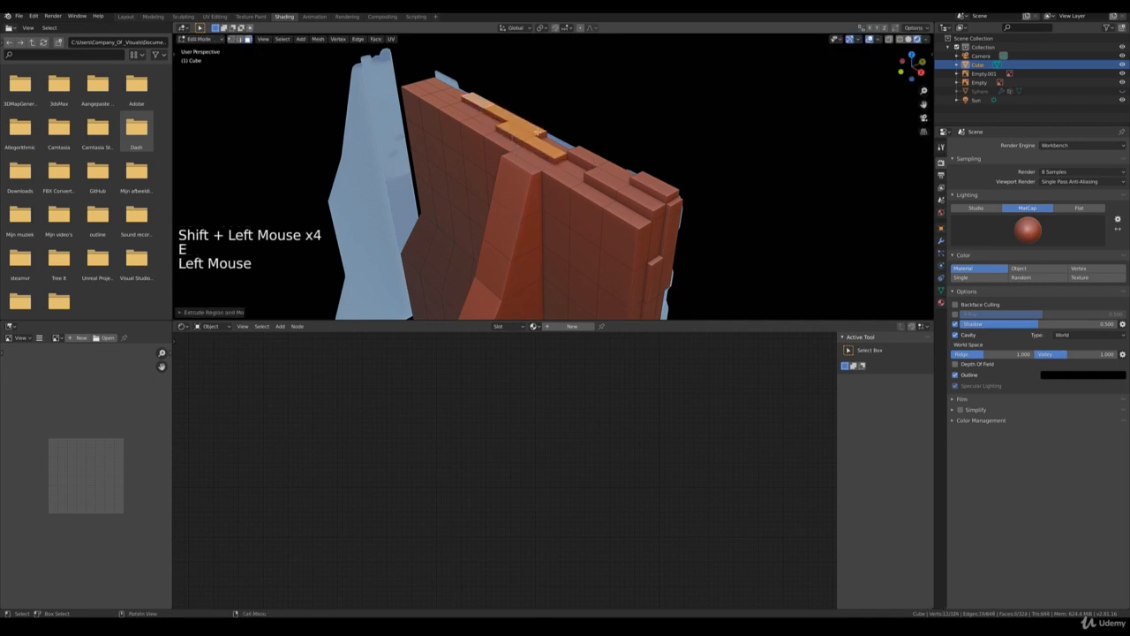
{"action": "left_click", "coordinate": [499, 113], "text": "shift"}
{"action": "key", "text": "e"}
{"action": "left_click", "coordinate": [499, 108]}
{"action": "middle_click_drag", "start_coordinate": [468, 112], "coordinate": [554, 154], "text": "shift"}
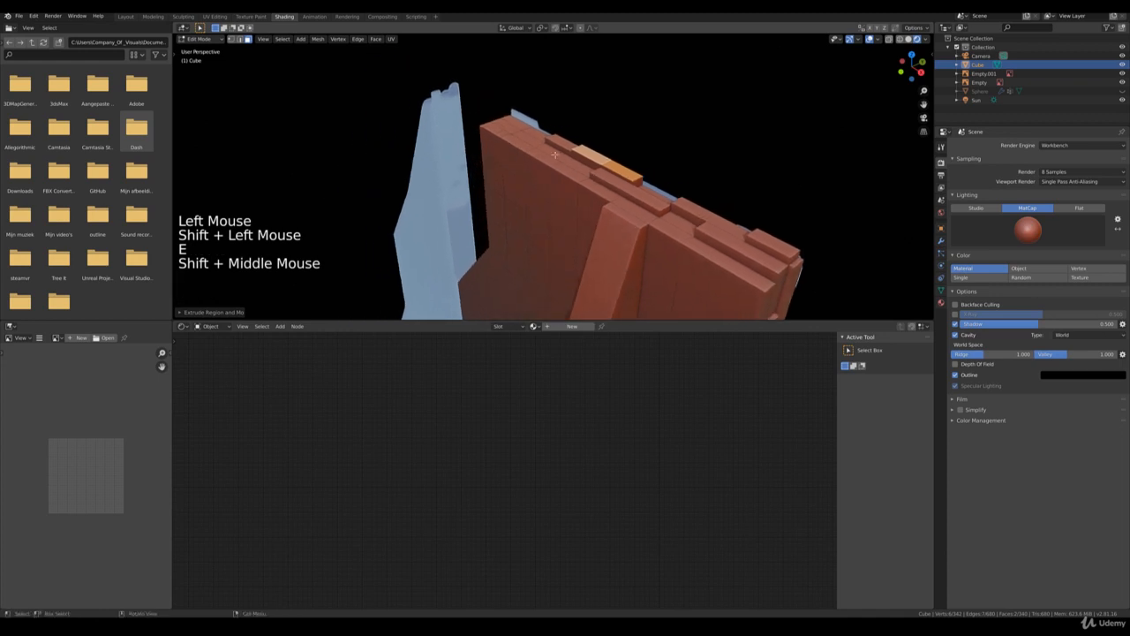
{"action": "middle_click_drag", "start_coordinate": [535, 215], "coordinate": [583, 141]}
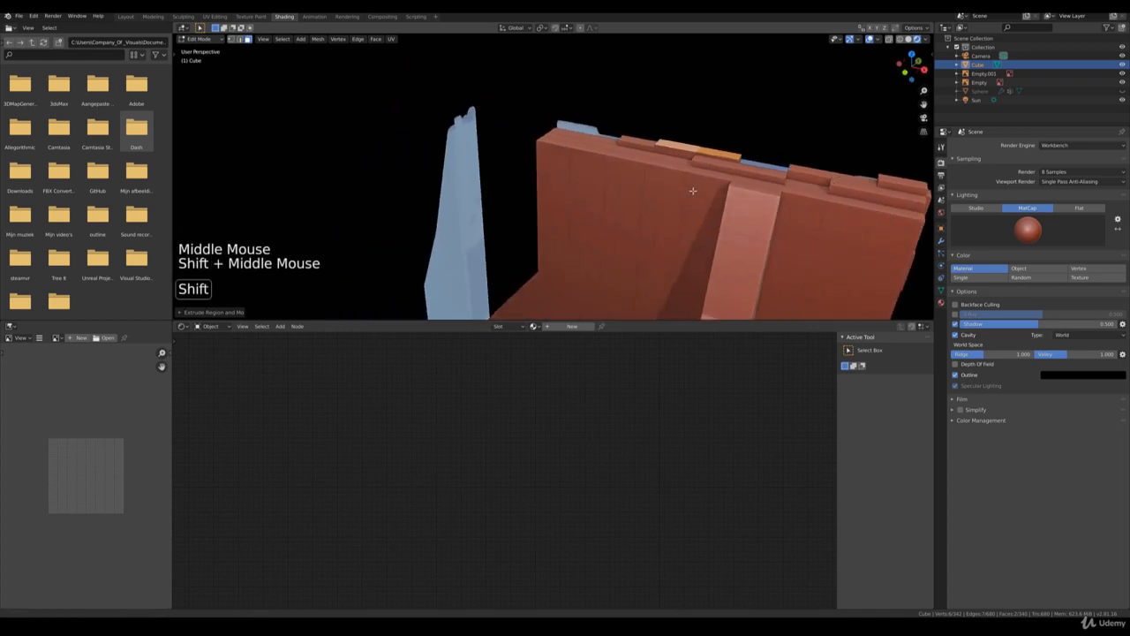
Extrude two adjacent top faces at the wall's outer corner, on the end opposite the stepped narrow end, slightly upward
{"action": "left_click", "coordinate": [574, 134]}
{"action": "left_click", "coordinate": [574, 134], "text": "shift"}
{"action": "key", "text": "e"}
{"action": "left_click", "coordinate": [572, 123]}
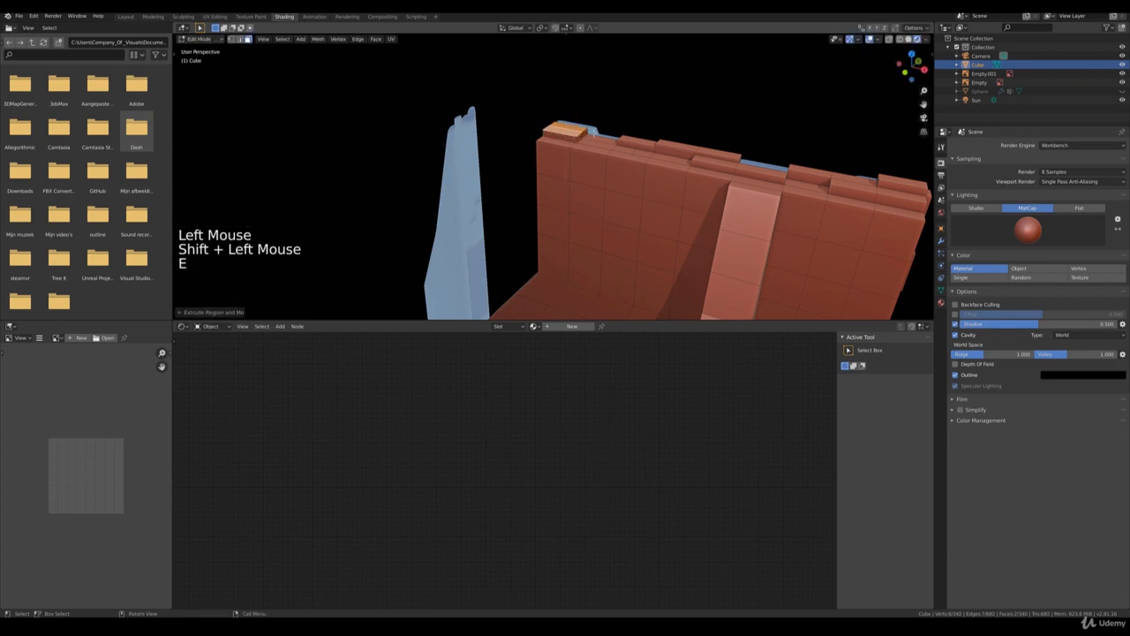
Extrude the two uppermost side faces on that end of the wall outward by about 0.23 m
{"action": "middle_click_drag", "start_coordinate": [523, 153], "coordinate": [598, 192]}
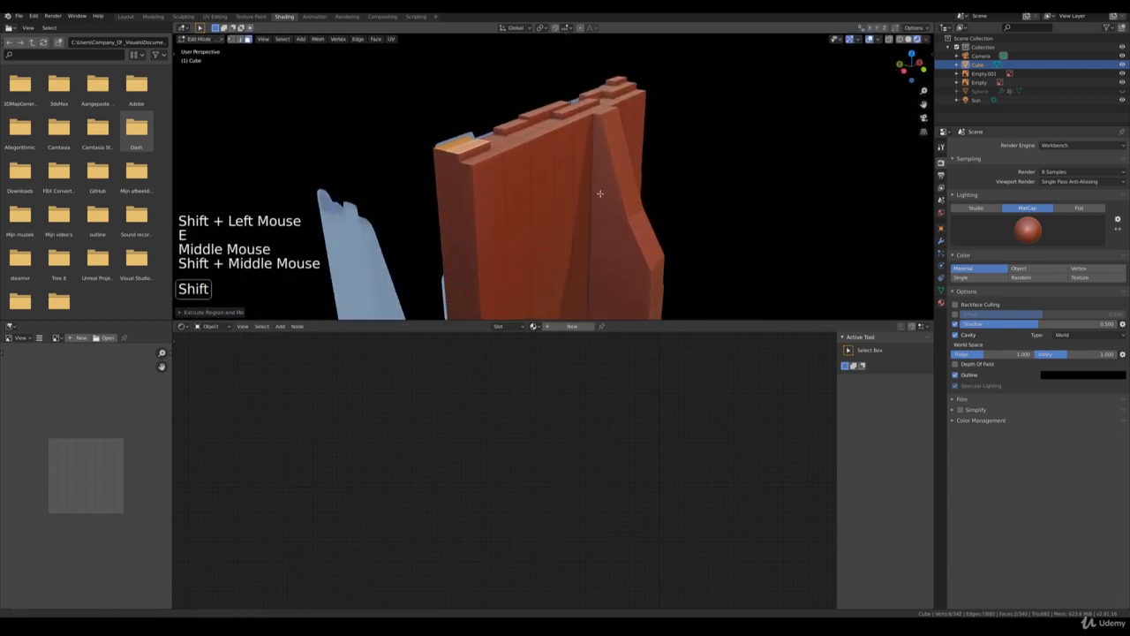
{"action": "left_click", "coordinate": [444, 175]}
{"action": "left_click", "coordinate": [444, 175], "text": "shift"}
{"action": "left_click", "coordinate": [444, 175], "text": "shift"}
{"action": "key", "text": "e"}
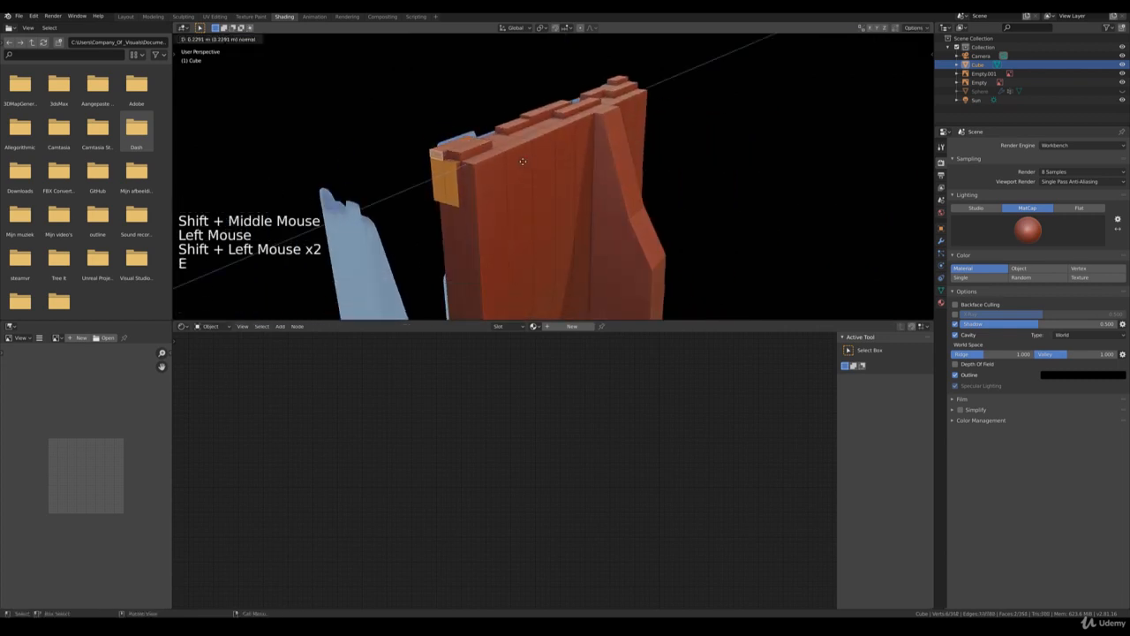
{"action": "left_click", "coordinate": [524, 160]}
Extrude the rear top face of the stepped block at the same corner upward by another small layer
{"action": "left_click", "coordinate": [462, 141]}
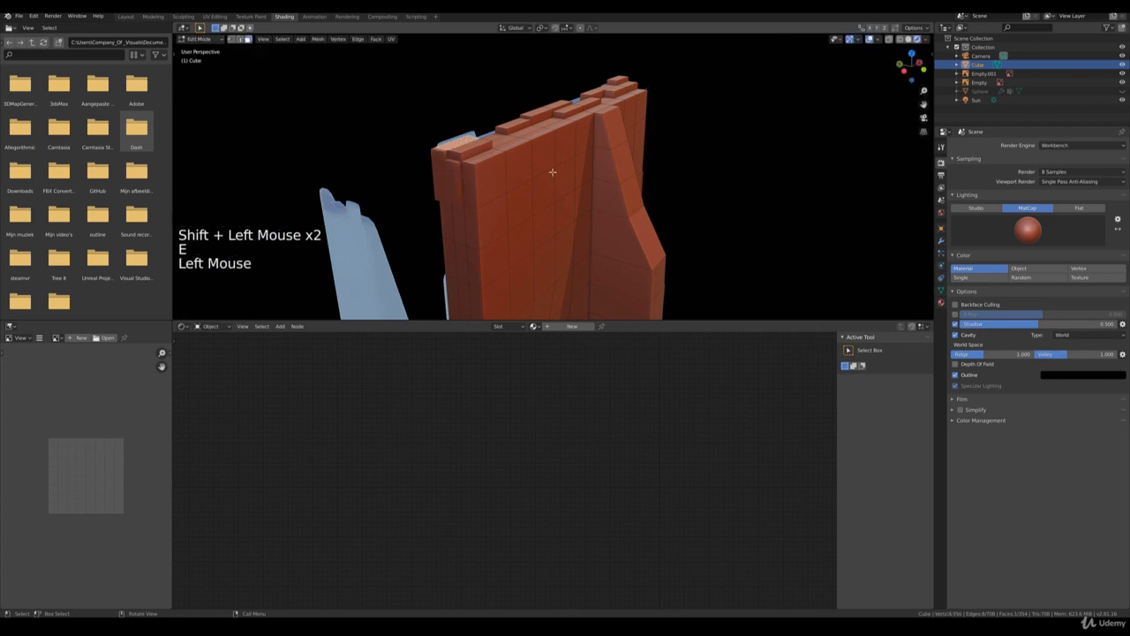
{"action": "key", "text": "e"}
{"action": "left_click", "coordinate": [553, 165]}
{"action": "middle_click_drag", "start_coordinate": [553, 164], "coordinate": [583, 117]}
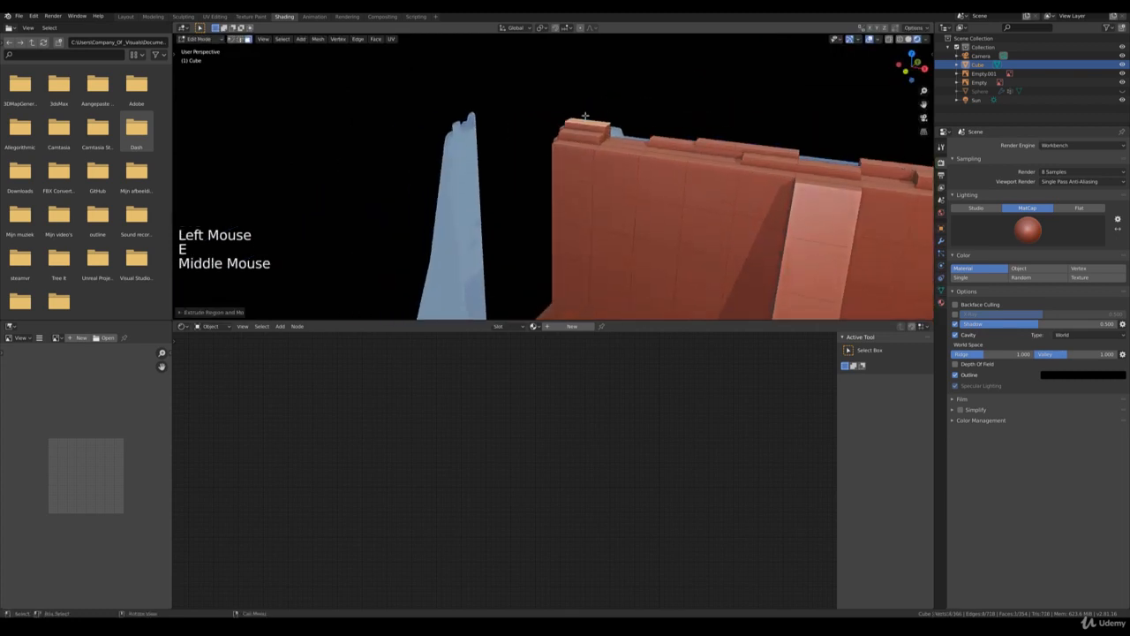
Extrude a staggered group of faces on the upper slope of the other narrow end outward by about 0.2 m
{"action": "scroll", "coordinate": [530, 221], "scroll_direction": "down", "scroll_amount": 4}
{"action": "scroll", "coordinate": [517, 274], "scroll_direction": "down", "scroll_amount": 3}
{"action": "middle_click_drag", "start_coordinate": [530, 265], "coordinate": [577, 230], "text": "shift"}
{"action": "scroll", "coordinate": [558, 260], "scroll_direction": "up", "scroll_amount": 4}
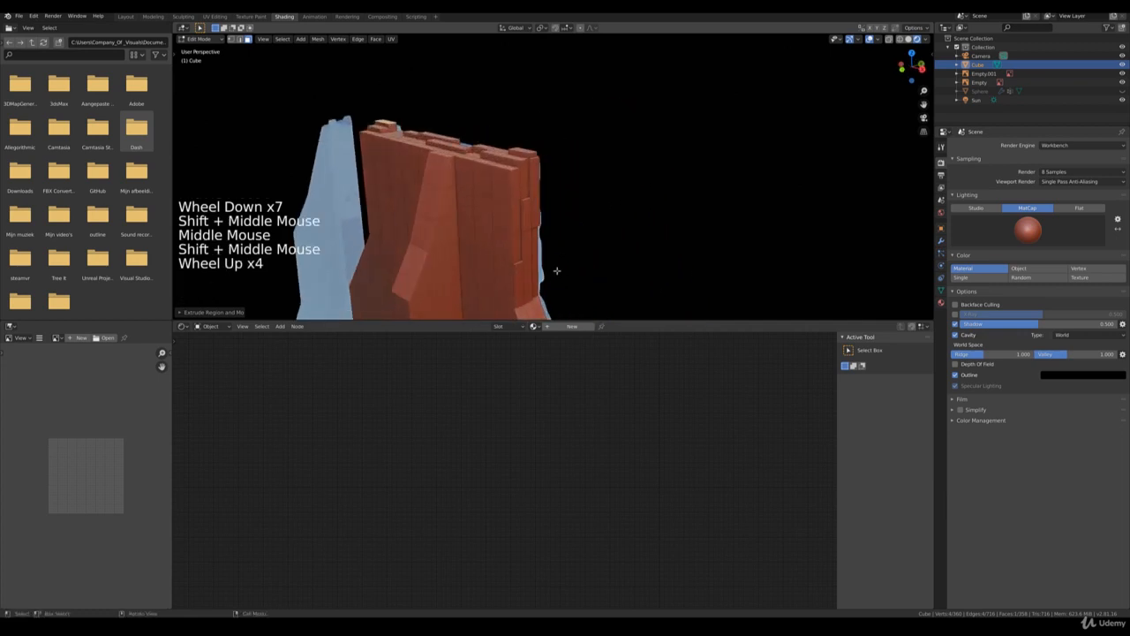
{"action": "middle_click_drag", "start_coordinate": [557, 271], "coordinate": [552, 176], "text": "shift"}
{"action": "left_click", "coordinate": [528, 162]}
{"action": "left_click", "coordinate": [532, 181], "text": "shift"}
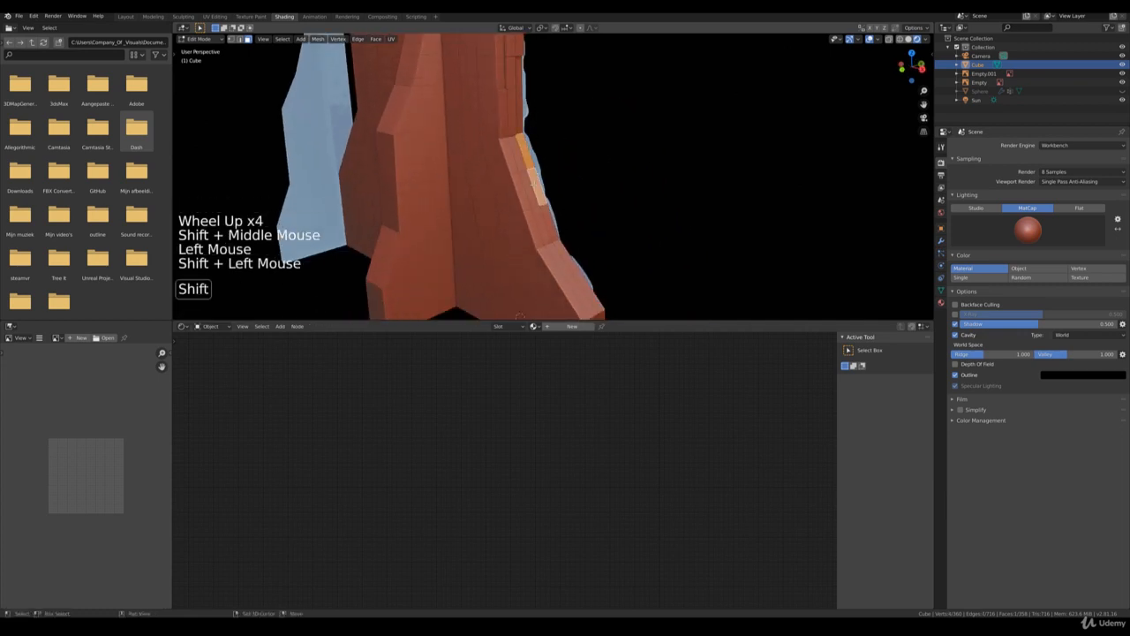
{"action": "left_click", "coordinate": [536, 187], "text": "shift"}
{"action": "left_click", "coordinate": [533, 189], "text": "shift"}
{"action": "left_click", "coordinate": [534, 189], "text": "shift"}
{"action": "key", "text": "e"}
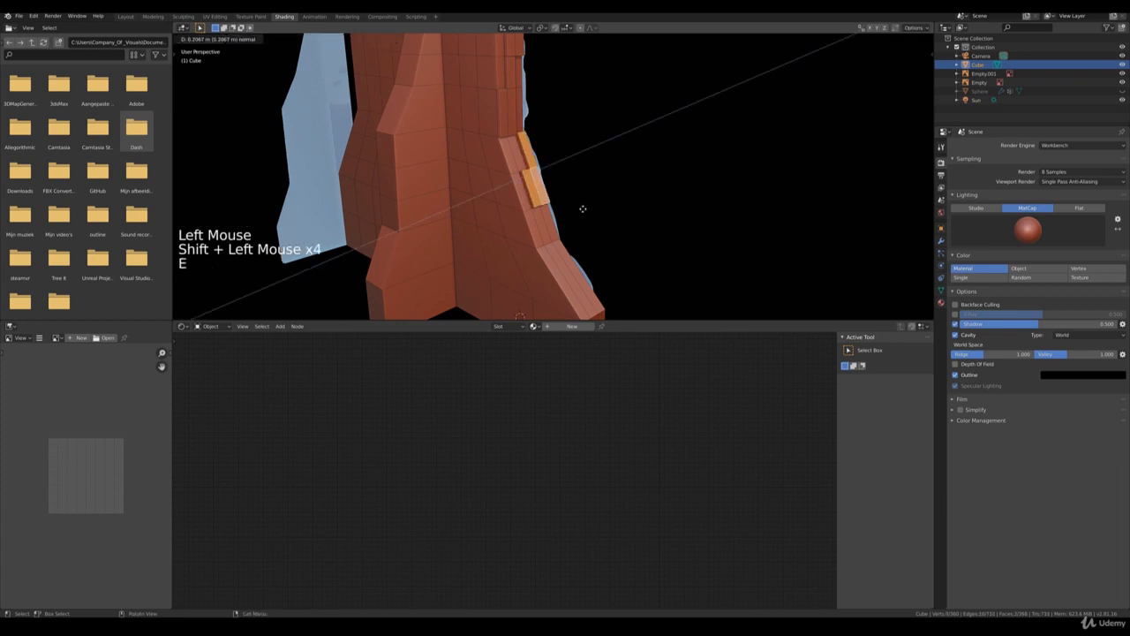
{"action": "left_click", "coordinate": [586, 208]}
Shift the extruded upper-slope faces slightly in the front view
{"action": "key", "text": "KP_1"}
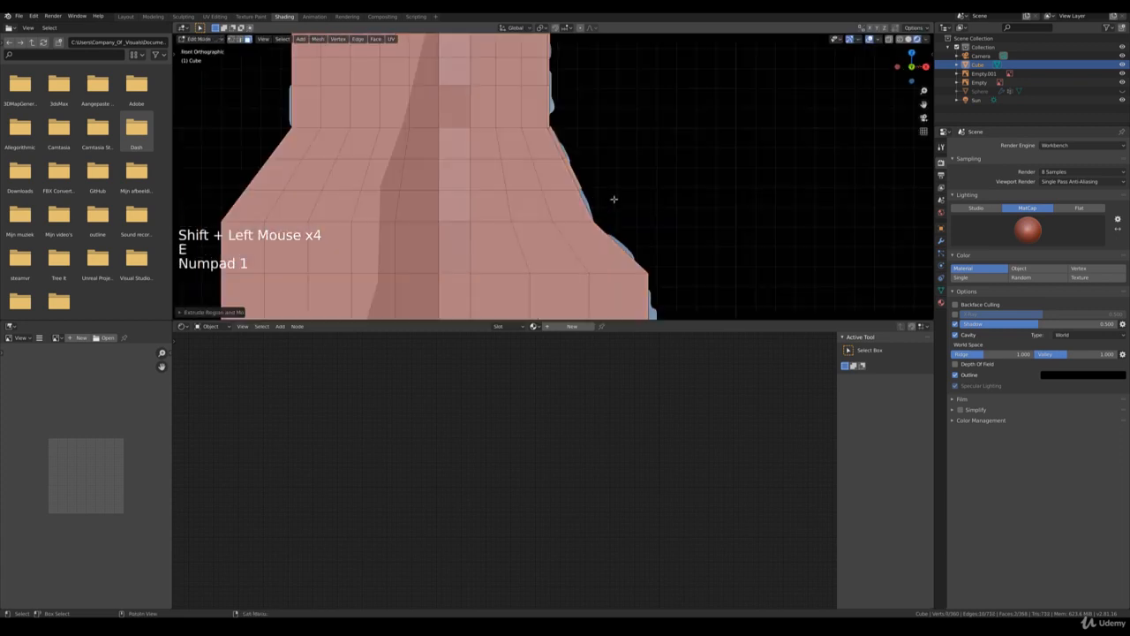
{"action": "scroll", "coordinate": [651, 159], "scroll_direction": "up", "scroll_amount": 2}
{"action": "key", "text": "g"}
{"action": "key", "text": "shift"}
{"action": "middle_click", "coordinate": [665, 192]}
{"action": "scroll", "coordinate": [612, 246], "scroll_direction": "down", "scroll_amount": 2}
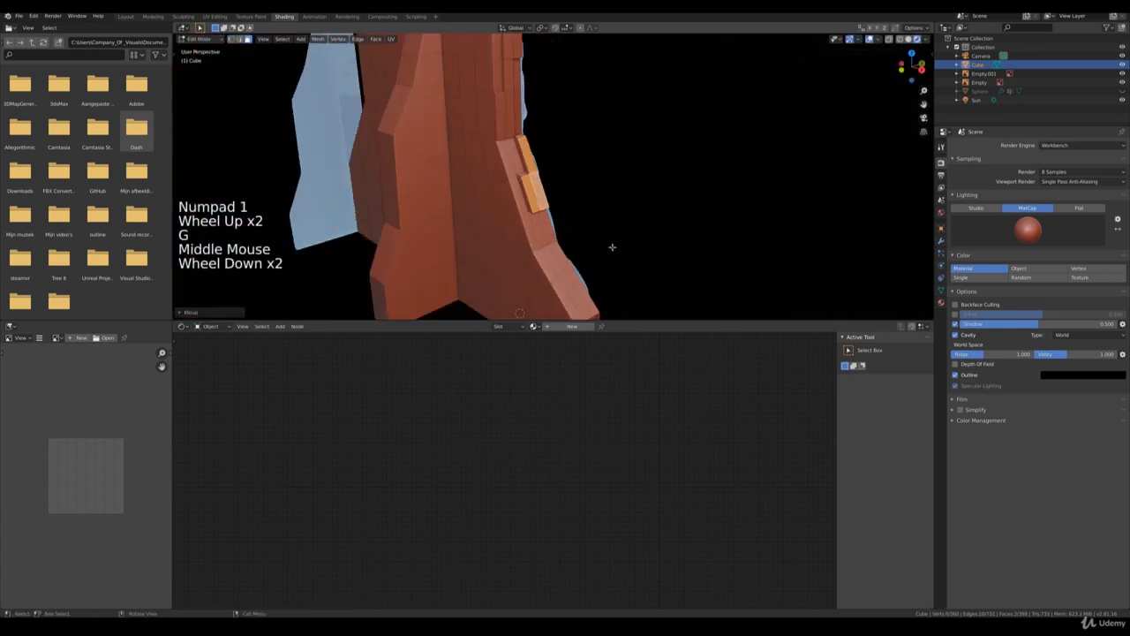
Add a horizontal loop cut around the wall through the middle of the lower, flatter slope section
{"action": "left_click", "coordinate": [569, 262]}
{"action": "scroll", "coordinate": [560, 265], "scroll_direction": "down", "scroll_amount": 2}
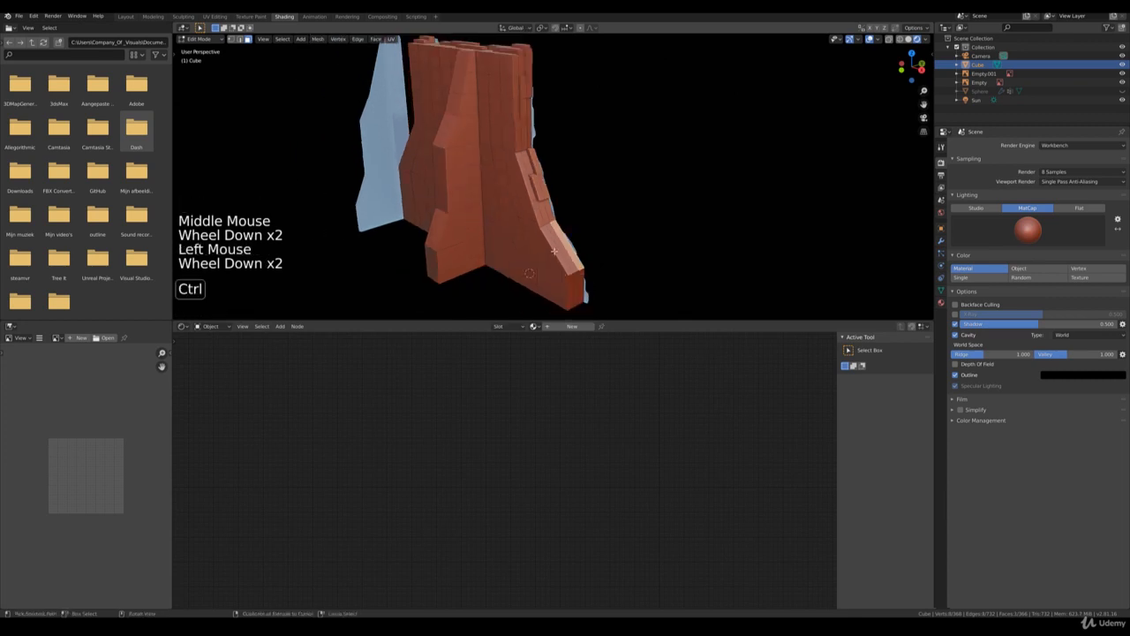
{"action": "key", "text": "ctrl+r"}
{"action": "left_click", "coordinate": [549, 248]}
{"action": "middle_click_drag", "start_coordinate": [549, 248], "coordinate": [566, 205], "text": "shift"}
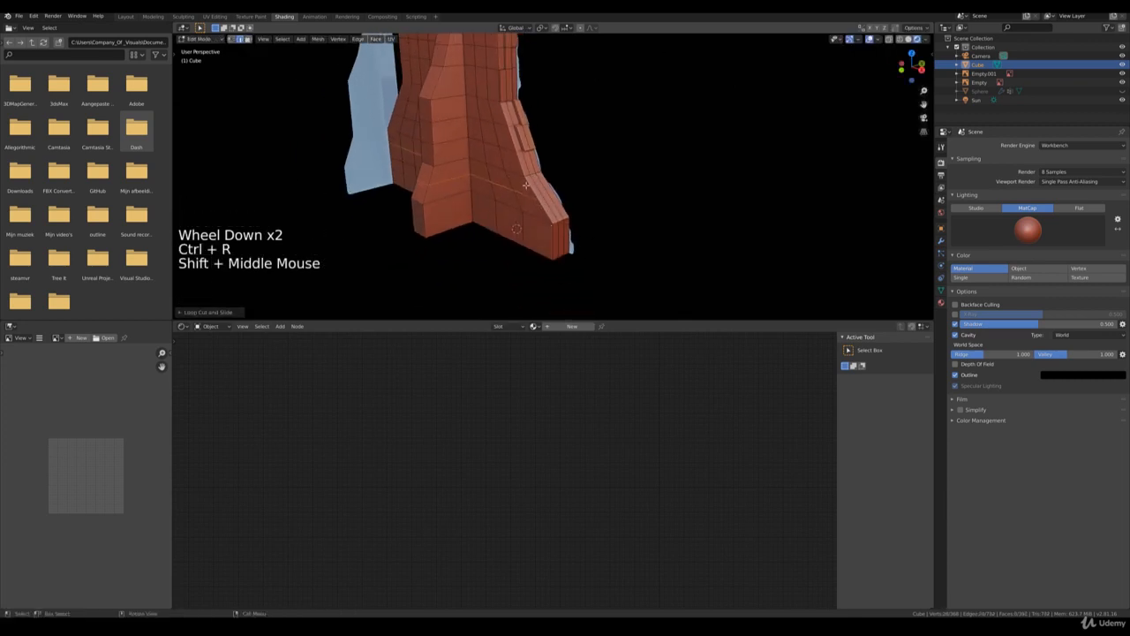
{"action": "scroll", "coordinate": [566, 205], "scroll_direction": "up", "scroll_amount": 2}
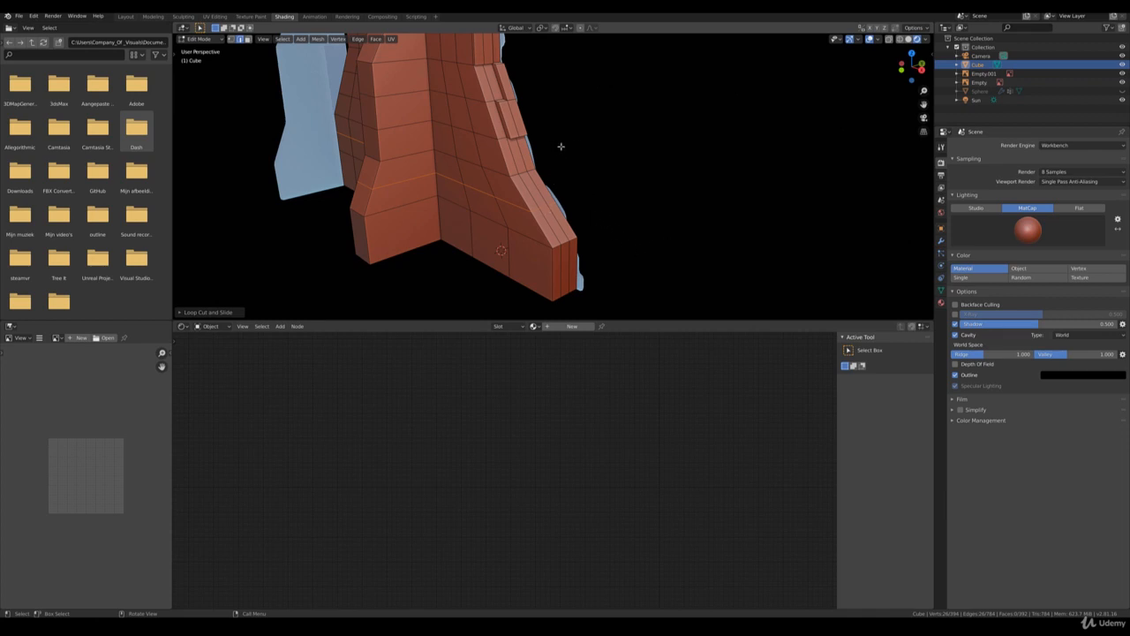
Try to extrude the two rear faces of the lower slope outward
{"action": "key", "text": "3"}
{"action": "left_click", "coordinate": [539, 174]}
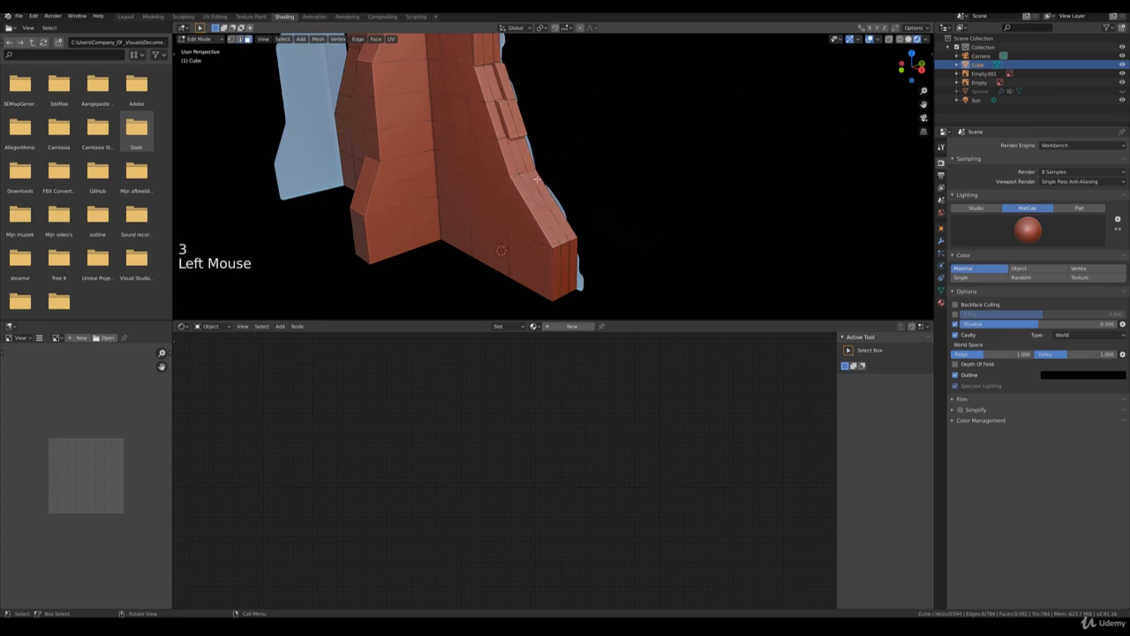
{"action": "left_click", "coordinate": [558, 215], "text": "shift"}
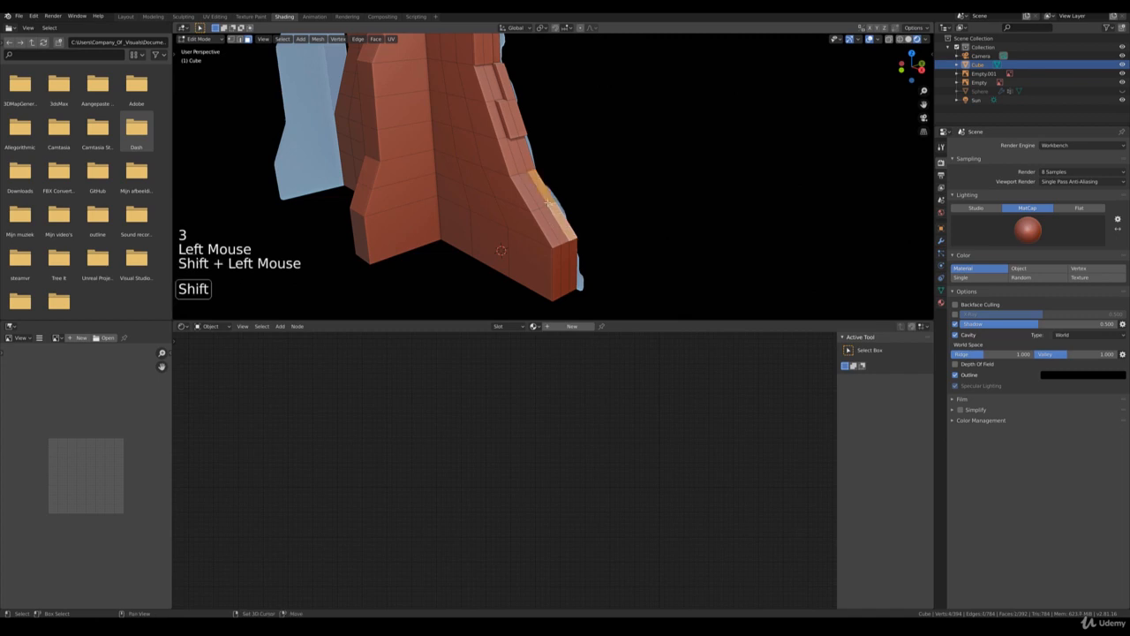
{"action": "scroll", "coordinate": [593, 196], "scroll_direction": "up", "scroll_amount": 3}
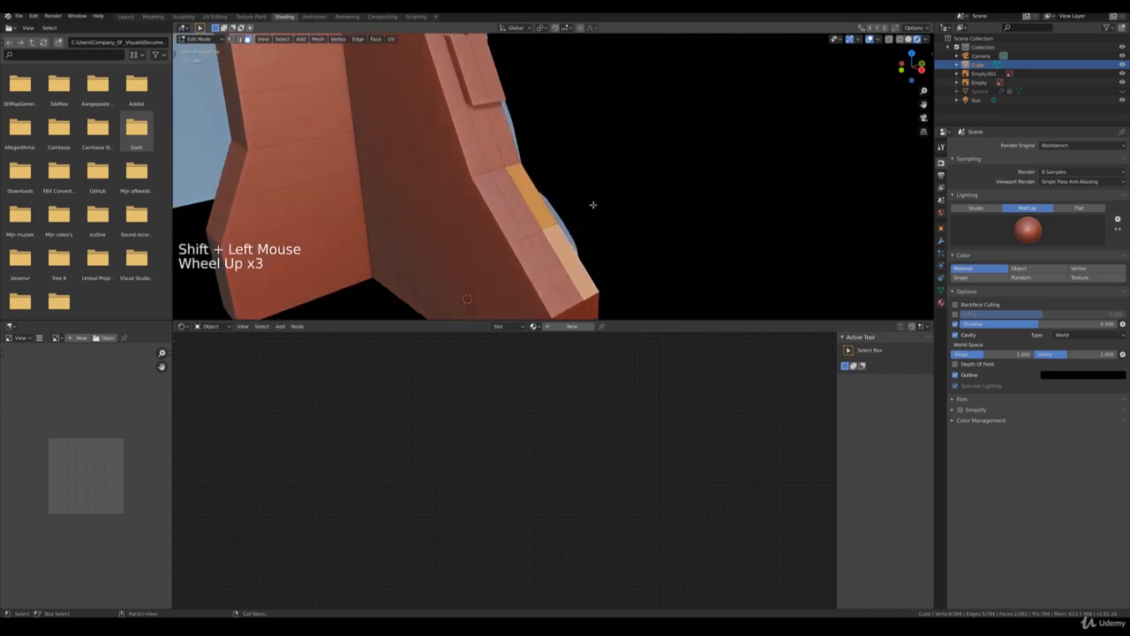
{"action": "scroll", "coordinate": [595, 211], "scroll_direction": "down", "scroll_amount": 1}
{"action": "key", "text": "e"}
{"action": "left_click", "coordinate": [603, 217]}
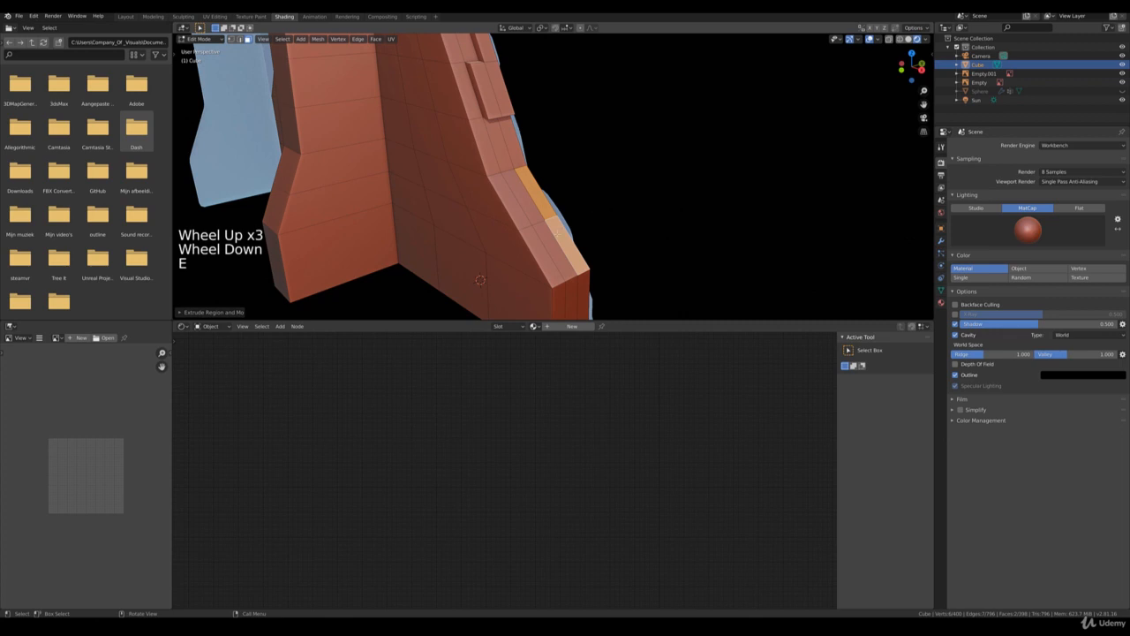
{"action": "key", "text": "ctrl+z"}
Extrude an L-shaped group of faces on the lower slope outward and adjust its position
{"action": "left_click", "coordinate": [548, 234], "text": "shift"}
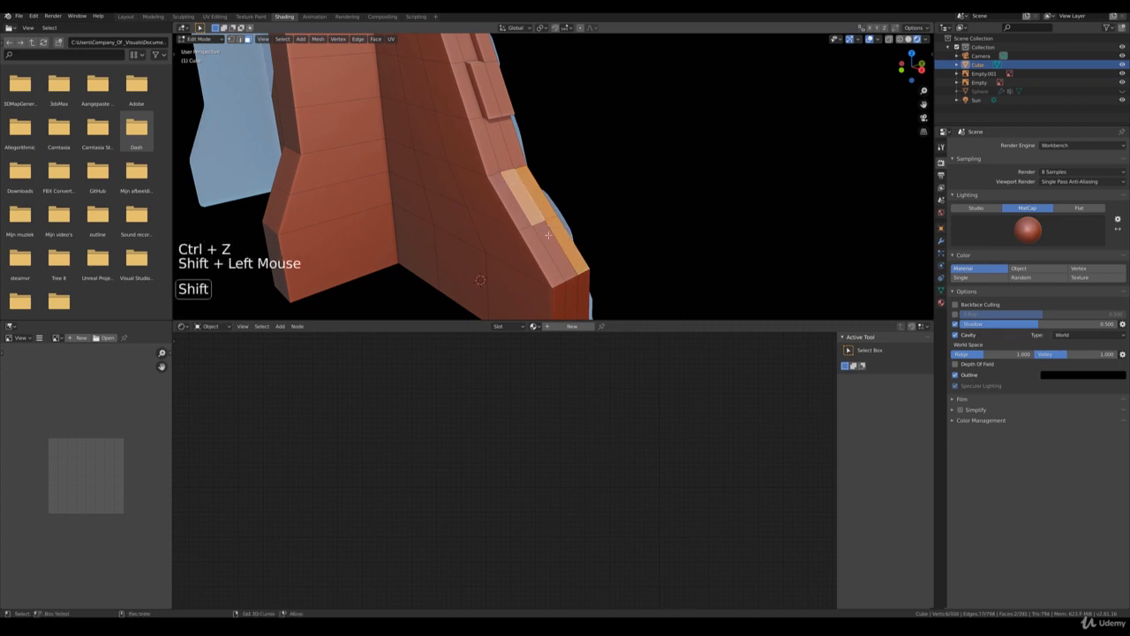
{"action": "left_click", "coordinate": [548, 235], "text": "shift"}
{"action": "left_click", "coordinate": [548, 238], "text": "shift"}
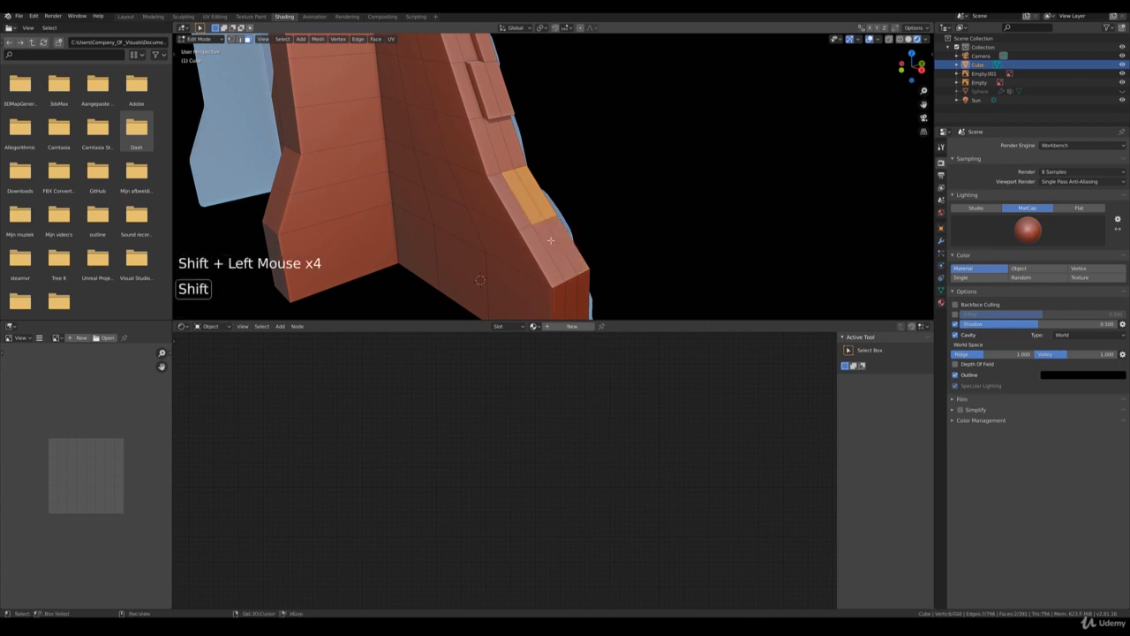
{"action": "left_click", "coordinate": [551, 240], "text": "shift"}
{"action": "left_click", "coordinate": [568, 246]}
{"action": "left_click", "coordinate": [540, 199], "text": "shift"}
{"action": "left_click", "coordinate": [554, 247], "text": "shift"}
{"action": "key", "text": "e"}
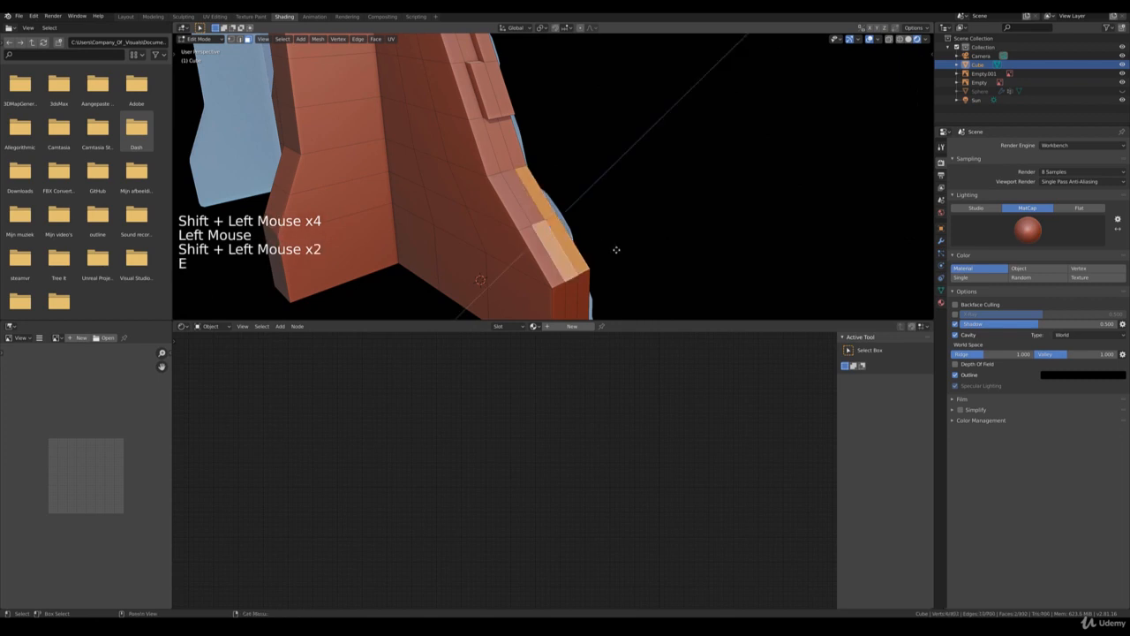
{"action": "mouse_move", "coordinate": [628, 255]}
{"action": "middle_mouse_down"}
{"action": "mouse_move", "coordinate": [665, 250]}
{"action": "mouse_move", "coordinate": [596, 252]}
{"action": "mouse_move", "coordinate": [623, 255]}
{"action": "middle_mouse_up"}
{"action": "key", "text": "g"}
Extrude the rear vertical face at the foot of the narrow end outward by about 0.36 m
{"action": "left_click", "coordinate": [601, 256]}
{"action": "scroll", "coordinate": [613, 249], "scroll_direction": "down", "scroll_amount": 2}
{"action": "key", "text": "e"}
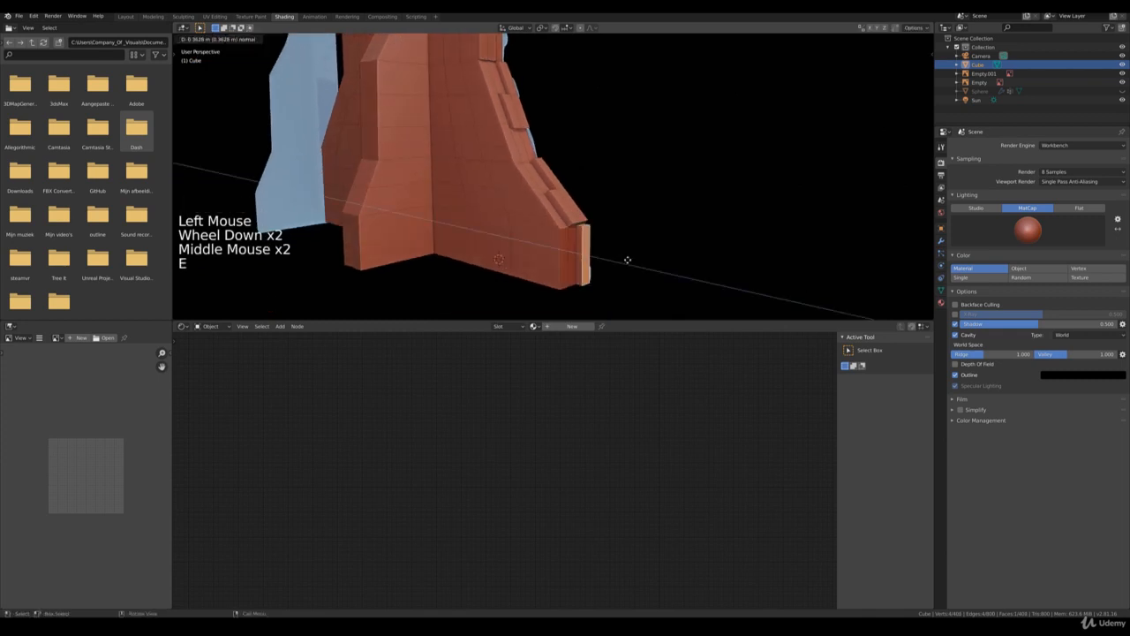
{"action": "left_click", "coordinate": [627, 260]}
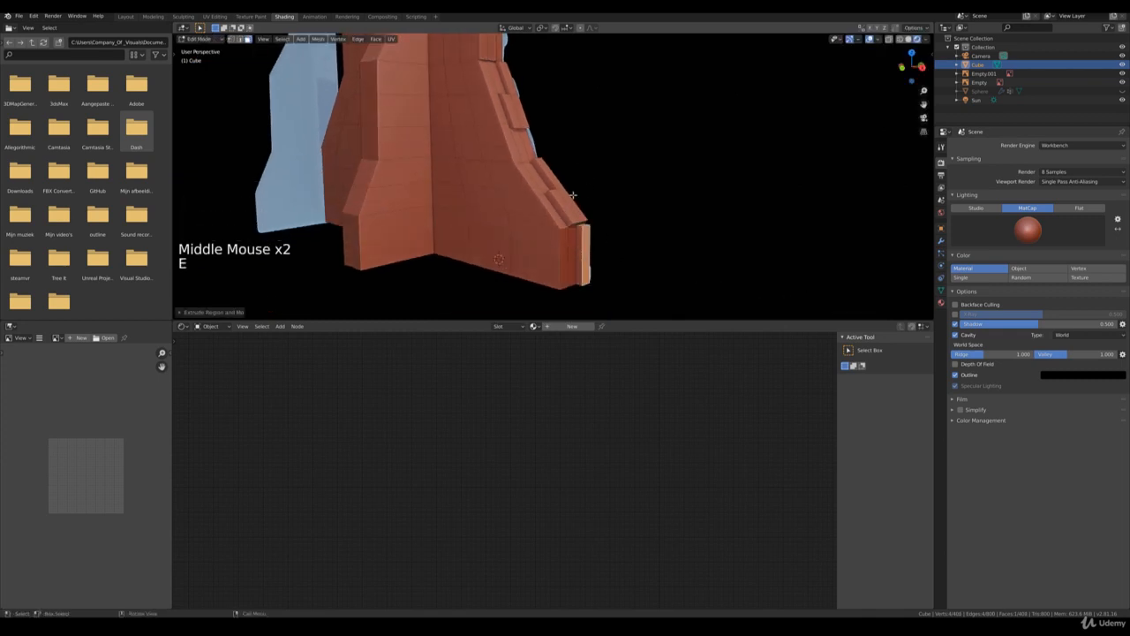
Extrude the front uppermost face on the narrow end slightly outward
{"action": "middle_click_drag", "start_coordinate": [572, 195], "coordinate": [557, 208], "text": "shift"}
{"action": "scroll", "coordinate": [555, 209], "scroll_direction": "up", "scroll_amount": 3}
{"action": "scroll", "coordinate": [552, 134], "scroll_direction": "down", "scroll_amount": 3}
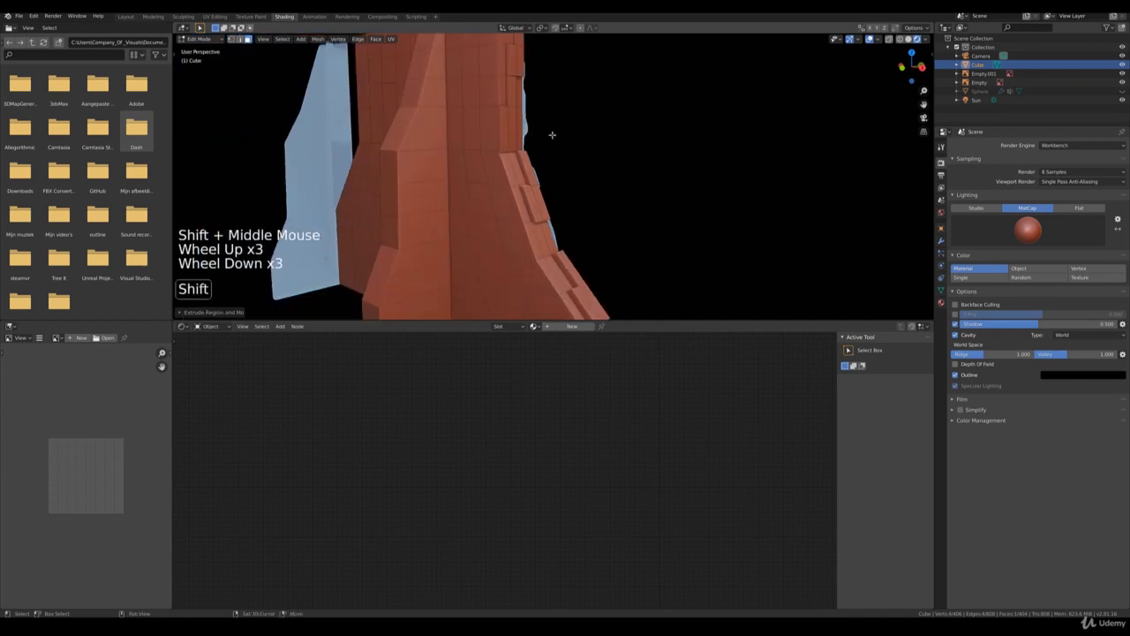
{"action": "middle_click_drag", "start_coordinate": [552, 134], "coordinate": [571, 234], "text": "shift"}
{"action": "scroll", "coordinate": [571, 236], "scroll_direction": "up", "scroll_amount": 2}
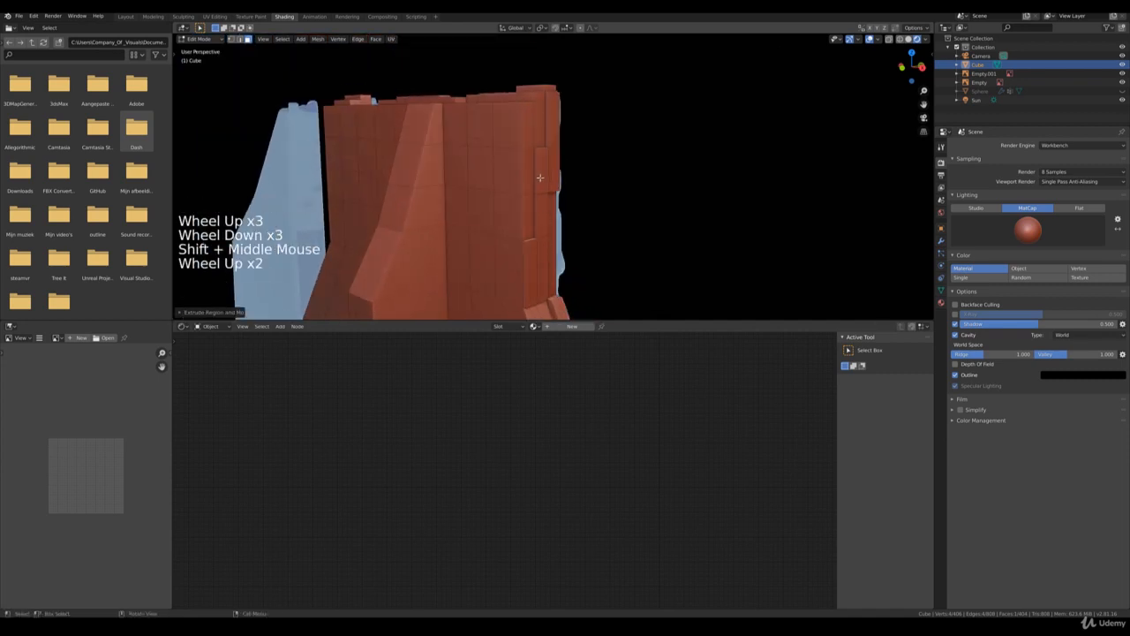
{"action": "left_click", "coordinate": [529, 124]}
{"action": "key", "text": "e"}
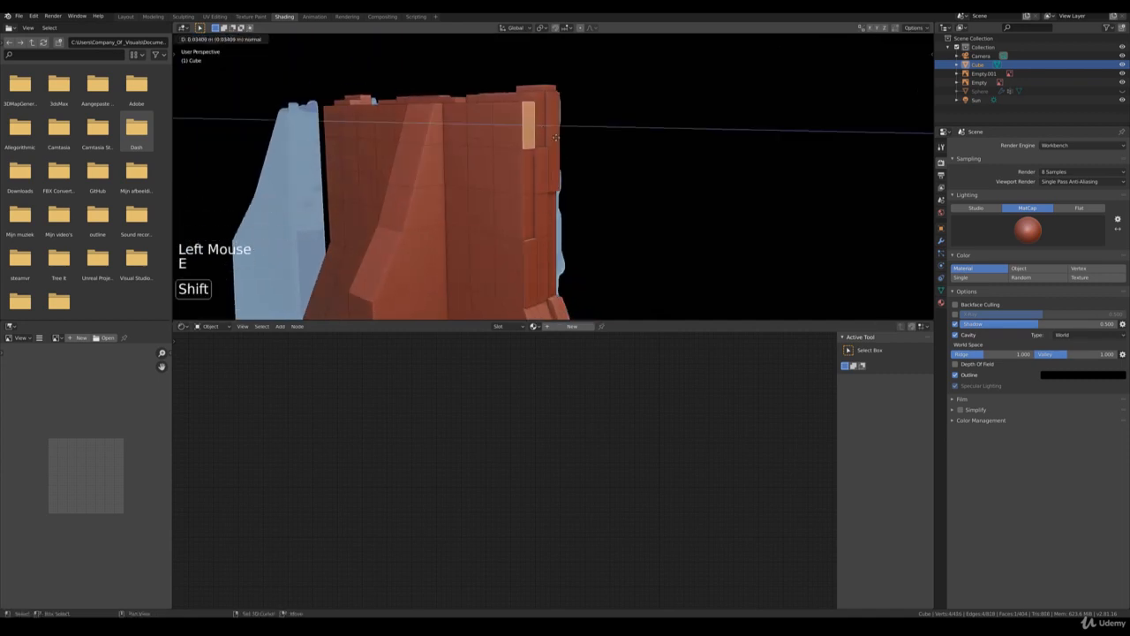
{"action": "left_click", "coordinate": [552, 136]}
Extrude a single face on the narrow end, just above the slope, slightly outward and check the shape in Object Mode
{"action": "middle_click_drag", "start_coordinate": [552, 137], "coordinate": [583, 244]}
{"action": "scroll", "coordinate": [594, 208], "scroll_direction": "down", "scroll_amount": 4}
{"action": "key", "text": "Tab"}
{"action": "scroll", "coordinate": [596, 228], "scroll_direction": "down", "scroll_amount": 2}
{"action": "scroll", "coordinate": [574, 226], "scroll_direction": "up", "scroll_amount": 3}
{"action": "key", "text": "Tab"}
{"action": "left_click", "coordinate": [574, 231]}
{"action": "key", "text": "e"}
{"action": "key", "text": "shift"}
{"action": "key", "text": "Tab"}
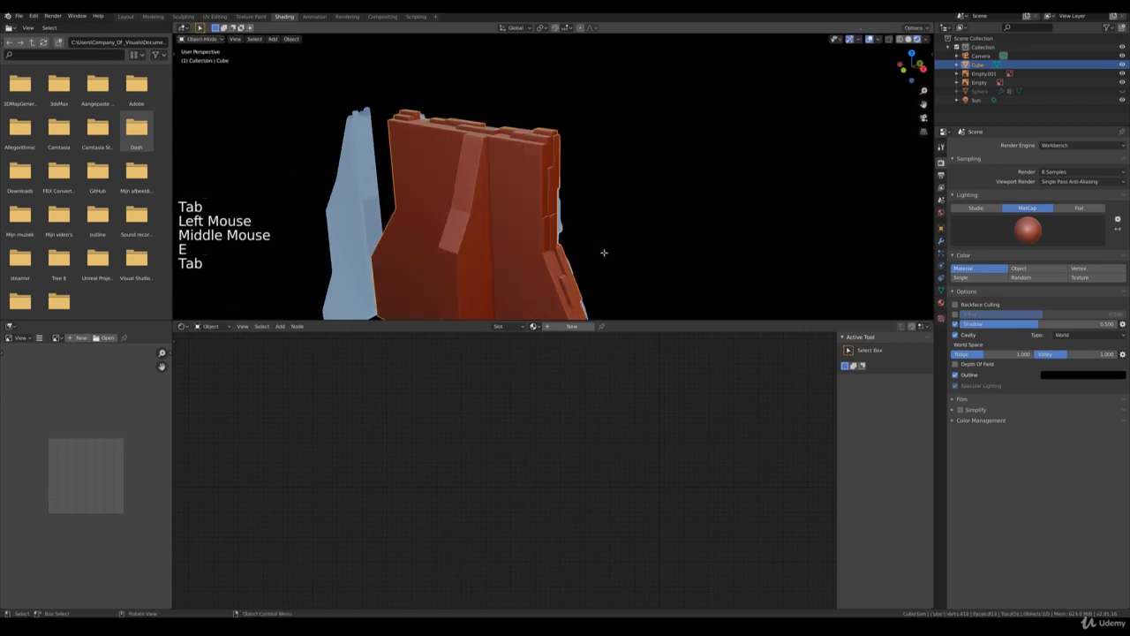
Move the upper end edge of the highest block at the wall's outer corner to slope its end
{"action": "scroll", "coordinate": [580, 239], "scroll_direction": "up", "scroll_amount": 3}
{"action": "key", "text": "Tab"}
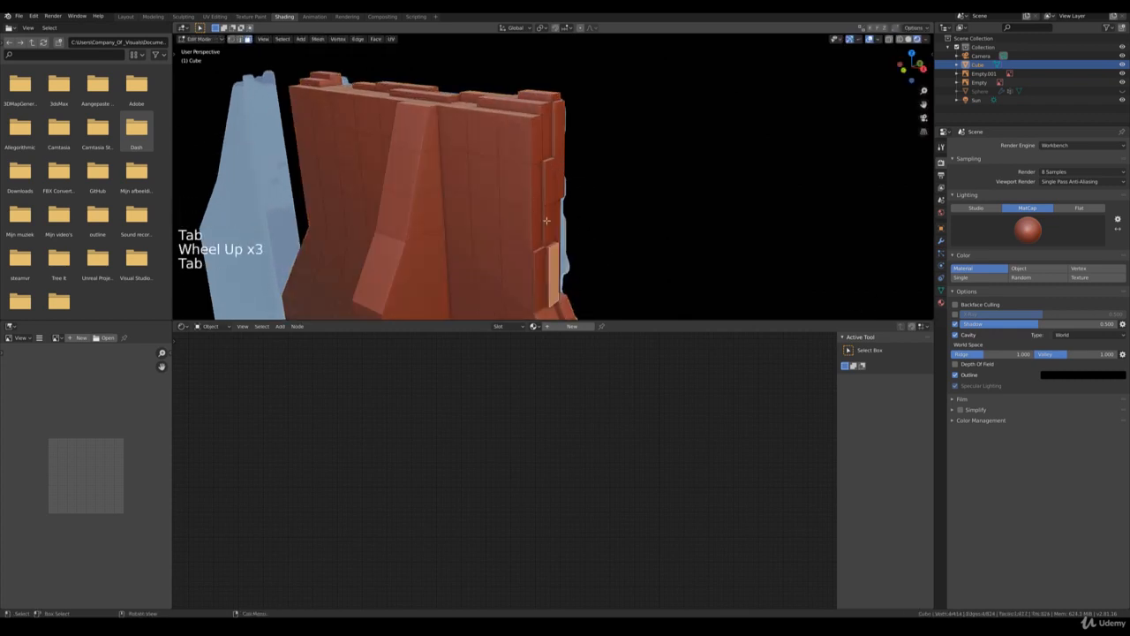
{"action": "key", "text": "2"}
{"action": "middle_click_drag", "start_coordinate": [549, 190], "coordinate": [535, 249], "text": "shift"}
{"action": "scroll", "coordinate": [546, 217], "scroll_direction": "up", "scroll_amount": 3}
{"action": "left_click", "coordinate": [546, 218]}
{"action": "key", "text": "g"}
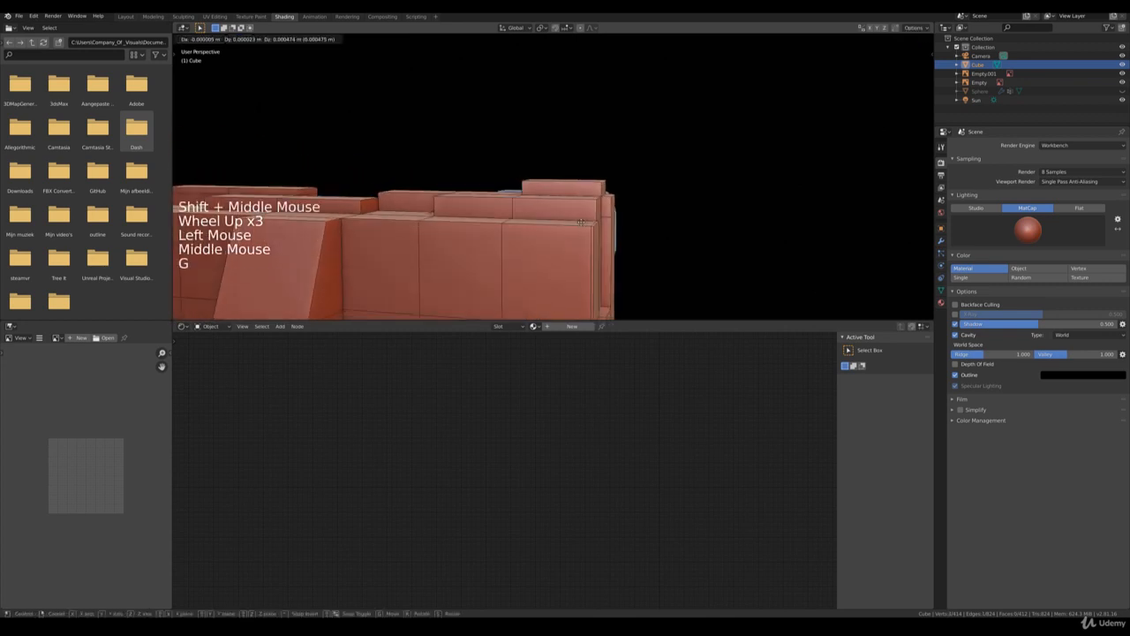
{"action": "key", "text": "shift"}
{"action": "left_click", "coordinate": [534, 252], "text": "shift"}
Lower the top edge of the protruding layer beside that corner block to slope it as well
{"action": "left_click", "coordinate": [617, 197]}
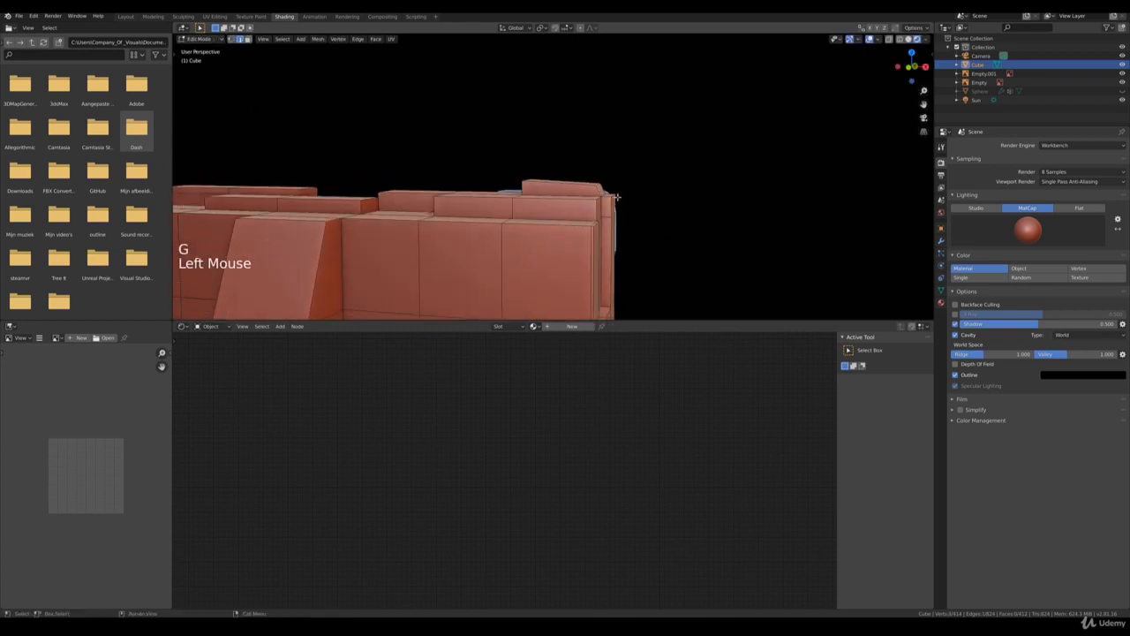
{"action": "key", "text": "g"}
{"action": "key", "text": "shift"}
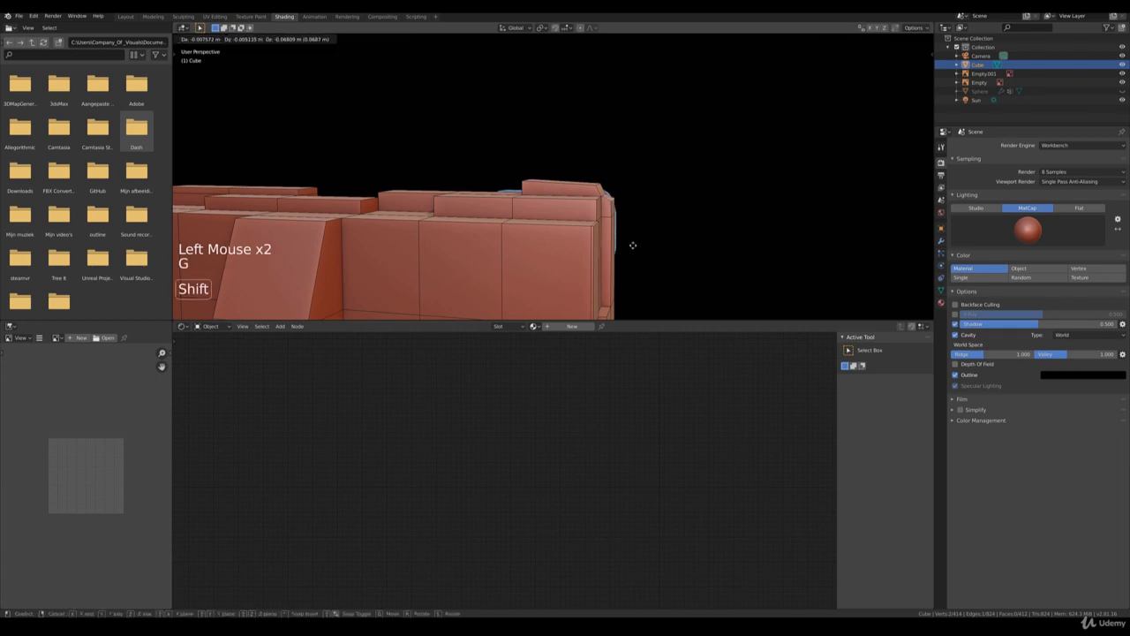
{"action": "left_click", "coordinate": [628, 273]}
Move the upper end edge of the front raised block near the outer corner to turn its square end into a slope
{"action": "scroll", "coordinate": [628, 273], "scroll_direction": "down", "scroll_amount": 1}
{"action": "scroll", "coordinate": [627, 273], "scroll_direction": "down", "scroll_amount": 1, "text": "shift"}
{"action": "middle_click_drag", "start_coordinate": [628, 272], "coordinate": [603, 265], "text": "shift"}
{"action": "middle_click_drag", "start_coordinate": [584, 268], "coordinate": [531, 221], "text": "shift"}
{"action": "scroll", "coordinate": [490, 178], "scroll_direction": "down", "scroll_amount": 4}
{"action": "scroll", "coordinate": [536, 210], "scroll_direction": "up", "scroll_amount": 3}
{"action": "left_click", "coordinate": [531, 221]}
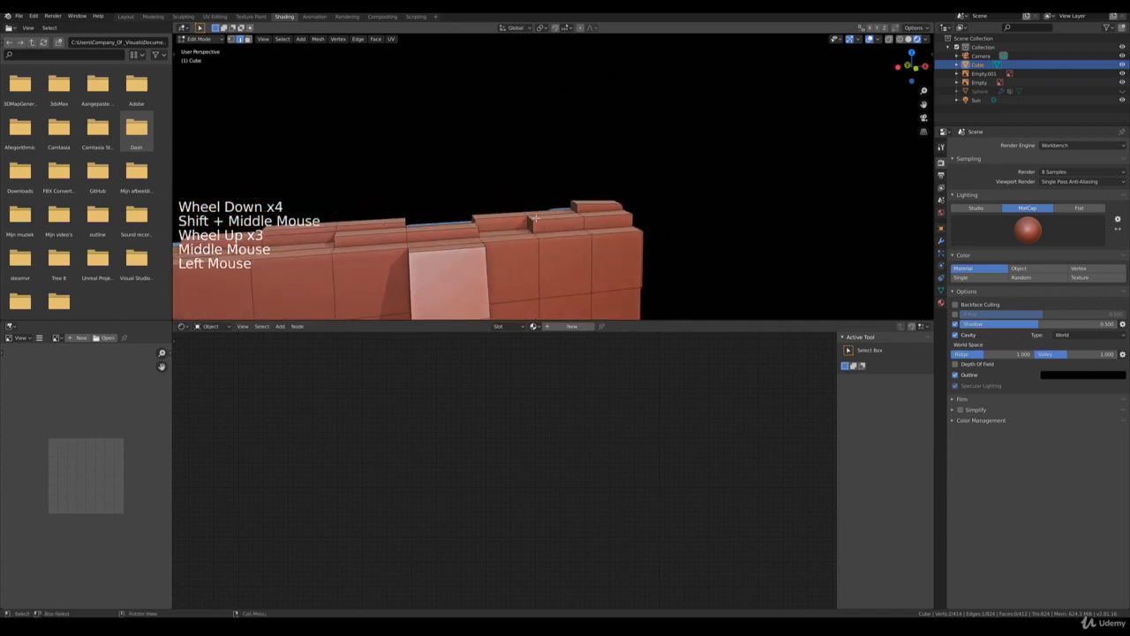
{"action": "key", "text": "g"}
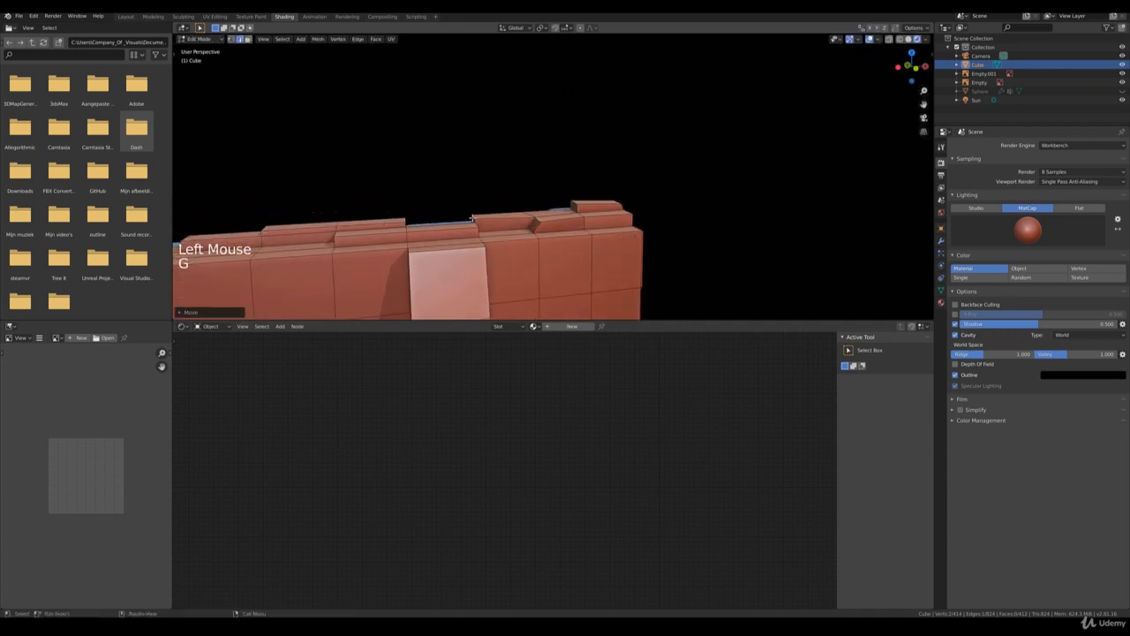
Slope the exposed ends of the raised top blocks beside and behind the central rib by moving their upper edges
{"action": "left_click", "coordinate": [472, 217]}
{"action": "key", "text": "g"}
{"action": "left_click", "coordinate": [474, 216]}
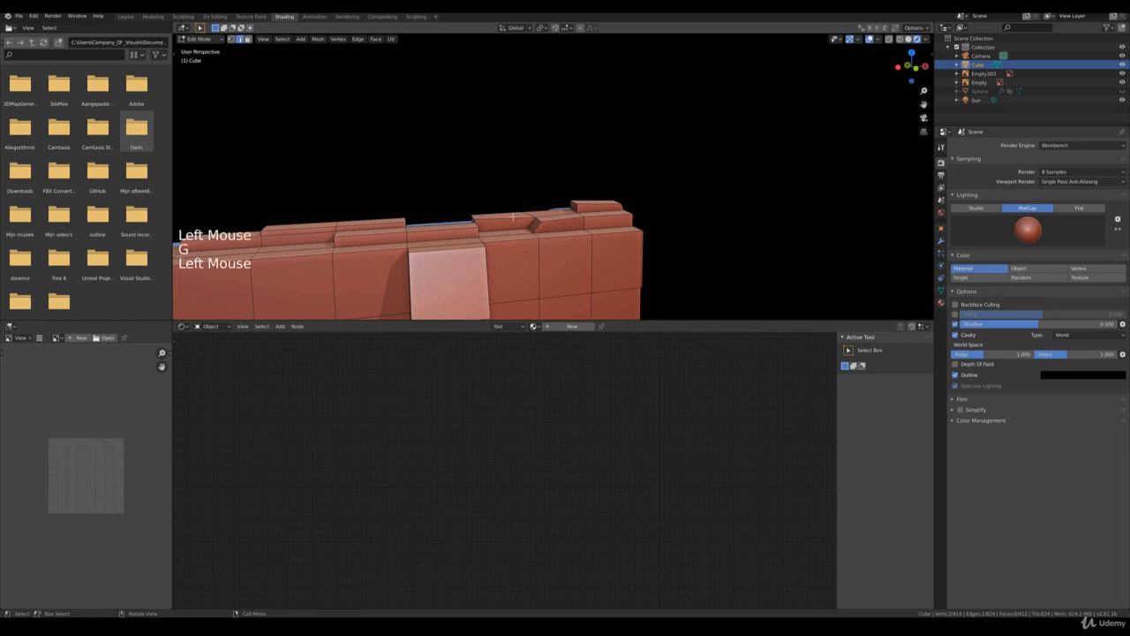
{"action": "key", "text": "g"}
{"action": "left_click", "coordinate": [503, 234], "text": "shift"}
{"action": "middle_click_drag", "start_coordinate": [503, 234], "coordinate": [671, 228]}
{"action": "left_click", "coordinate": [449, 224]}
{"action": "key", "text": "g"}
{"action": "left_click", "coordinate": [426, 254], "text": "shift"}
Move the upper end edge of the low front block on the rib's other side to slope its end
{"action": "middle_click_drag", "start_coordinate": [671, 228], "coordinate": [587, 214]}
{"action": "scroll", "coordinate": [587, 213], "scroll_direction": "up", "scroll_amount": 2}
{"action": "left_click", "coordinate": [587, 213]}
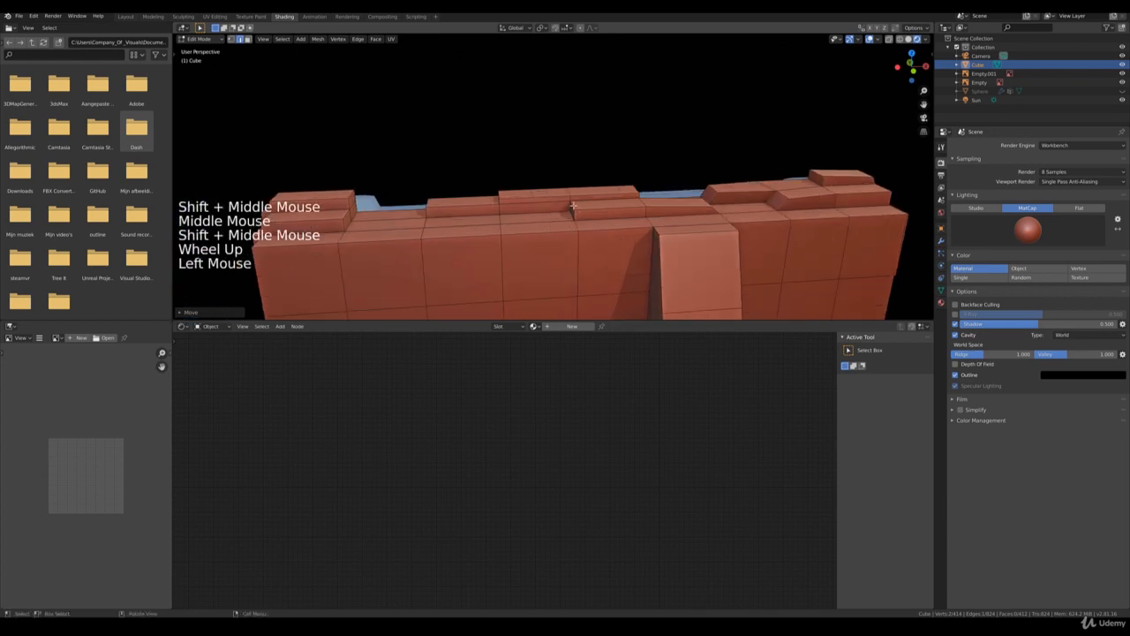
{"action": "key", "text": "g"}
{"action": "left_click", "coordinate": [634, 189], "text": "shift"}
{"action": "left_click", "coordinate": [634, 189]}
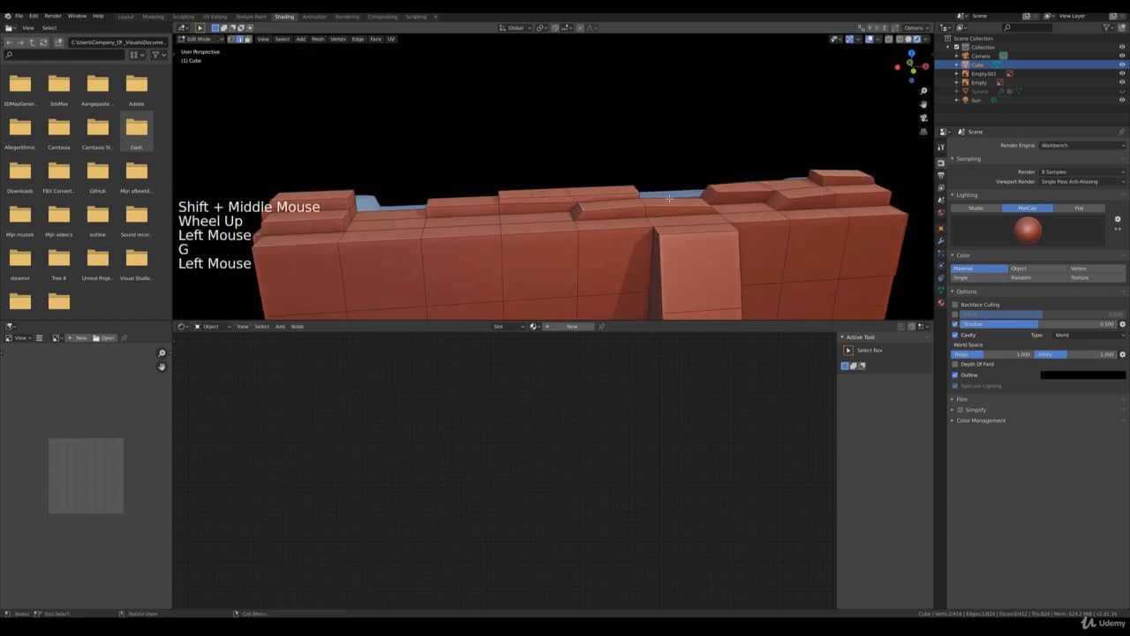
Slope both ends of the tall middle block and the outer end of the lower block beside it by moving their upper edges
{"action": "key", "text": "g"}
{"action": "left_click", "coordinate": [456, 207], "text": "shift"}
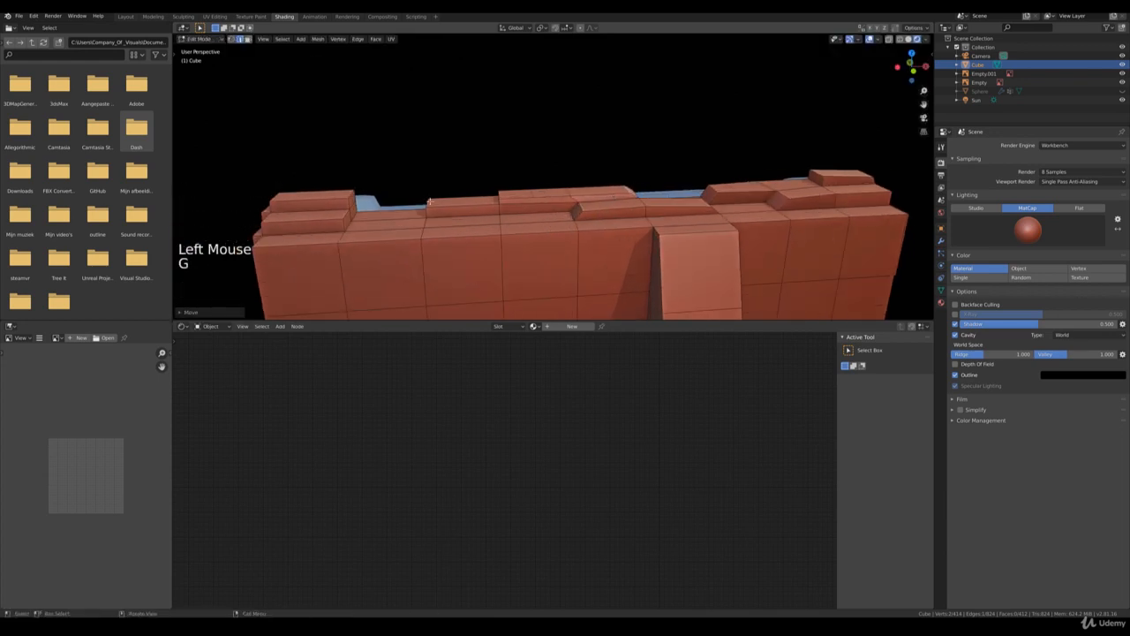
{"action": "left_click", "coordinate": [428, 203]}
{"action": "key", "text": "g"}
{"action": "left_click", "coordinate": [542, 215], "text": "shift"}
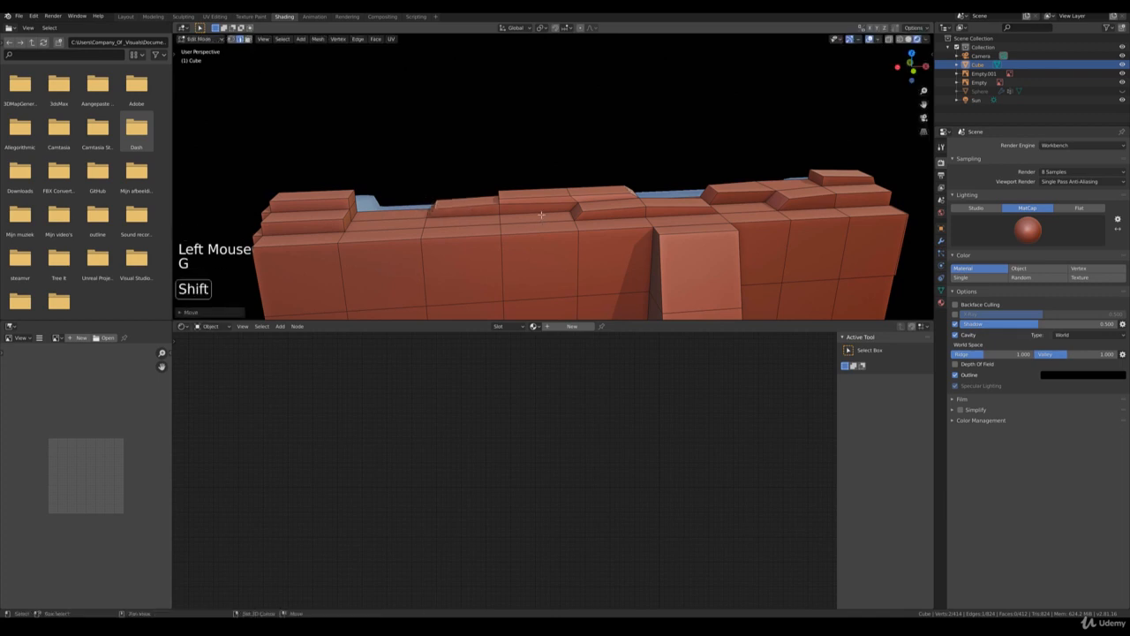
{"action": "left_click", "coordinate": [502, 193]}
{"action": "key", "text": "g"}
{"action": "left_click", "coordinate": [530, 196], "text": "shift"}
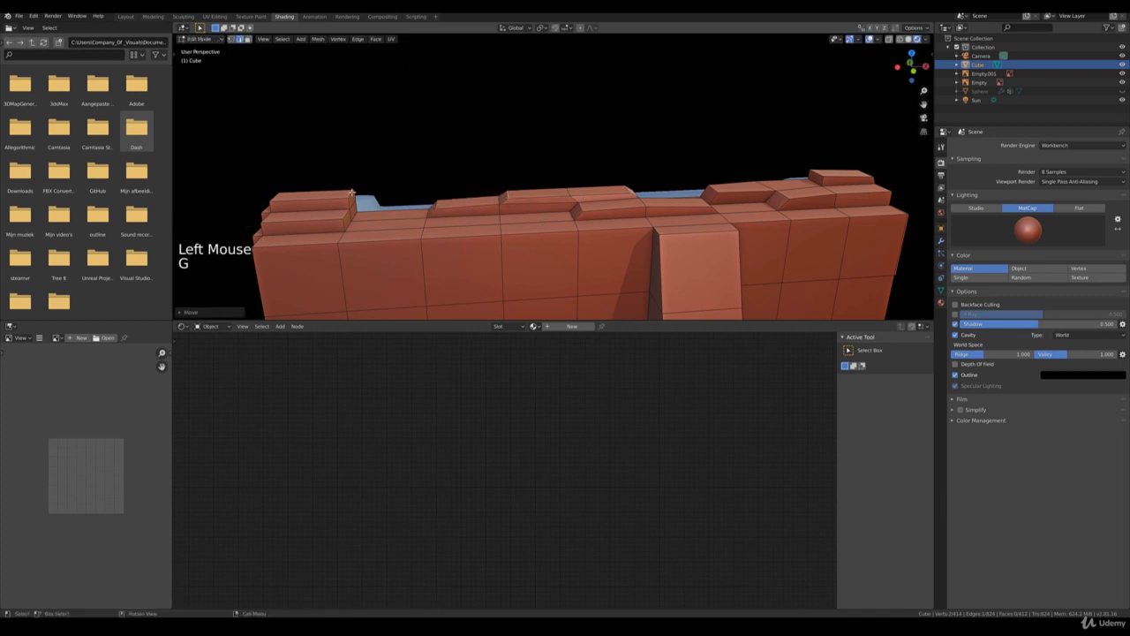
Slope the ends of the raised top block at the wall's corner by moving its upper end edges
{"action": "left_click", "coordinate": [325, 201]}
{"action": "key", "text": "g"}
{"action": "left_click", "coordinate": [377, 260], "text": "shift"}
{"action": "middle_click_drag", "start_coordinate": [300, 231], "coordinate": [346, 228]}
{"action": "middle_click_drag", "start_coordinate": [346, 228], "coordinate": [398, 204], "text": "shift"}
{"action": "left_click", "coordinate": [421, 175]}
{"action": "key", "text": "g"}
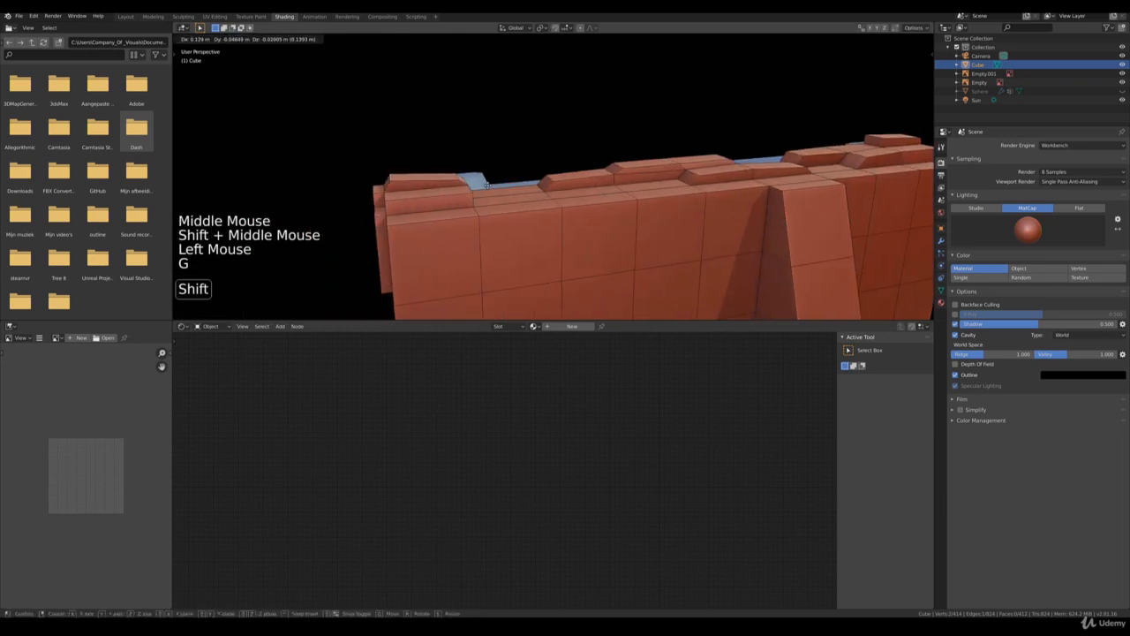
{"action": "left_click", "coordinate": [427, 176], "text": "shift"}
Move the top edge of the narrow protruding block on the wall's side face to slope its upper end
{"action": "scroll", "coordinate": [671, 234], "scroll_direction": "down", "scroll_amount": 4}
{"action": "mouse_move", "coordinate": [671, 234]}
{"action": "middle_mouse_down"}
{"action": "mouse_move", "coordinate": [630, 233]}
{"action": "mouse_move", "coordinate": [655, 225]}
{"action": "middle_mouse_up"}
{"action": "scroll", "coordinate": [655, 224], "scroll_direction": "up", "scroll_amount": 3}
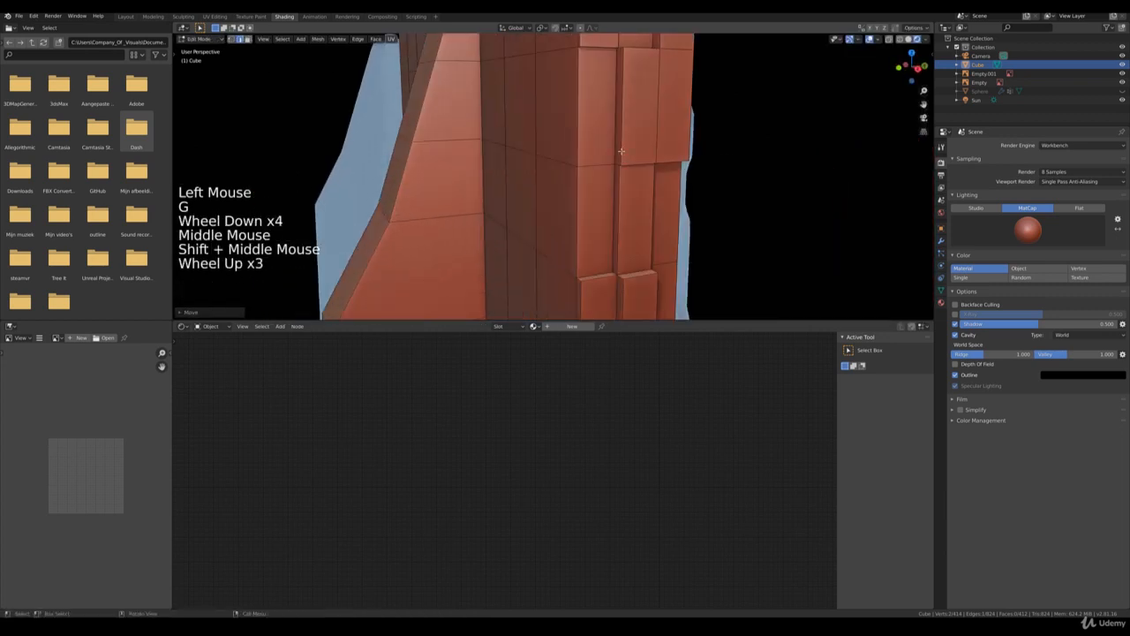
{"action": "left_click", "coordinate": [638, 50]}
{"action": "key", "text": "g"}
{"action": "left_click", "coordinate": [640, 112], "text": "shift"}
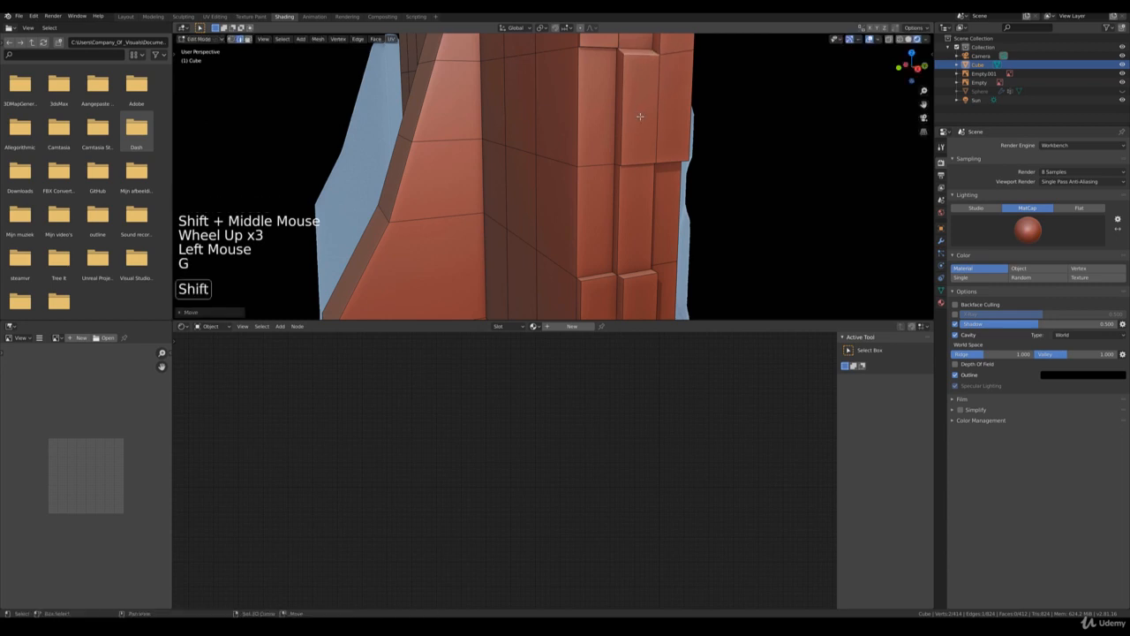
Shift the vertical edges of that protruding side block and the block above it to slant their long sides
{"action": "scroll", "coordinate": [640, 113], "scroll_direction": "down", "scroll_amount": 1}
{"action": "middle_click_drag", "start_coordinate": [641, 112], "coordinate": [552, 116]}
{"action": "left_click", "coordinate": [553, 115]}
{"action": "key", "text": "g"}
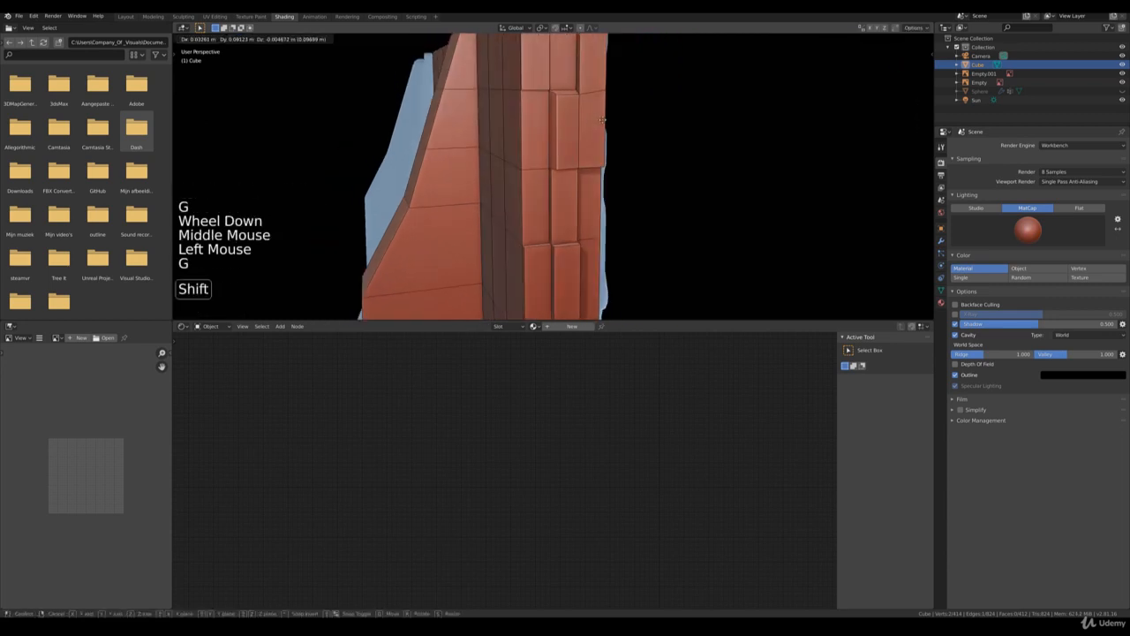
{"action": "left_click", "coordinate": [553, 99], "text": "shift"}
{"action": "left_click", "coordinate": [554, 80]}
{"action": "key", "text": "g"}
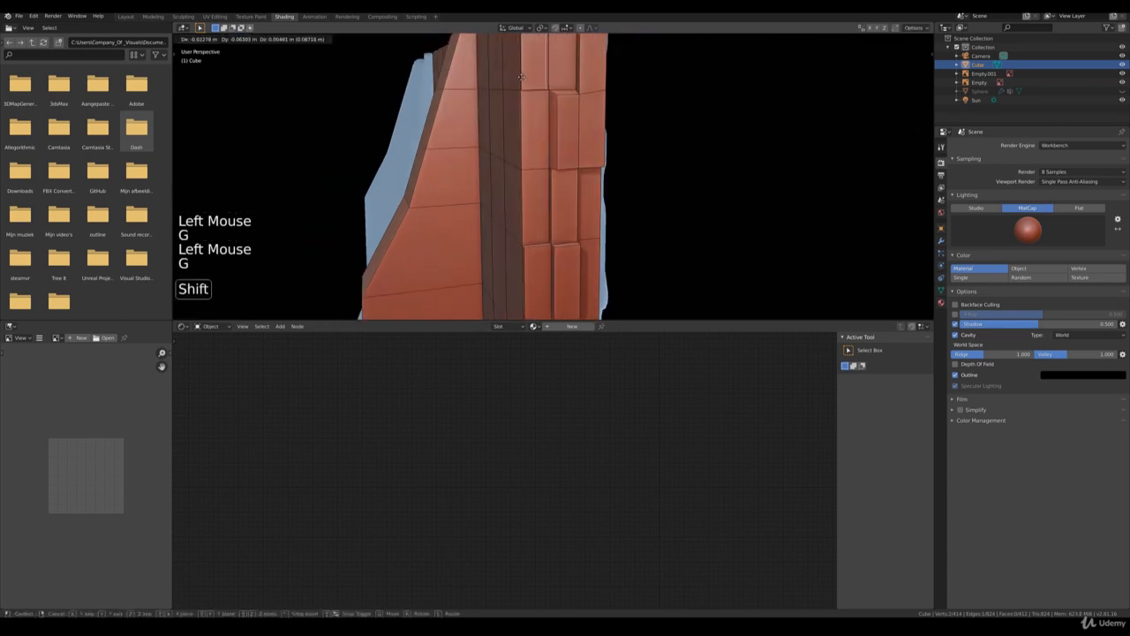
{"action": "left_click", "coordinate": [555, 80], "text": "shift"}
Return to Object Mode and examine the wall's stepped top and side outline from several angles
{"action": "scroll", "coordinate": [554, 84], "scroll_direction": "down", "scroll_amount": 4}
{"action": "middle_click_drag", "start_coordinate": [555, 84], "coordinate": [571, 153]}
{"action": "key", "text": "Tab"}
{"action": "scroll", "coordinate": [617, 208], "scroll_direction": "down", "scroll_amount": 2}
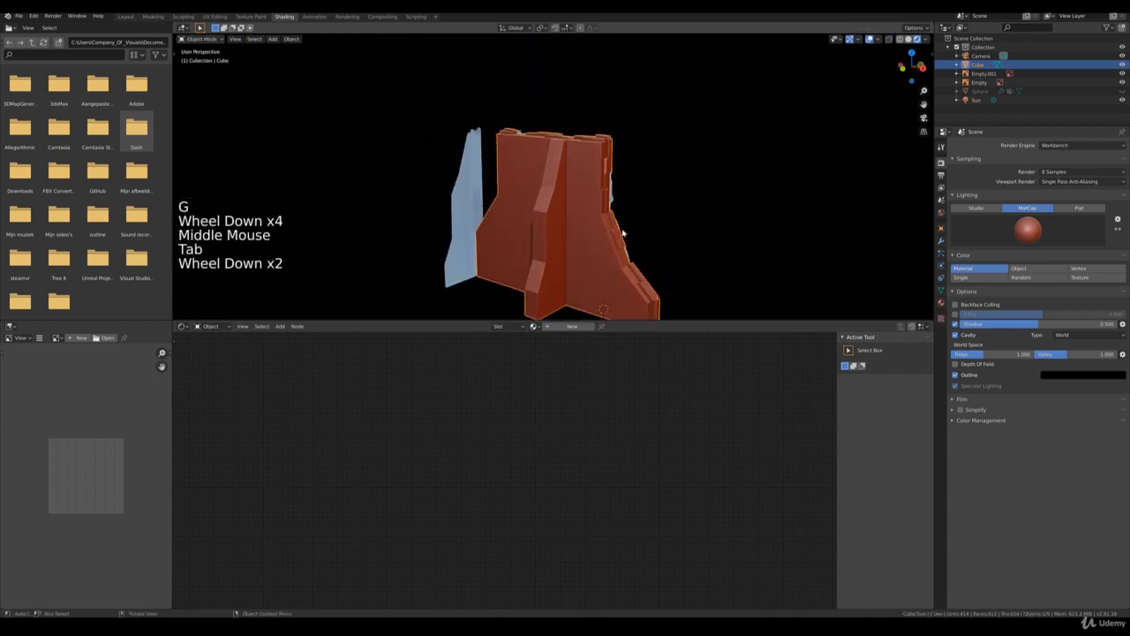
{"action": "mouse_move", "coordinate": [577, 227]}
{"action": "middle_mouse_down"}
{"action": "mouse_move", "coordinate": [588, 210]}
{"action": "mouse_move", "coordinate": [583, 199]}
{"action": "mouse_move", "coordinate": [571, 209]}
{"action": "middle_mouse_up"}
{"action": "middle_click_drag", "start_coordinate": [642, 212], "coordinate": [573, 204], "text": "shift"}
{"action": "scroll", "coordinate": [572, 204], "scroll_direction": "up", "scroll_amount": 4}
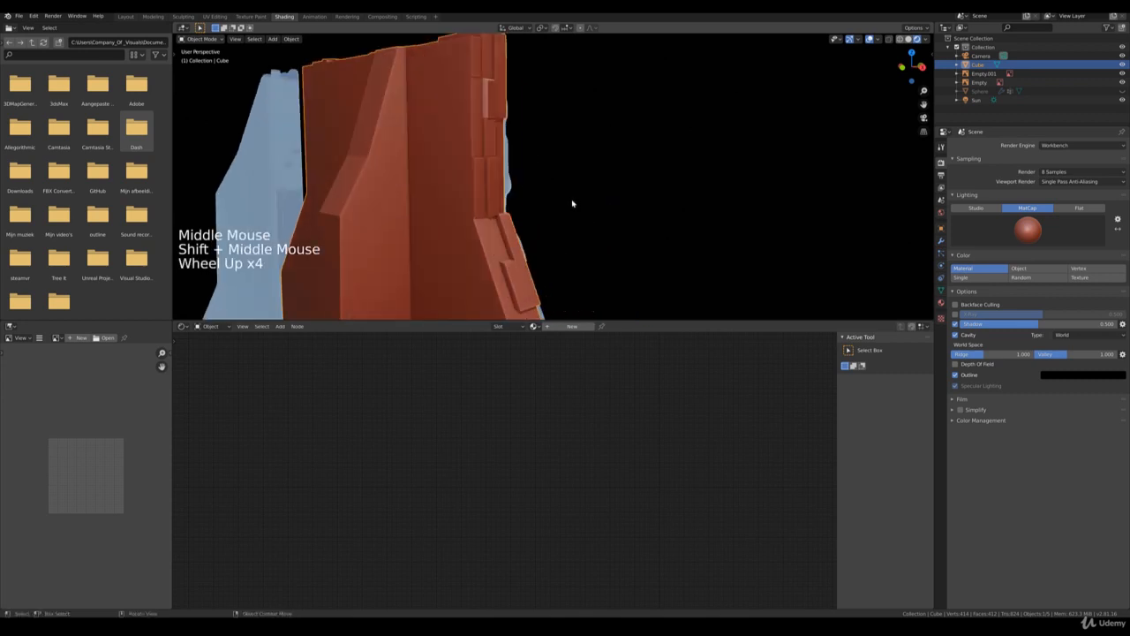
{"action": "scroll", "coordinate": [477, 194], "scroll_direction": "down", "scroll_amount": 3}
{"action": "middle_click_drag", "start_coordinate": [477, 194], "coordinate": [503, 207]}
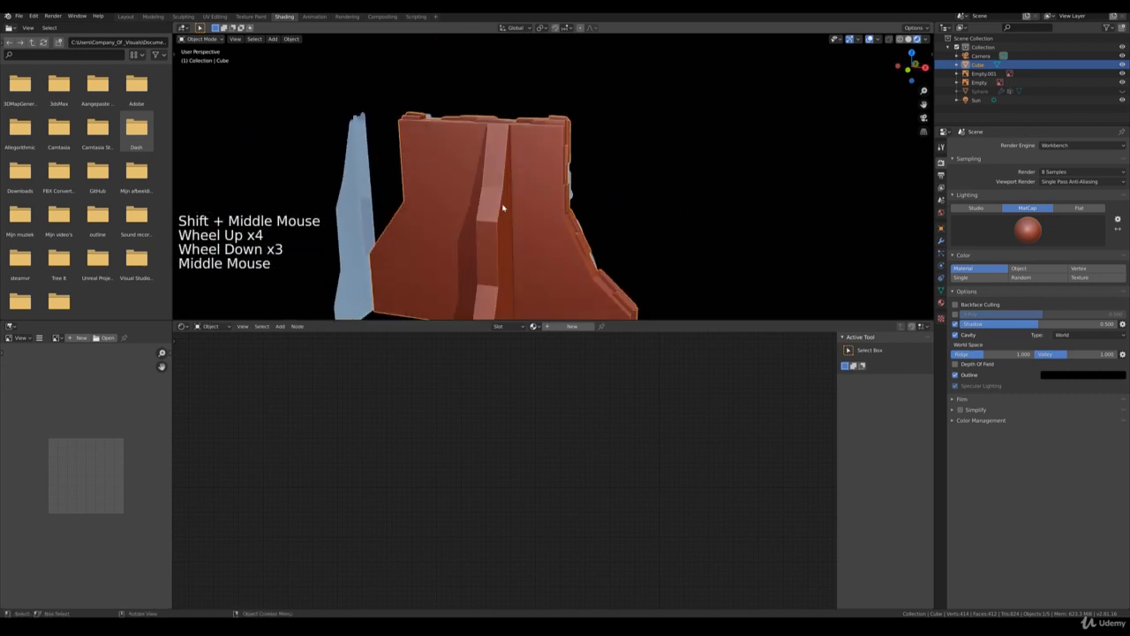
Set up a front orthographic wireframe view of the wall and reference image, and add a cube mesh
{"action": "key", "text": "KP_1"}
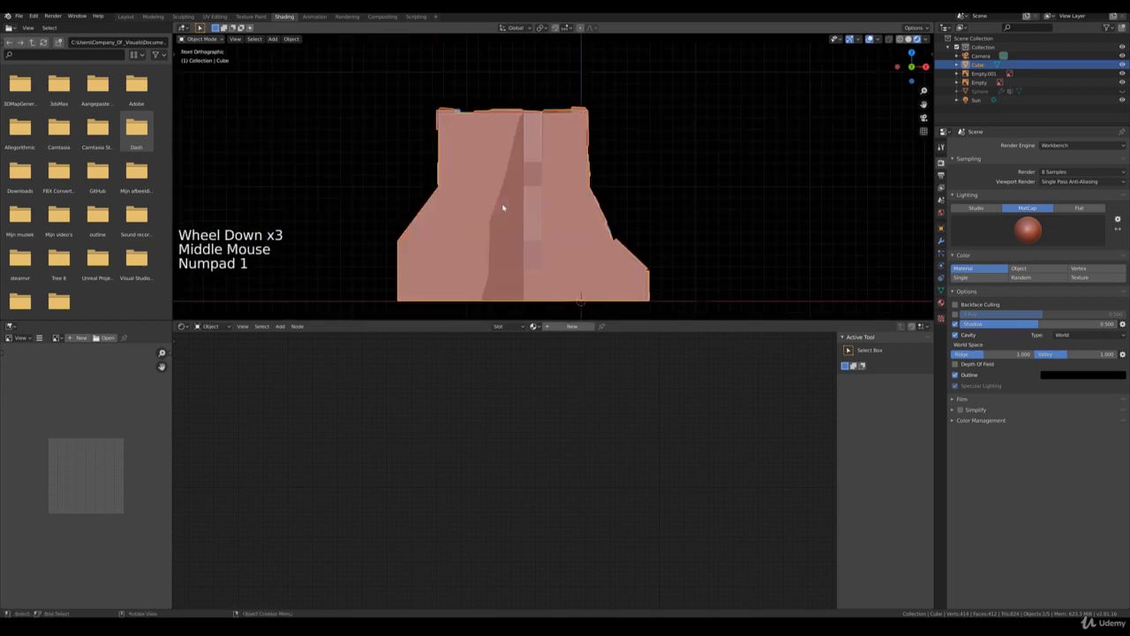
{"action": "key", "text": "z"}
{"action": "middle_click_drag", "start_coordinate": [442, 234], "coordinate": [501, 160], "text": "shift"}
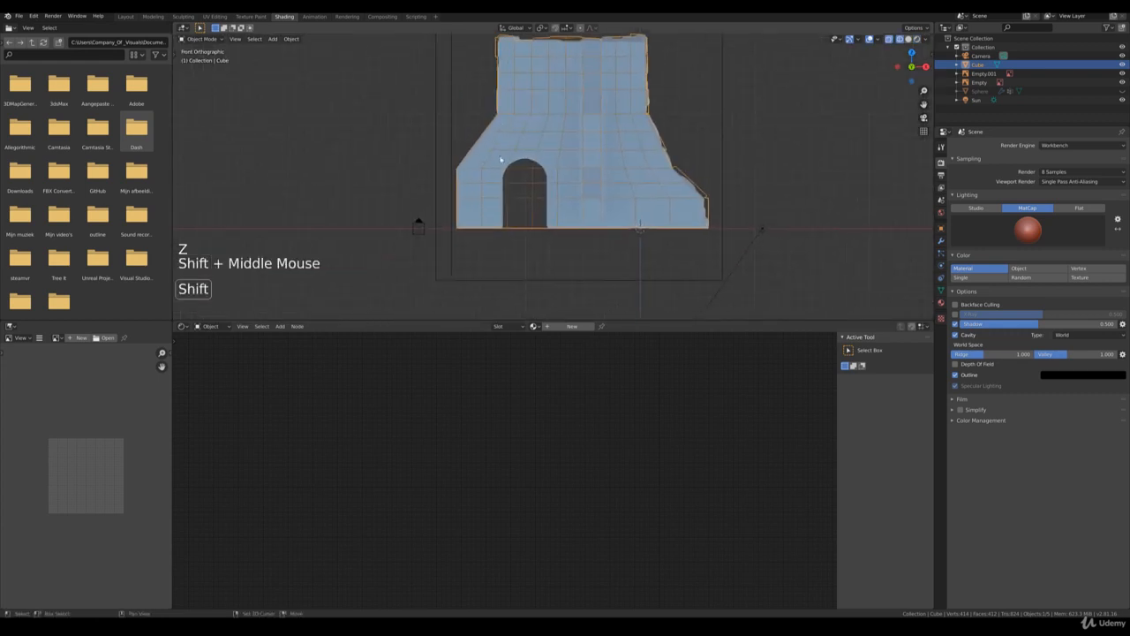
{"action": "scroll", "coordinate": [495, 256], "scroll_direction": "up", "scroll_amount": 3}
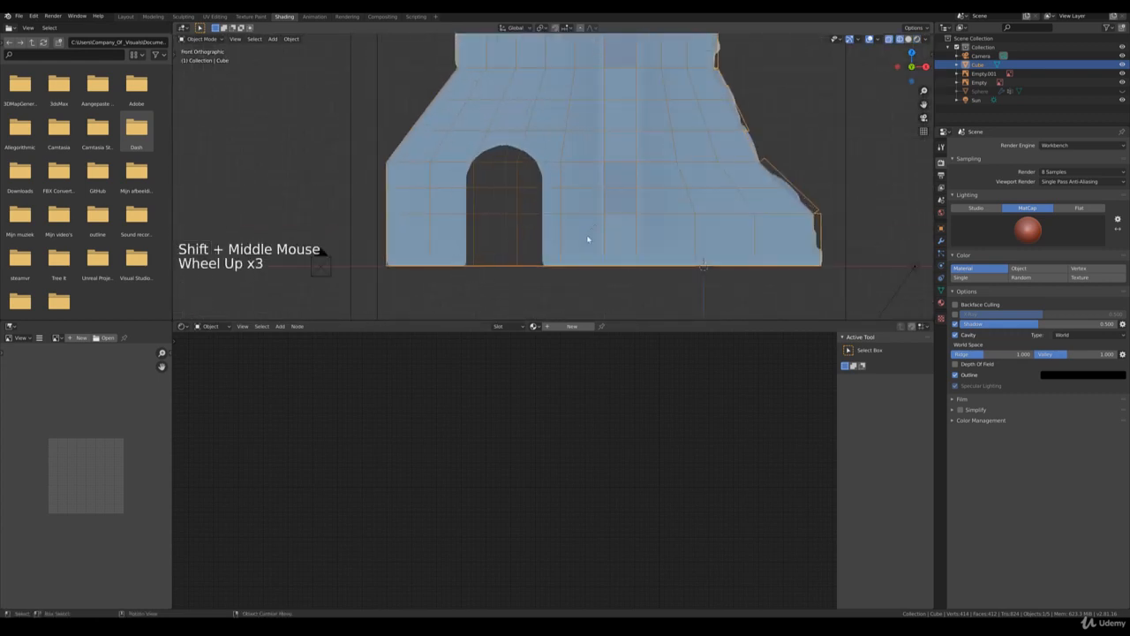
{"action": "middle_click_drag", "start_coordinate": [535, 141], "coordinate": [551, 175], "text": "shift"}
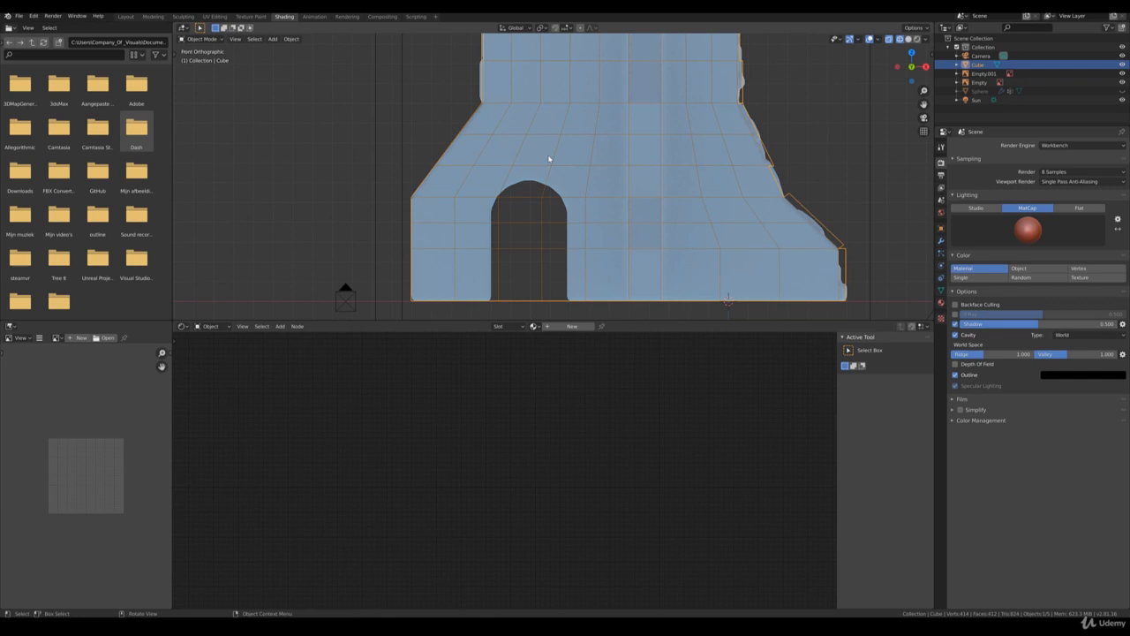
{"action": "left_click", "coordinate": [272, 41]}
{"action": "mouse_move", "coordinate": [282, 51]}
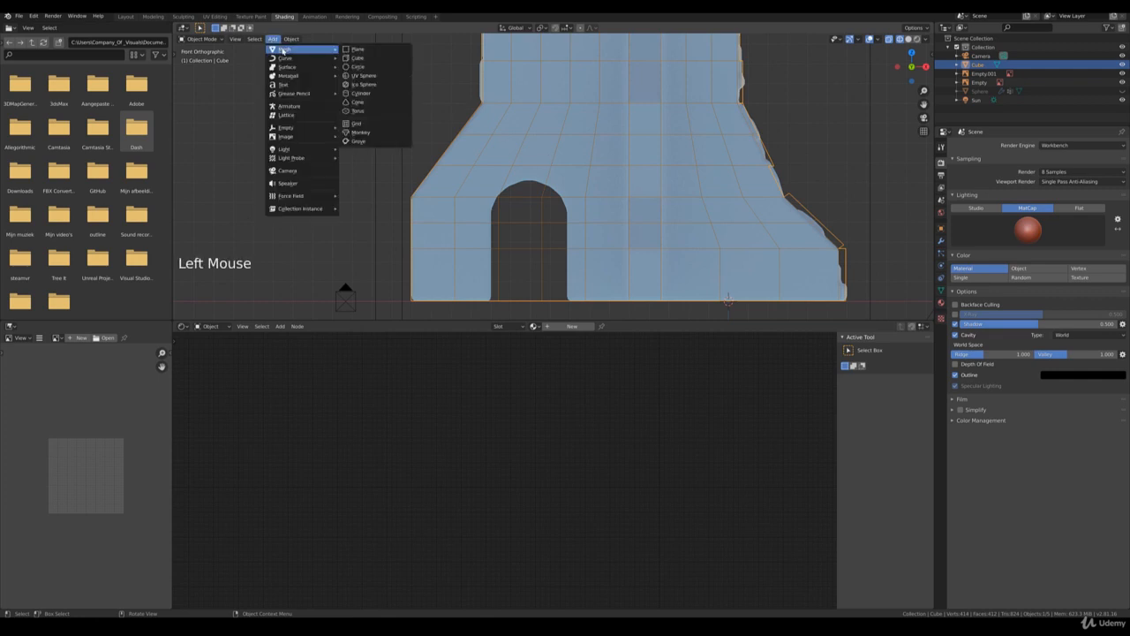
{"action": "left_click", "coordinate": [362, 60]}
{"action": "scroll", "coordinate": [809, 226], "scroll_direction": "down", "scroll_amount": 3}
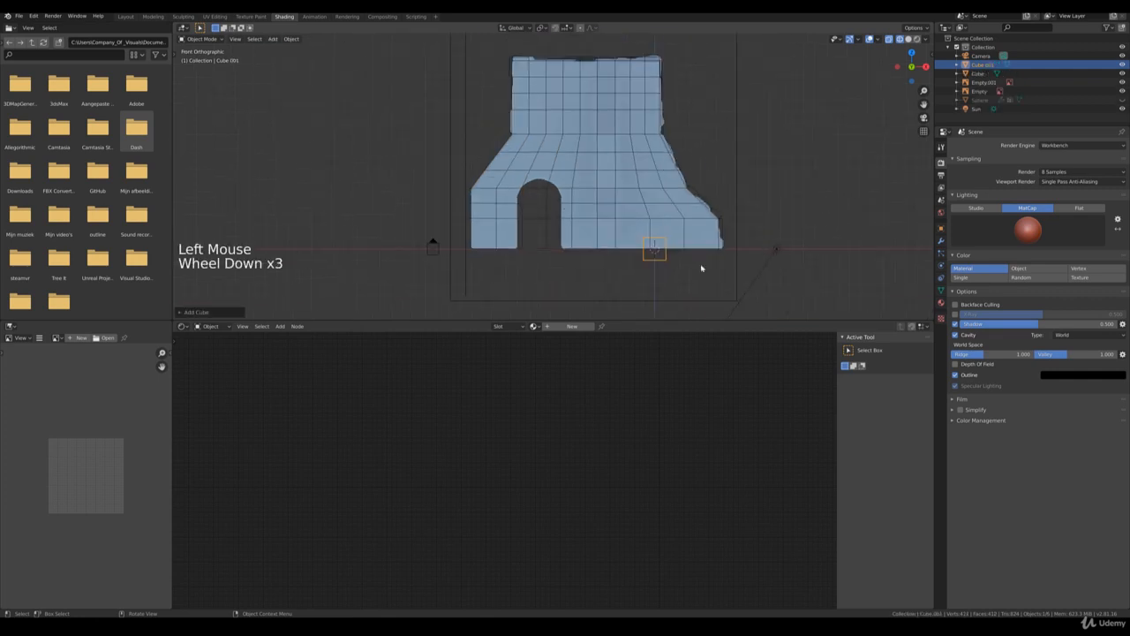
Move the new cube into the lower part of the arched doorway
{"action": "key", "text": "g"}
{"action": "left_click", "coordinate": [583, 253]}
{"action": "middle_click_drag", "start_coordinate": [568, 263], "coordinate": [555, 228], "text": "shift"}
{"action": "scroll", "coordinate": [593, 263], "scroll_direction": "up", "scroll_amount": 2}
{"action": "scroll", "coordinate": [573, 252], "scroll_direction": "up", "scroll_amount": 3}
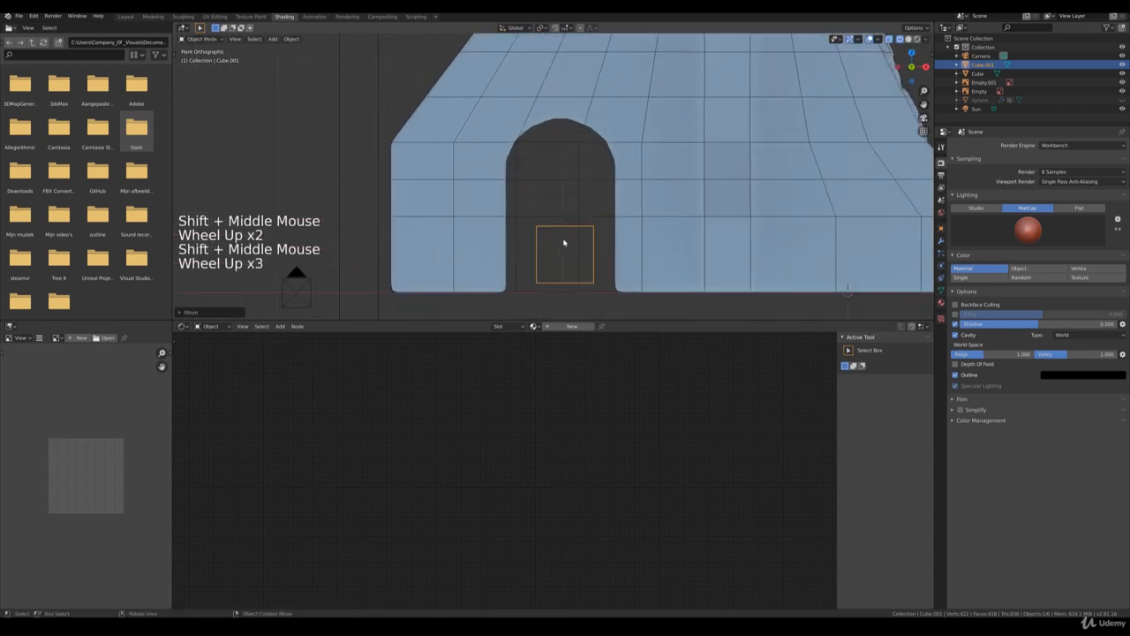
Scale the cube's mesh up to the doorway's width and seat the cube on the ground line inside the opening
{"action": "key", "text": "Tab"}
{"action": "key", "text": "s"}
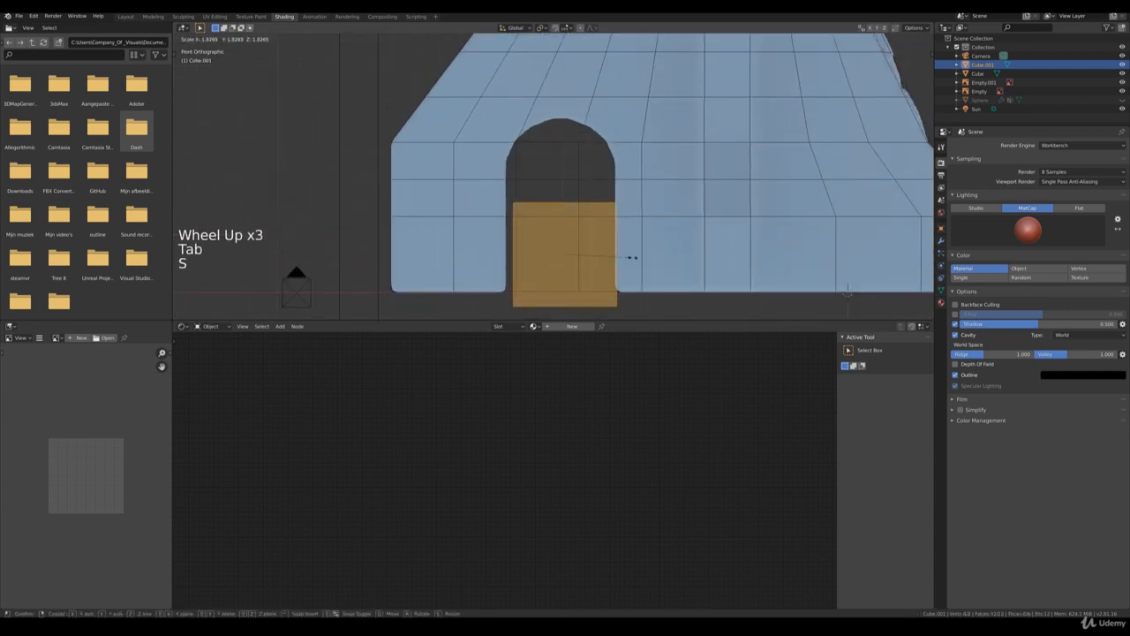
{"action": "left_click", "coordinate": [632, 257]}
{"action": "key", "text": "Tab"}
{"action": "key", "text": "g"}
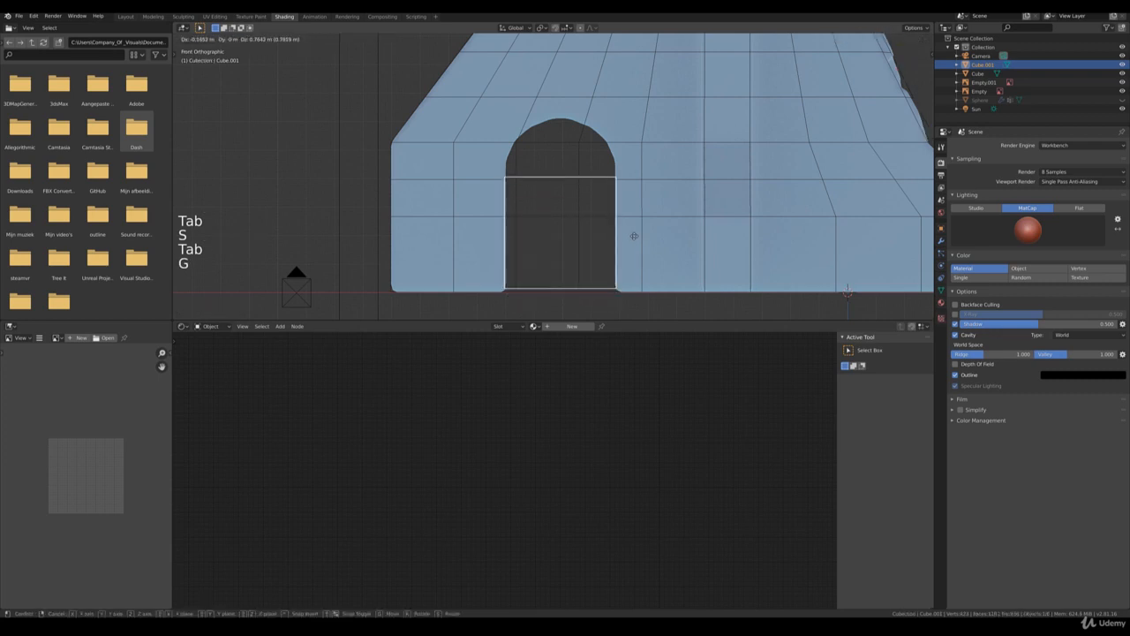
{"action": "key", "text": "Tab"}
{"action": "left_click", "coordinate": [627, 196]}
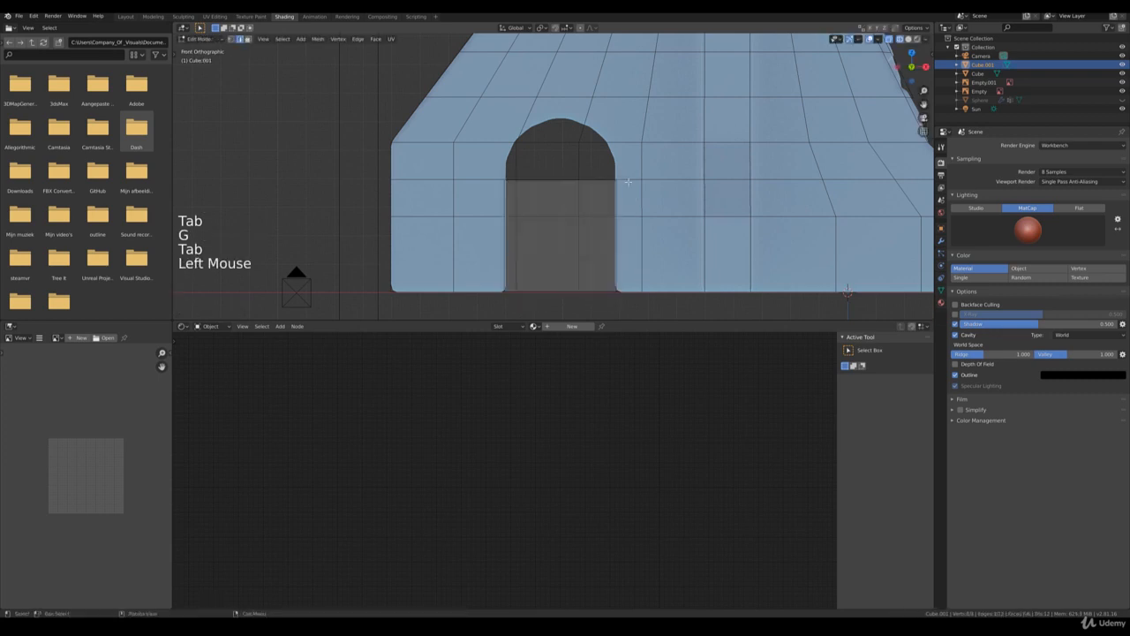
Select only the cube's top vertices and raise them along Z to where the doorway's arch starts curving
{"action": "key", "text": "1"}
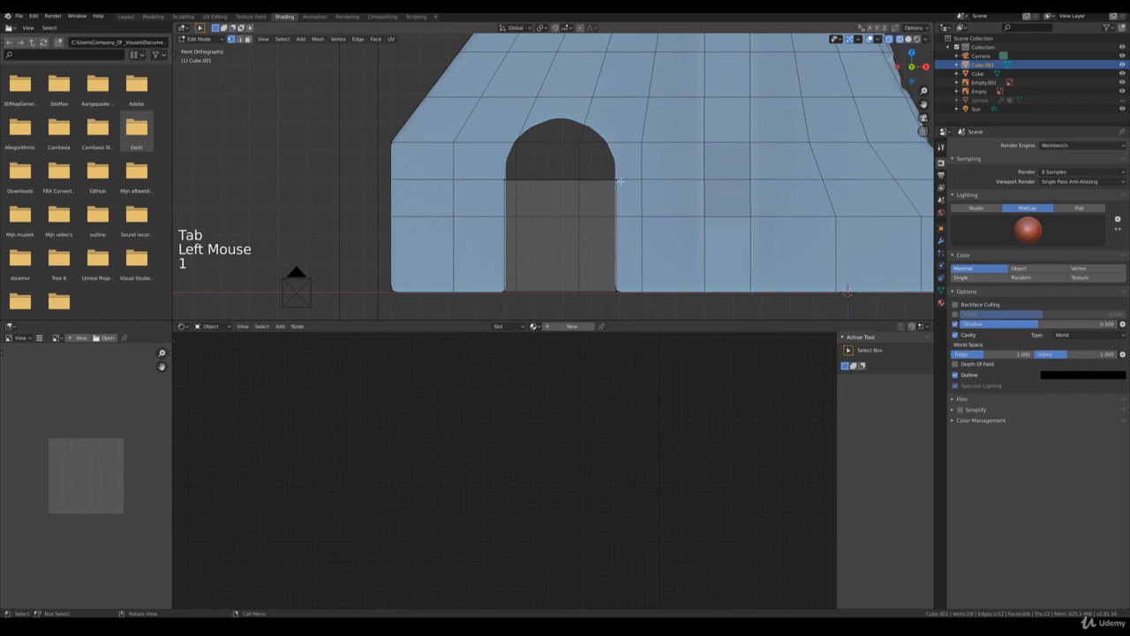
{"action": "key", "text": "b"}
{"action": "left_click_drag", "start_coordinate": [632, 192], "coordinate": [494, 150]}
{"action": "key", "text": "g"}
{"action": "key", "text": "z"}
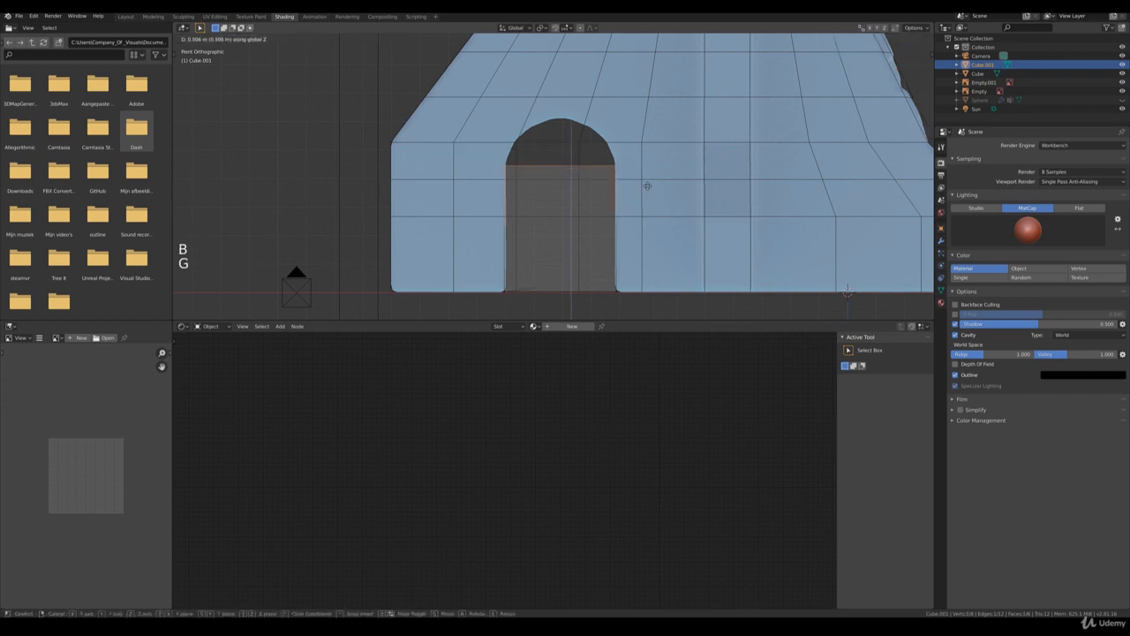
{"action": "right_click", "coordinate": [647, 187]}
{"action": "key", "text": "b"}
{"action": "left_click_drag", "start_coordinate": [645, 309], "coordinate": [508, 265]}
{"action": "scroll", "coordinate": [643, 216], "scroll_direction": "up", "scroll_amount": 1}
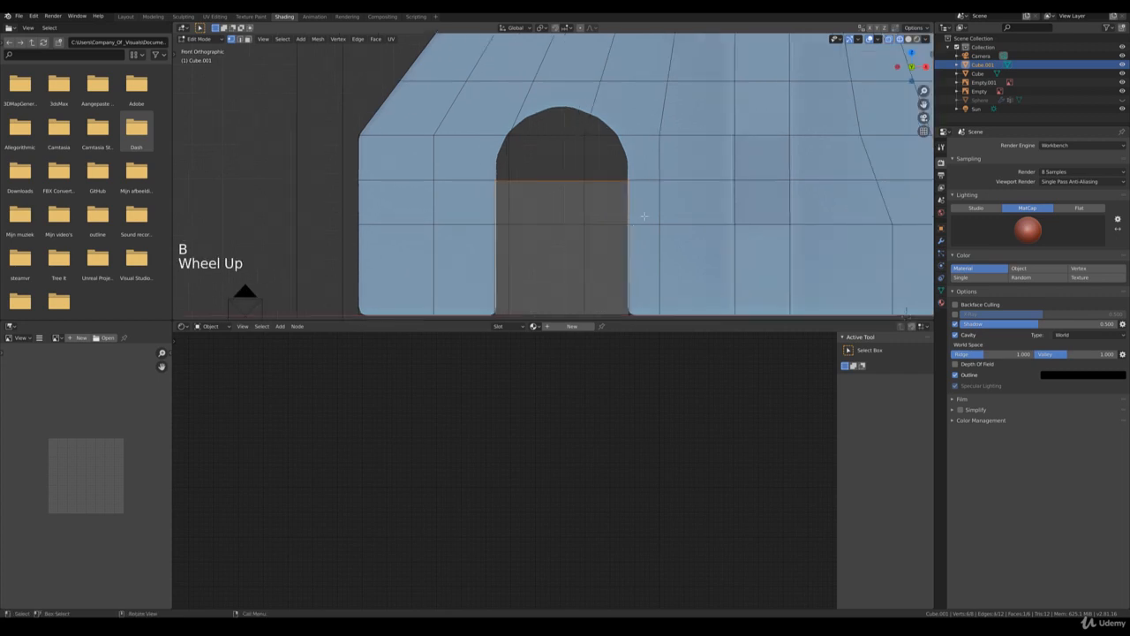
{"action": "key", "text": "g"}
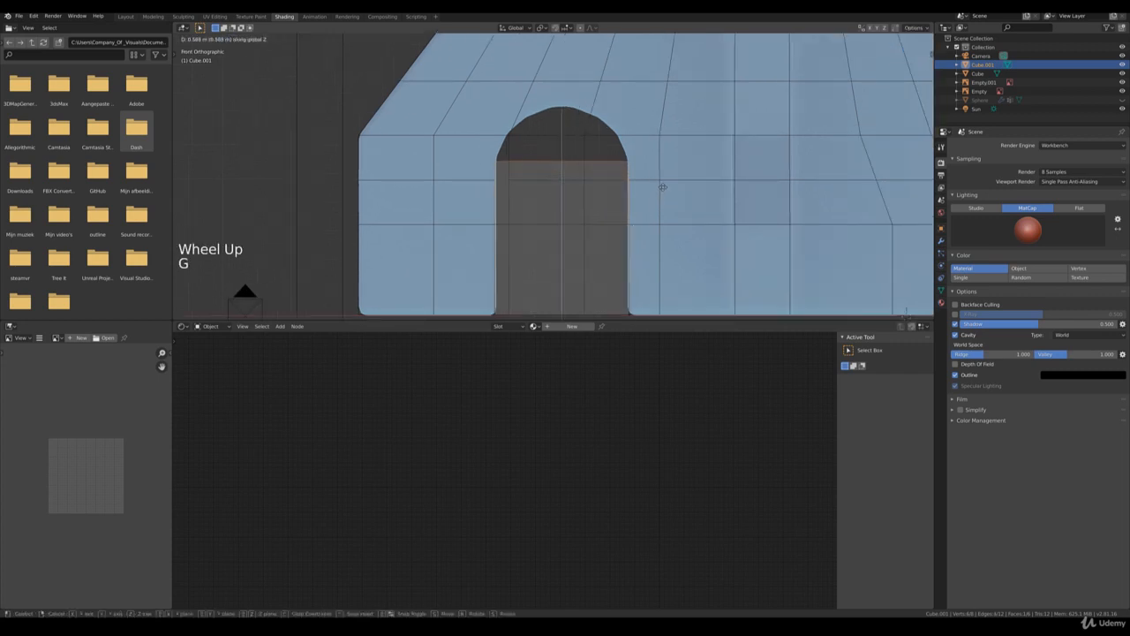
{"action": "left_click", "coordinate": [664, 185]}
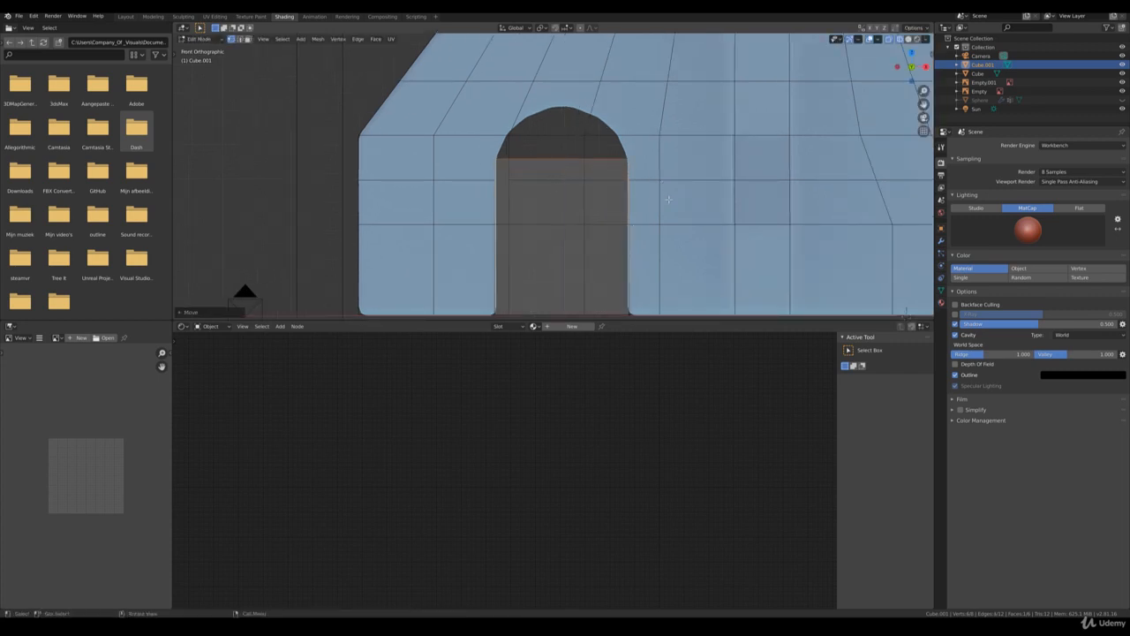
Extrude the cube's top upward three times, narrowing each new section along X to follow the rounded arch up to its peak
{"action": "key", "text": "e"}
{"action": "left_click", "coordinate": [675, 172]}
{"action": "key", "text": "s"}
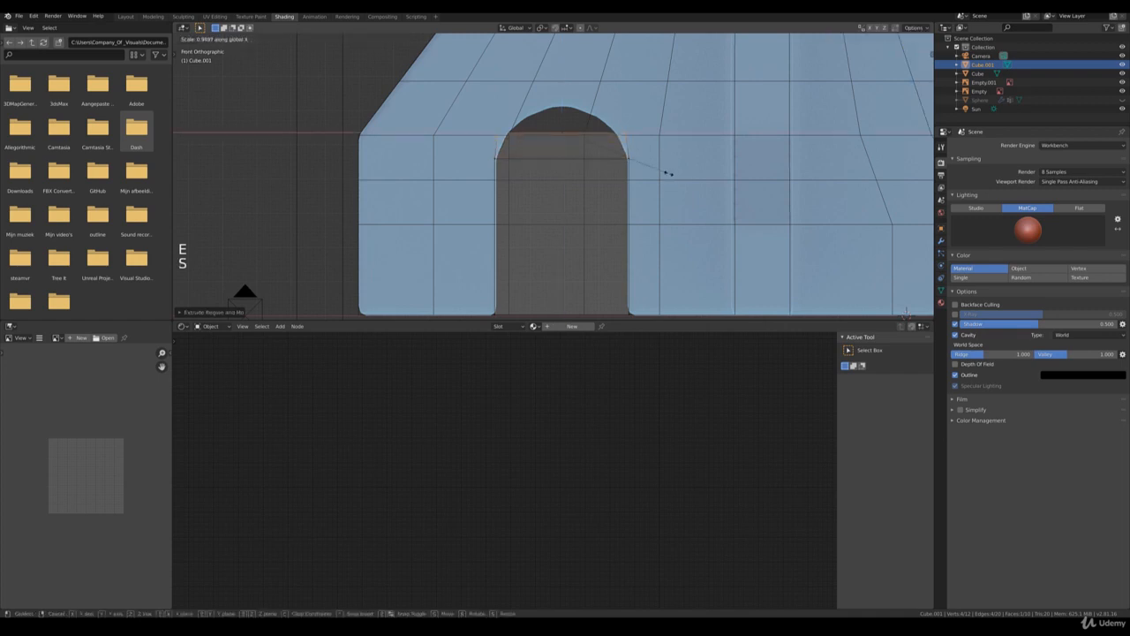
{"action": "left_click", "coordinate": [643, 175]}
{"action": "key", "text": "e"}
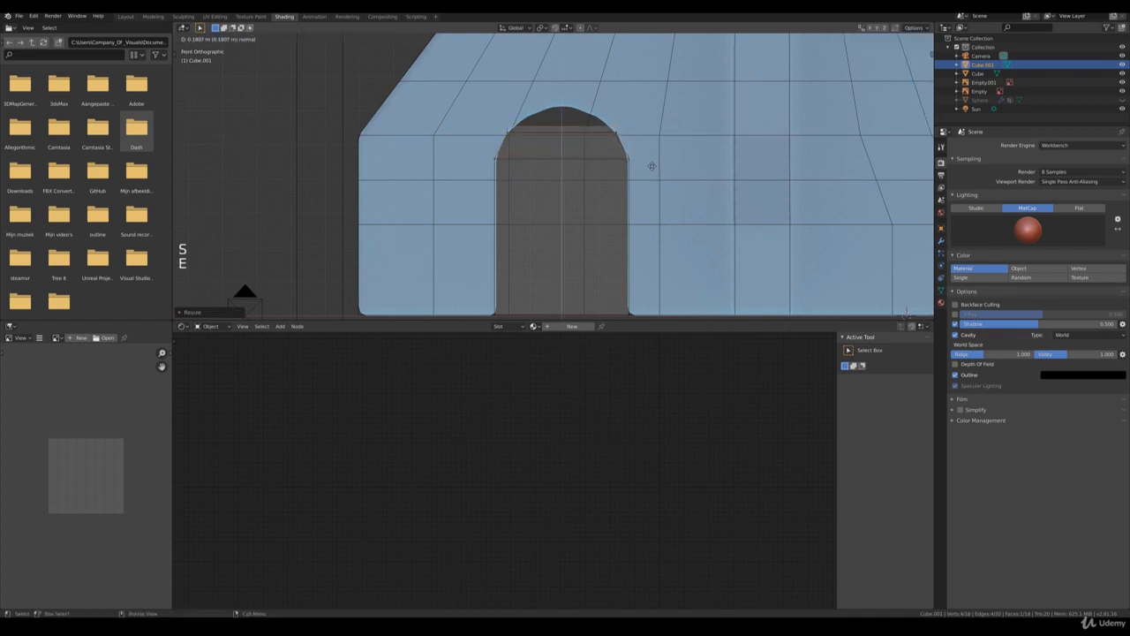
{"action": "left_click", "coordinate": [653, 160]}
{"action": "key", "text": "s"}
{"action": "key", "text": "x"}
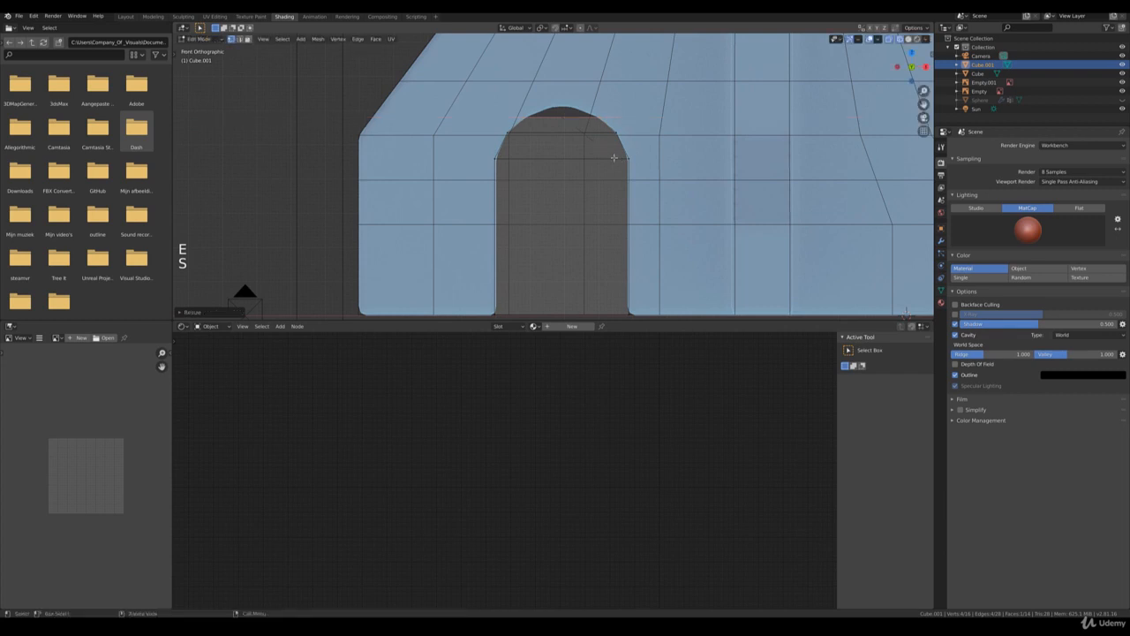
{"action": "key", "text": "s"}
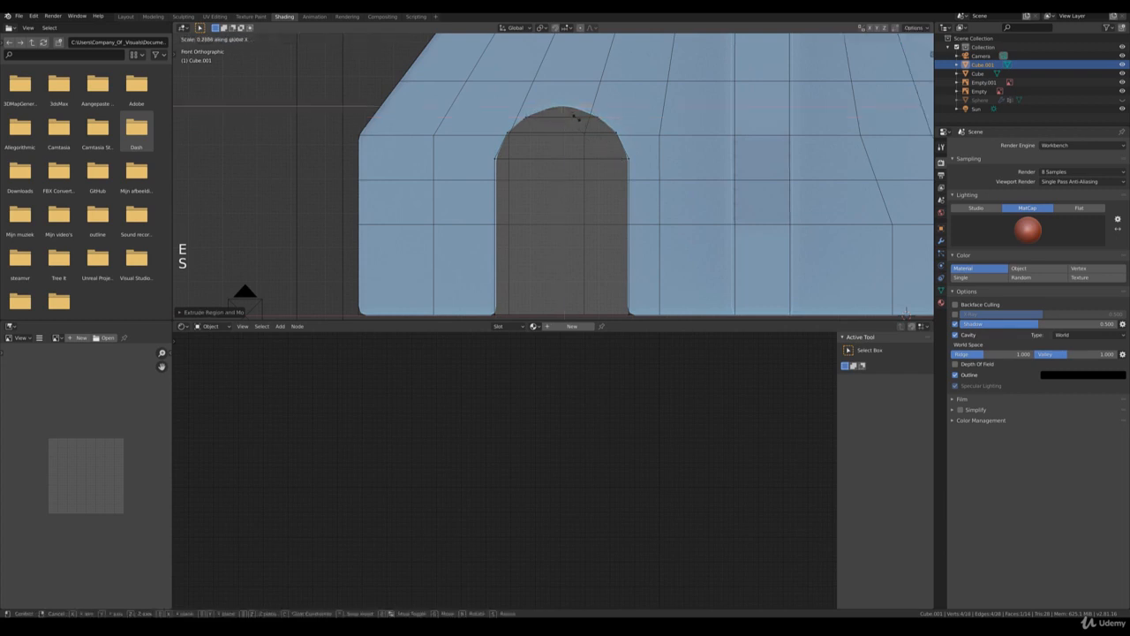
{"action": "left_click", "coordinate": [574, 113]}
Leave mesh editing and hide both reference image empties, Empty.001 and Empty
{"action": "scroll", "coordinate": [573, 113], "scroll_direction": "down", "scroll_amount": 5}
{"action": "middle_click_drag", "start_coordinate": [573, 113], "coordinate": [624, 221]}
{"action": "key", "text": "Tab"}
{"action": "middle_click_drag", "start_coordinate": [538, 235], "coordinate": [565, 228]}
{"action": "scroll", "coordinate": [589, 225], "scroll_direction": "down", "scroll_amount": 4}
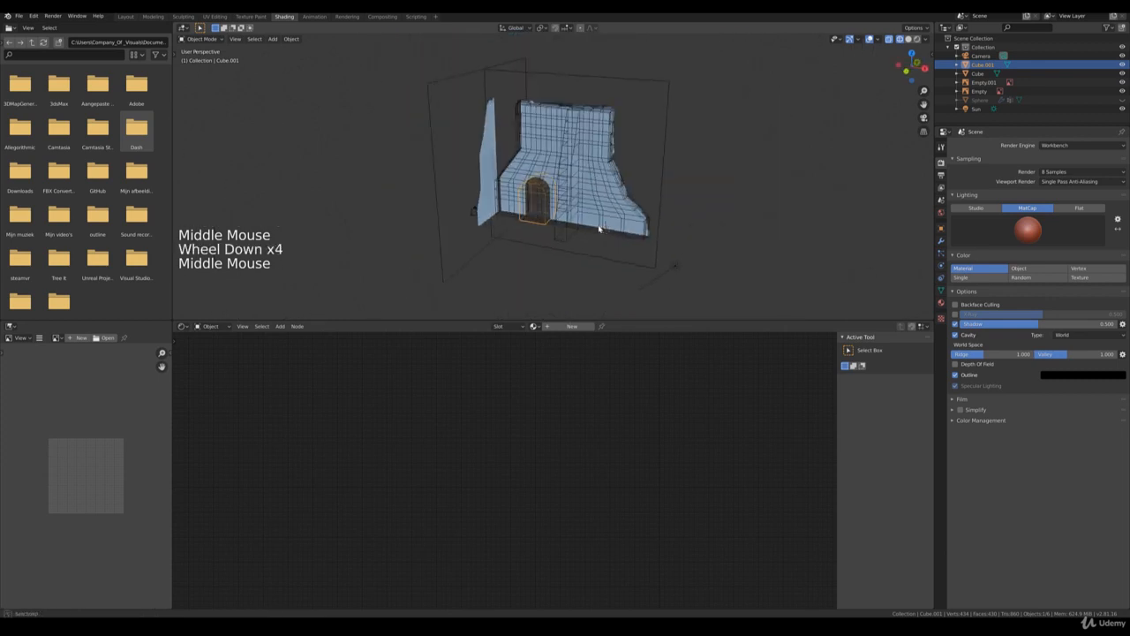
{"action": "left_click", "coordinate": [490, 136]}
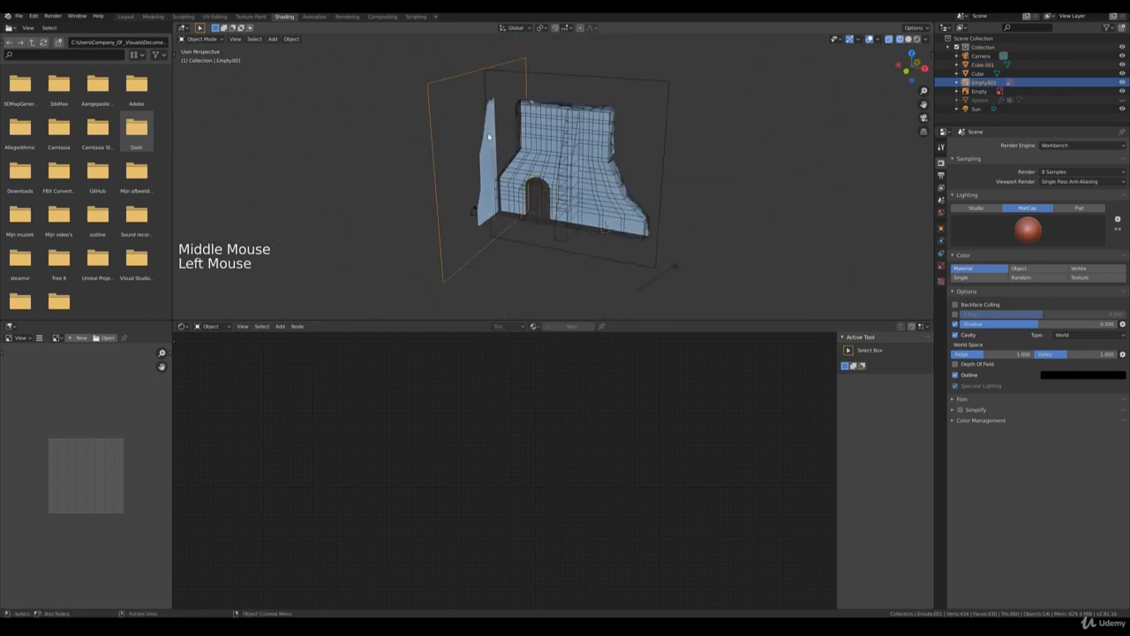
{"action": "left_click", "coordinate": [1123, 82]}
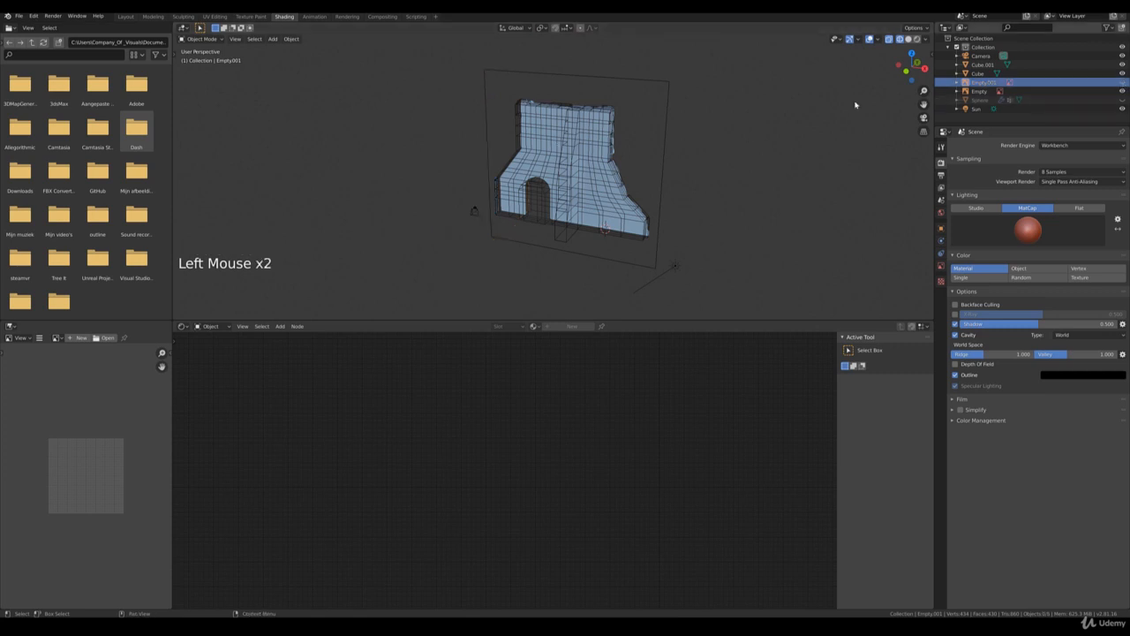
{"action": "left_click", "coordinate": [612, 110]}
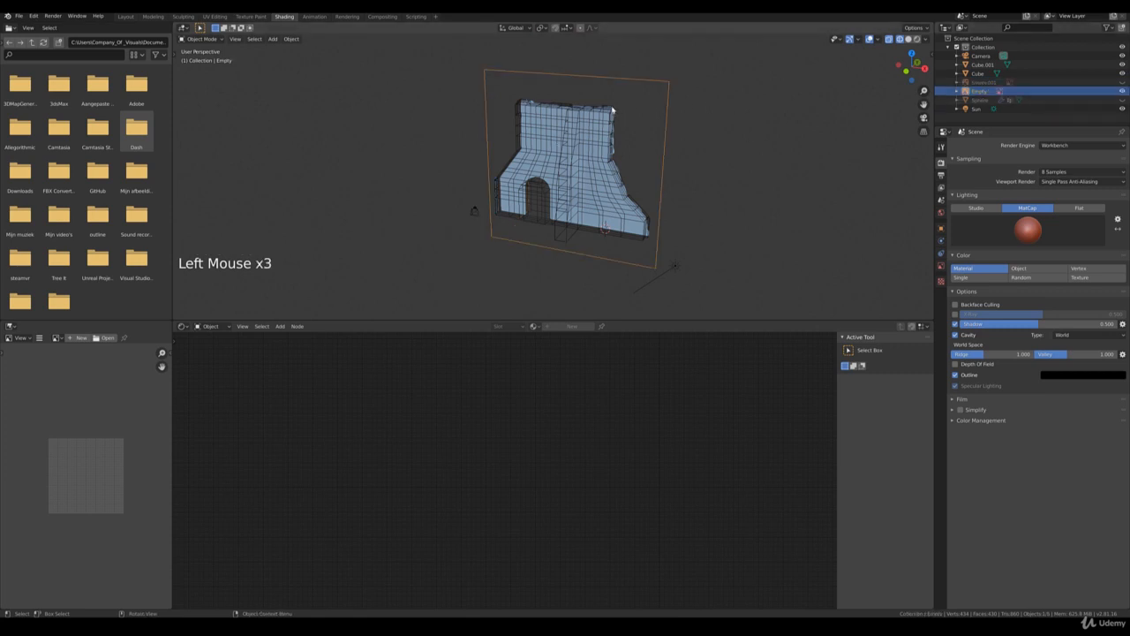
{"action": "left_click", "coordinate": [1123, 91]}
Switch the viewport back to solid shading and move the arched volume along Y so it passes through the wall
{"action": "key", "text": "z"}
{"action": "key", "text": "z"}
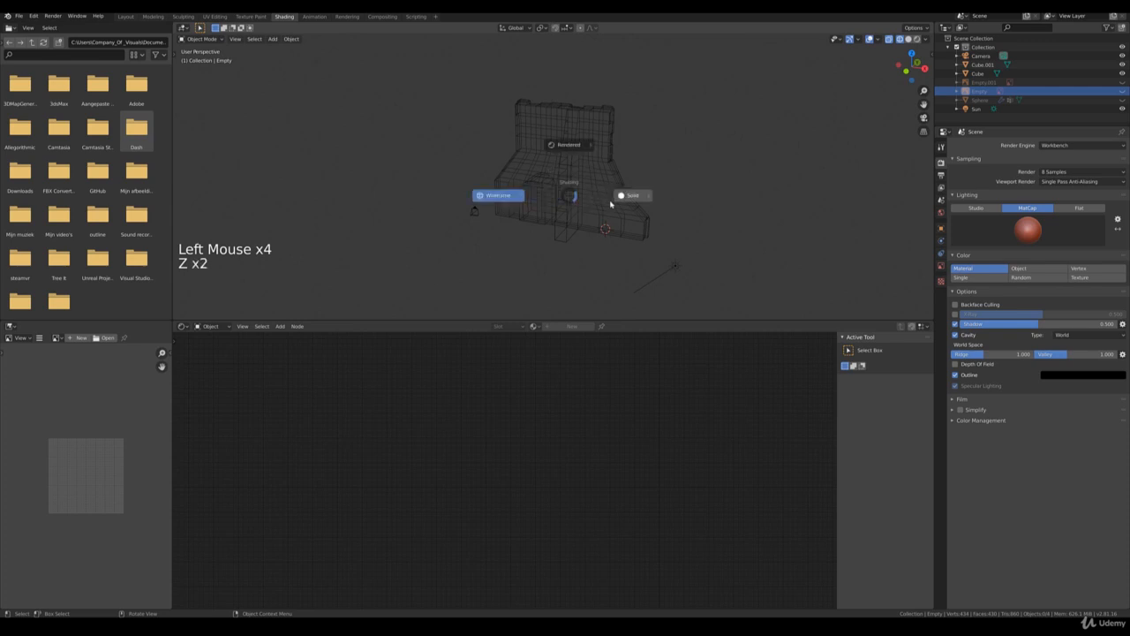
{"action": "mouse_move", "coordinate": [618, 203]}
{"action": "middle_mouse_down"}
{"action": "mouse_move", "coordinate": [606, 217]}
{"action": "mouse_move", "coordinate": [590, 211]}
{"action": "mouse_move", "coordinate": [631, 222]}
{"action": "mouse_move", "coordinate": [578, 208]}
{"action": "middle_mouse_up"}
{"action": "left_click", "coordinate": [590, 212]}
{"action": "key", "text": "g"}
{"action": "key", "text": "y"}
{"action": "left_click", "coordinate": [628, 222]}
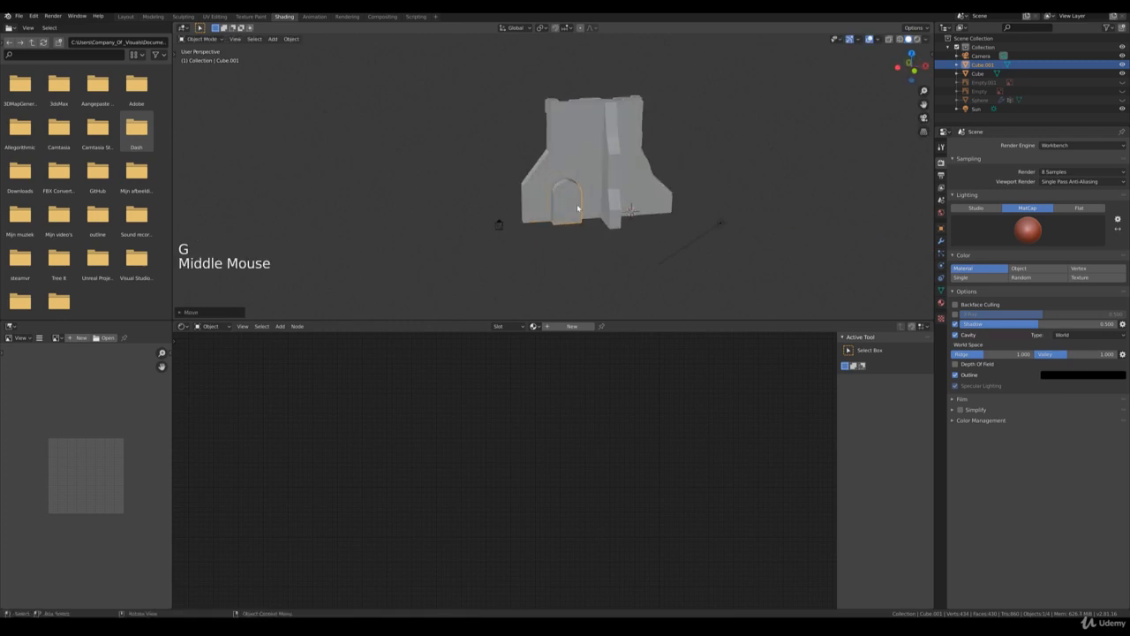
Rename the arched object Cube.001 as hole
{"action": "left_click", "coordinate": [998, 64]}
{"action": "double_click", "coordinate": [998, 65]}
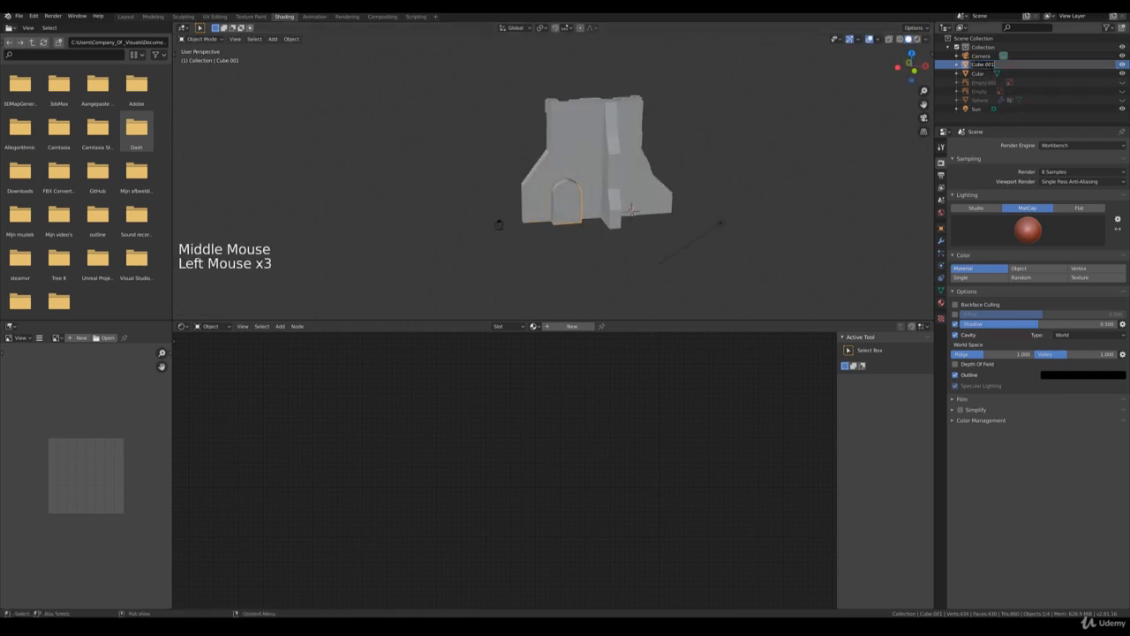
{"action": "type", "text": "hole"}
{"action": "key", "text": "Return"}
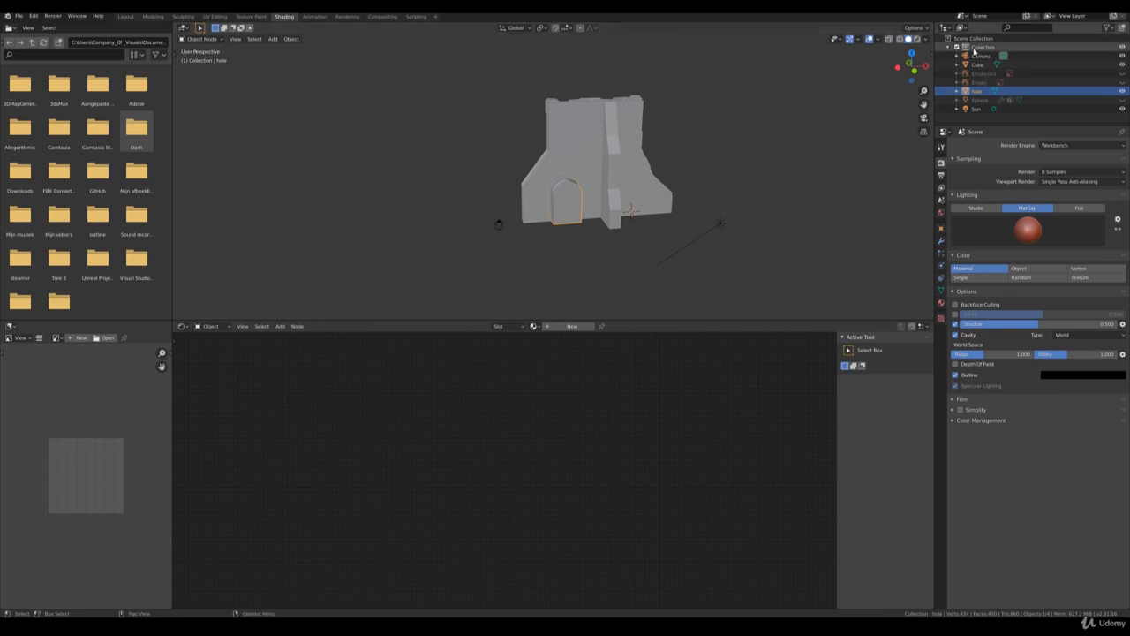
Apply Rotation & Scale to the arched hole object and to the wall object
{"action": "middle_click_drag", "start_coordinate": [686, 209], "coordinate": [489, 184]}
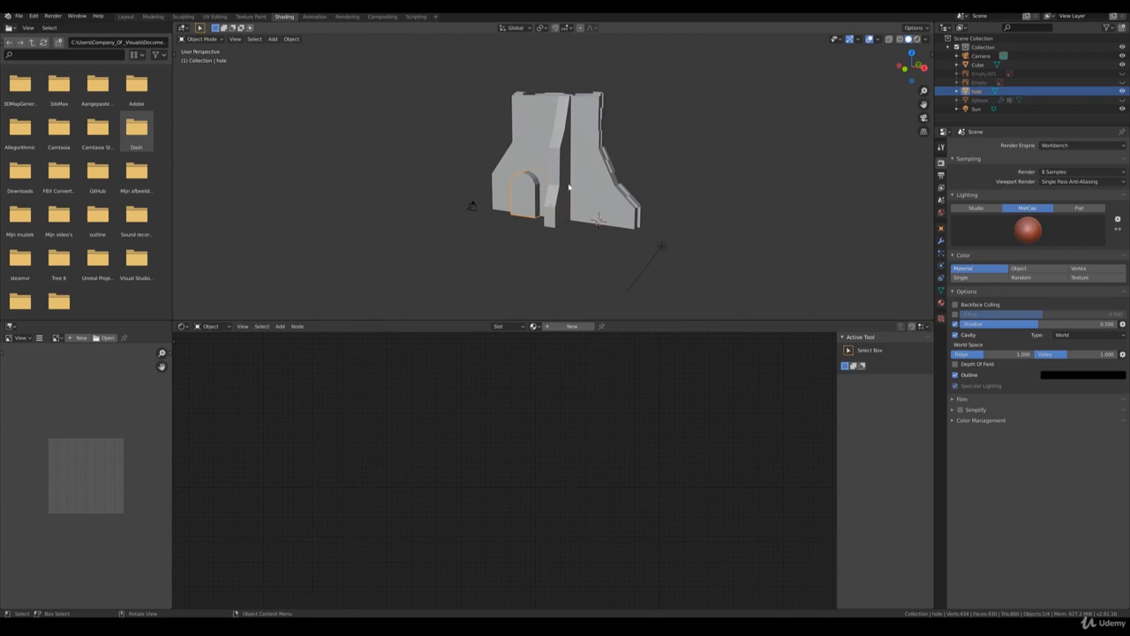
{"action": "key", "text": "ctrl+a"}
{"action": "left_click", "coordinate": [552, 219]}
{"action": "left_click", "coordinate": [536, 147]}
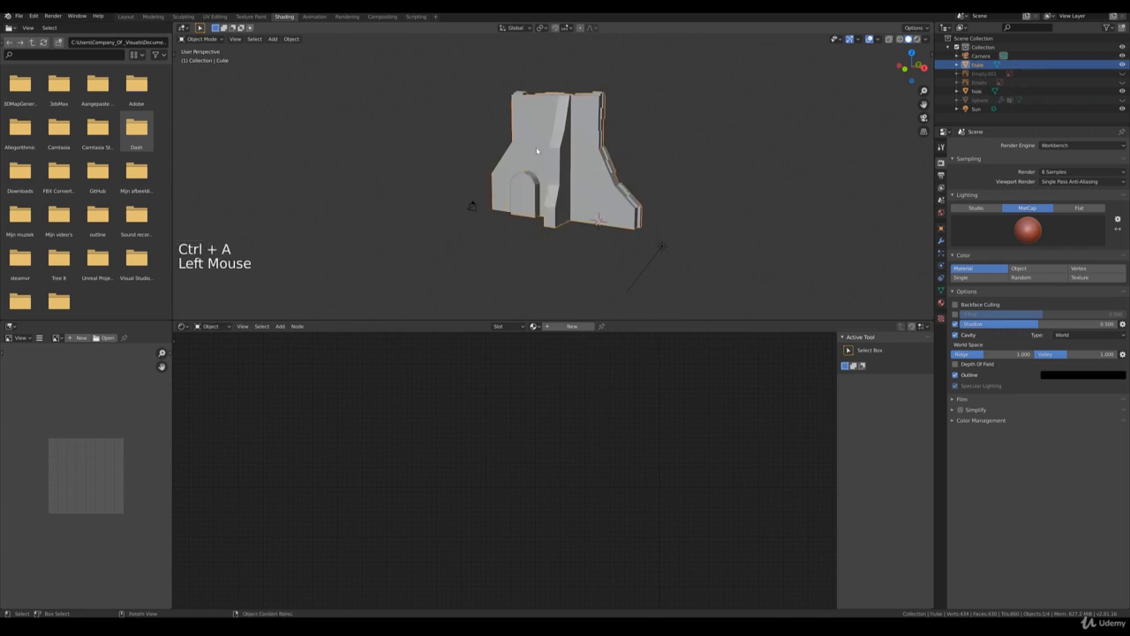
{"action": "key", "text": "ctrl+a"}
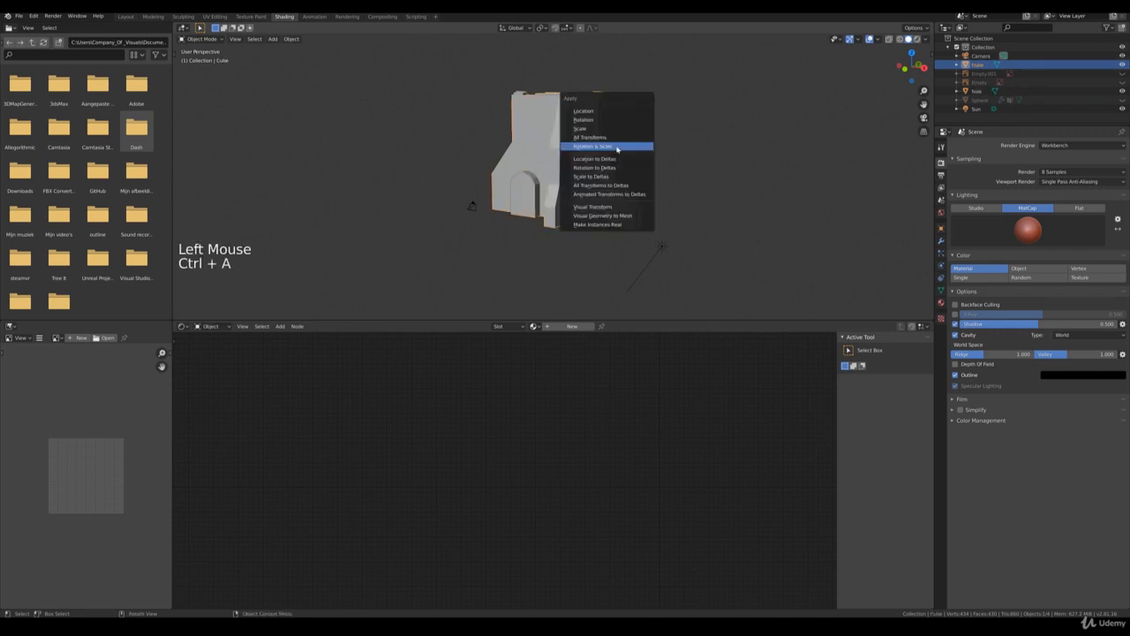
{"action": "left_click", "coordinate": [616, 146]}
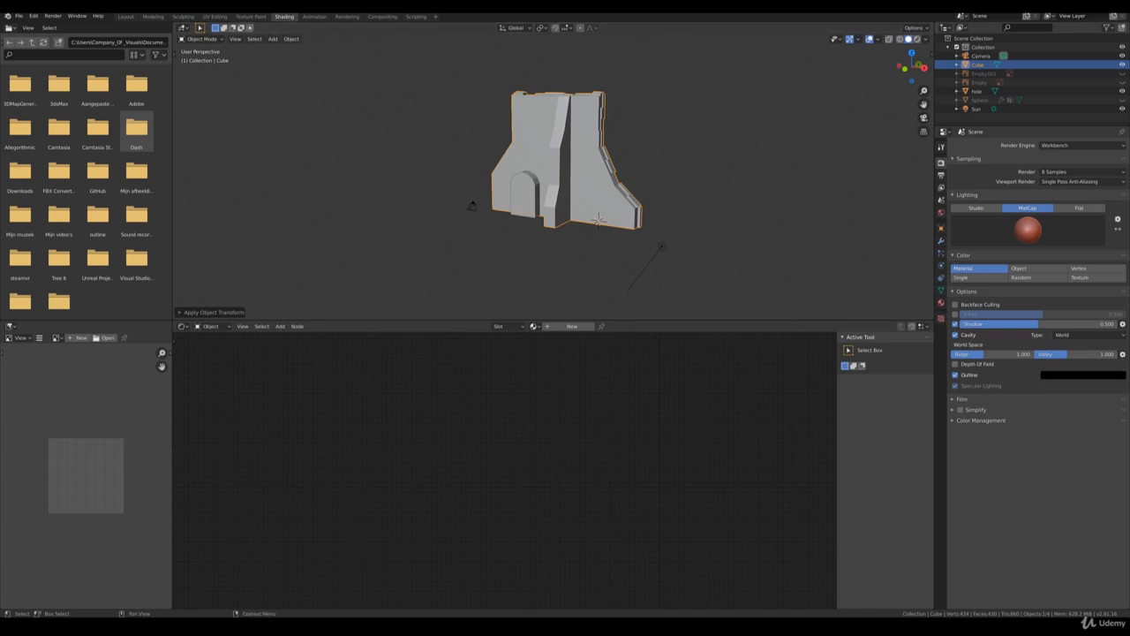
Select the hole object with the wall active and give the wall a Boolean Difference modifier that uses hole as its object
{"action": "middle_click_drag", "start_coordinate": [583, 216], "coordinate": [677, 168]}
{"action": "scroll", "coordinate": [631, 199], "scroll_direction": "up", "scroll_amount": 2}
{"action": "scroll", "coordinate": [630, 200], "scroll_direction": "up", "scroll_amount": 2}
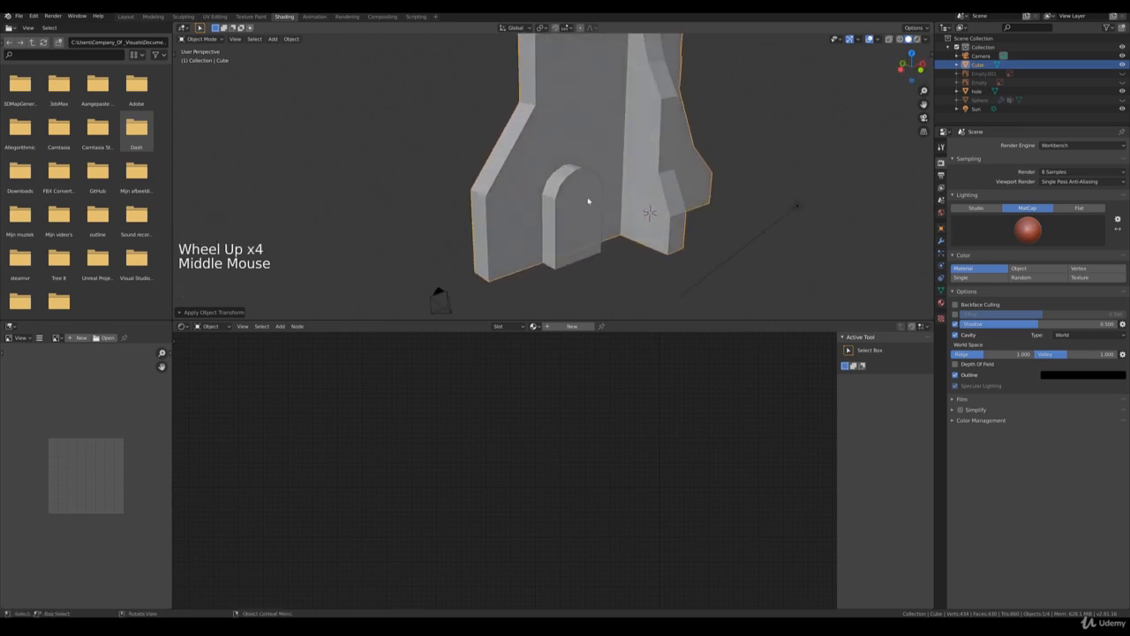
{"action": "left_click", "coordinate": [590, 200]}
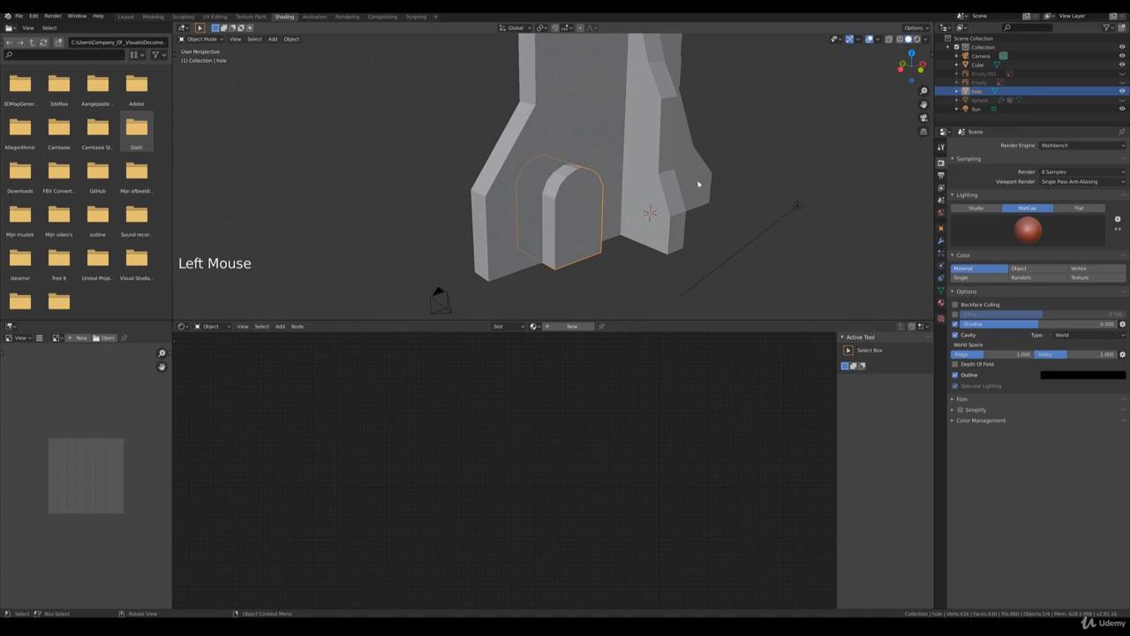
{"action": "left_click", "coordinate": [589, 106], "text": "shift"}
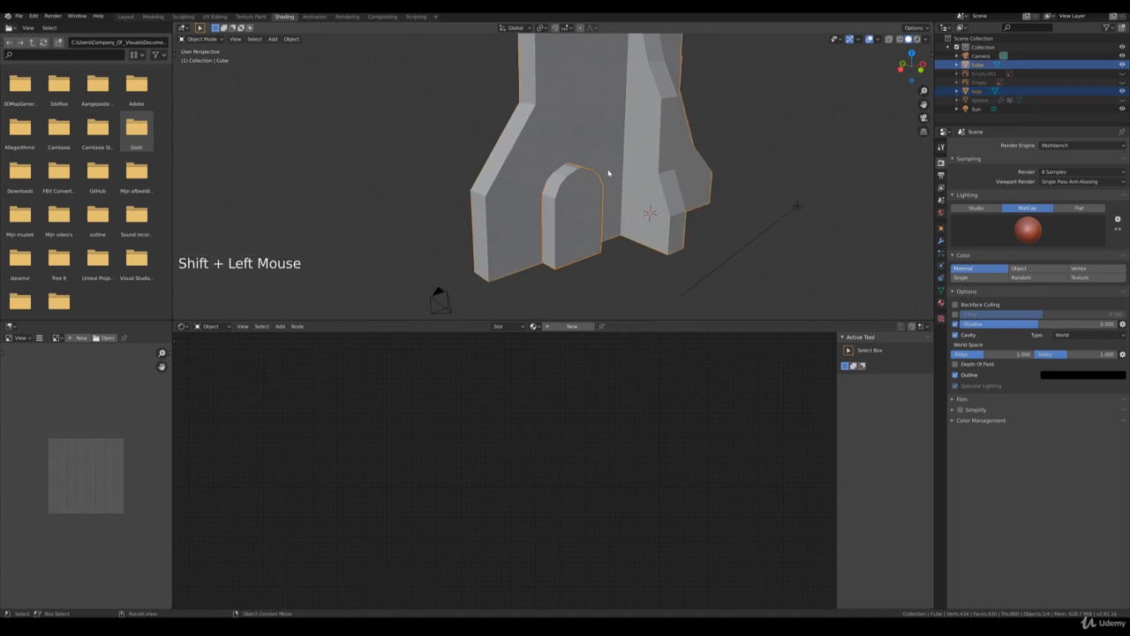
{"action": "left_click", "coordinate": [940, 240]}
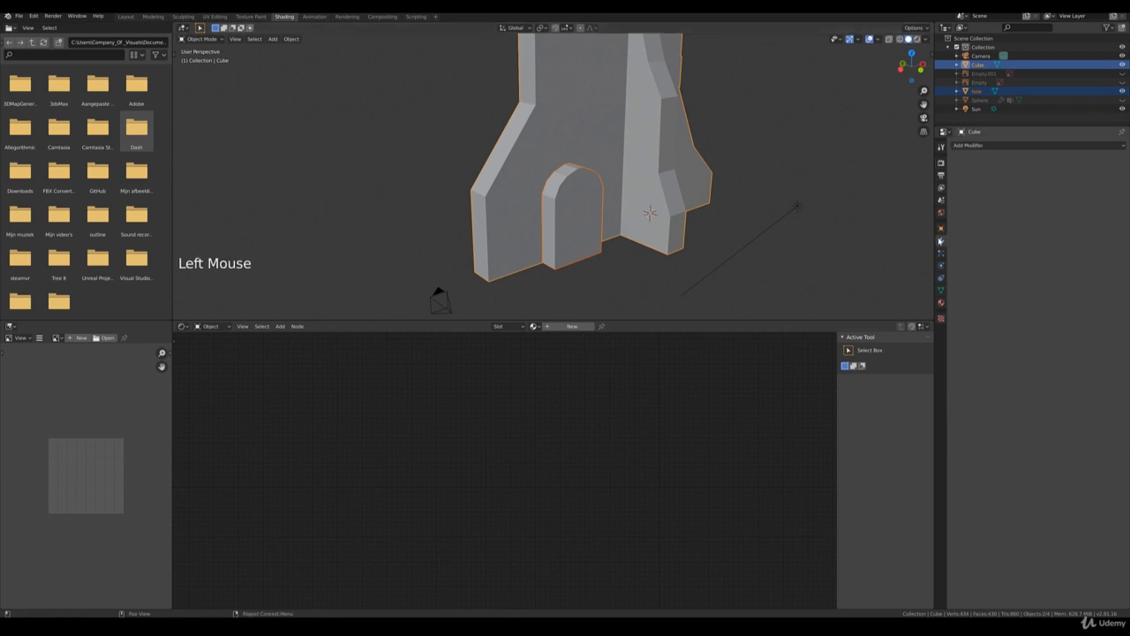
{"action": "left_click", "coordinate": [971, 146]}
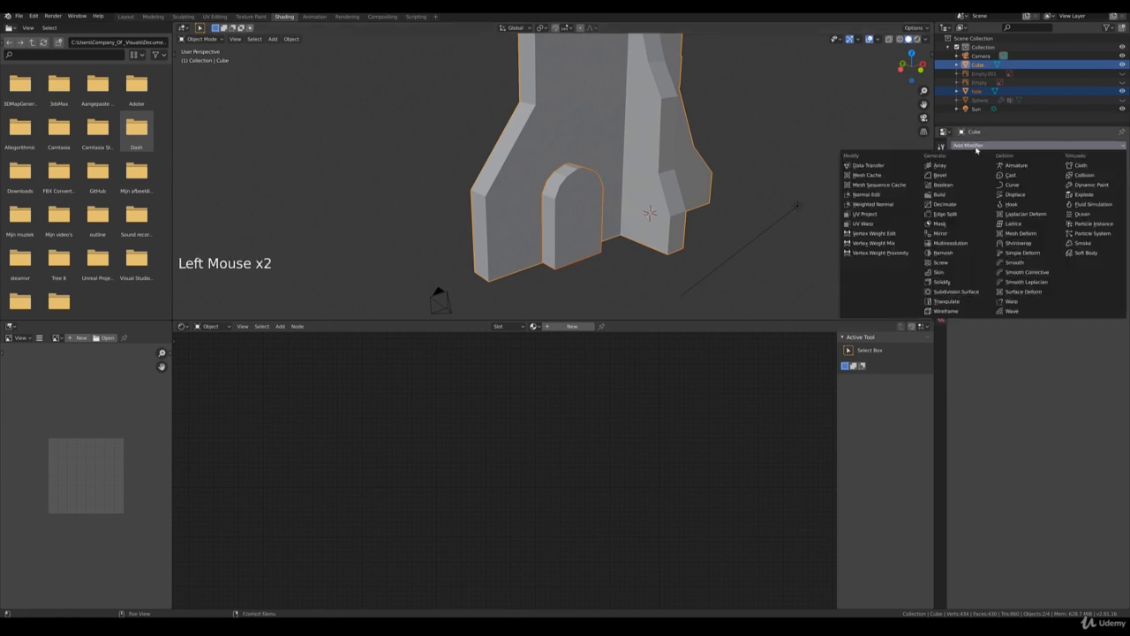
{"action": "left_click", "coordinate": [943, 185]}
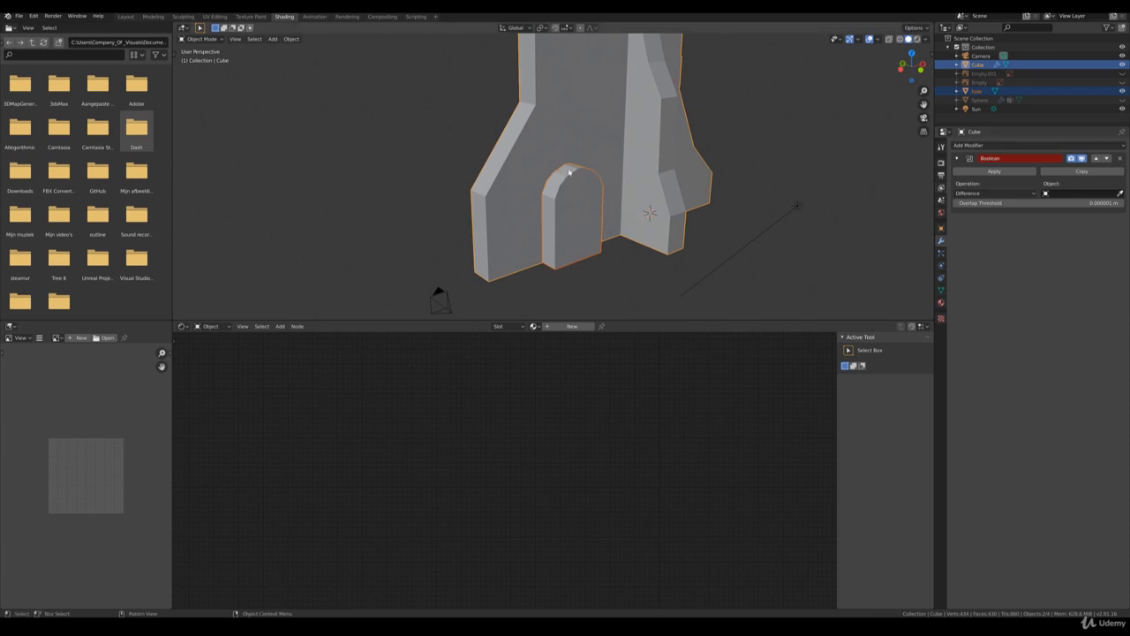
{"action": "left_click", "coordinate": [1070, 193]}
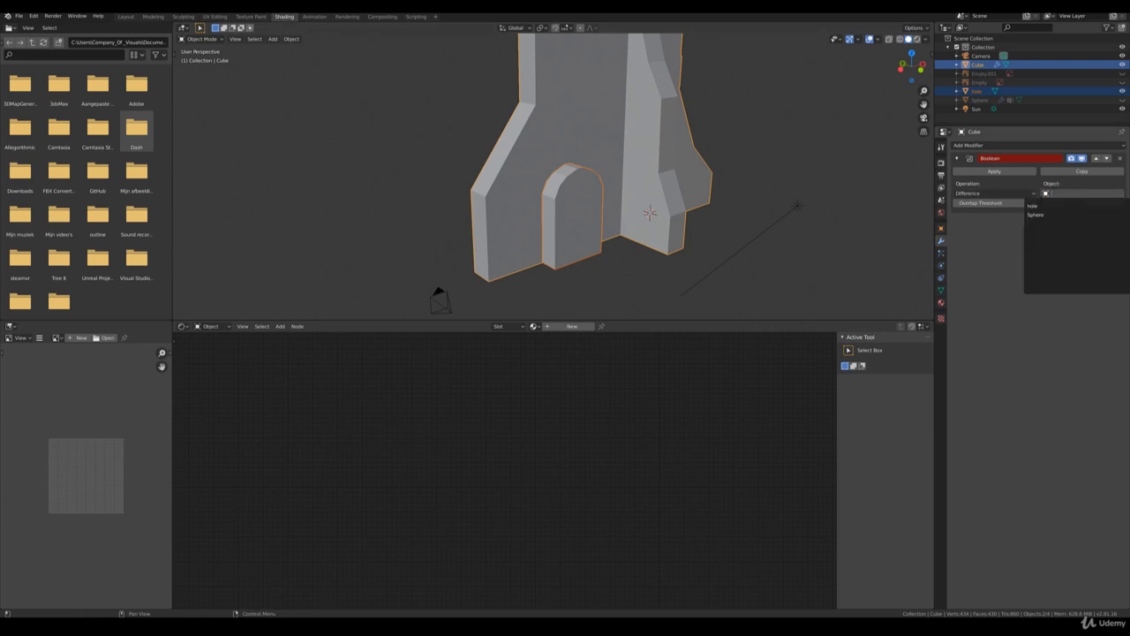
{"action": "left_click", "coordinate": [1033, 206]}
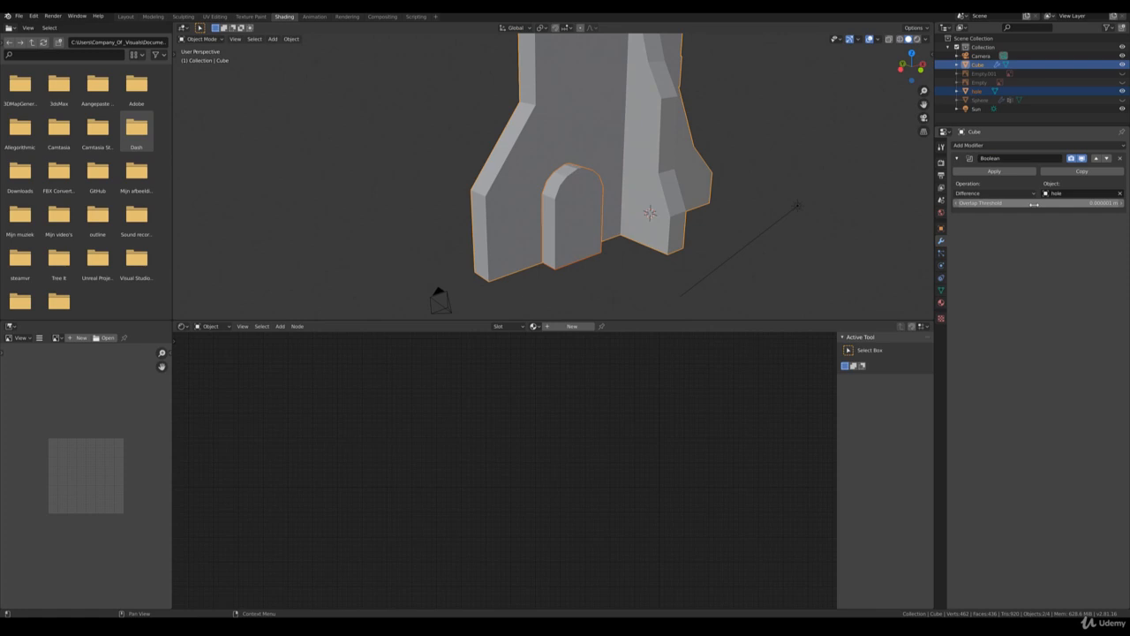
Apply the wall's Boolean modifier and delete the hole object
{"action": "left_click", "coordinate": [995, 172]}
{"action": "left_click", "coordinate": [579, 207]}
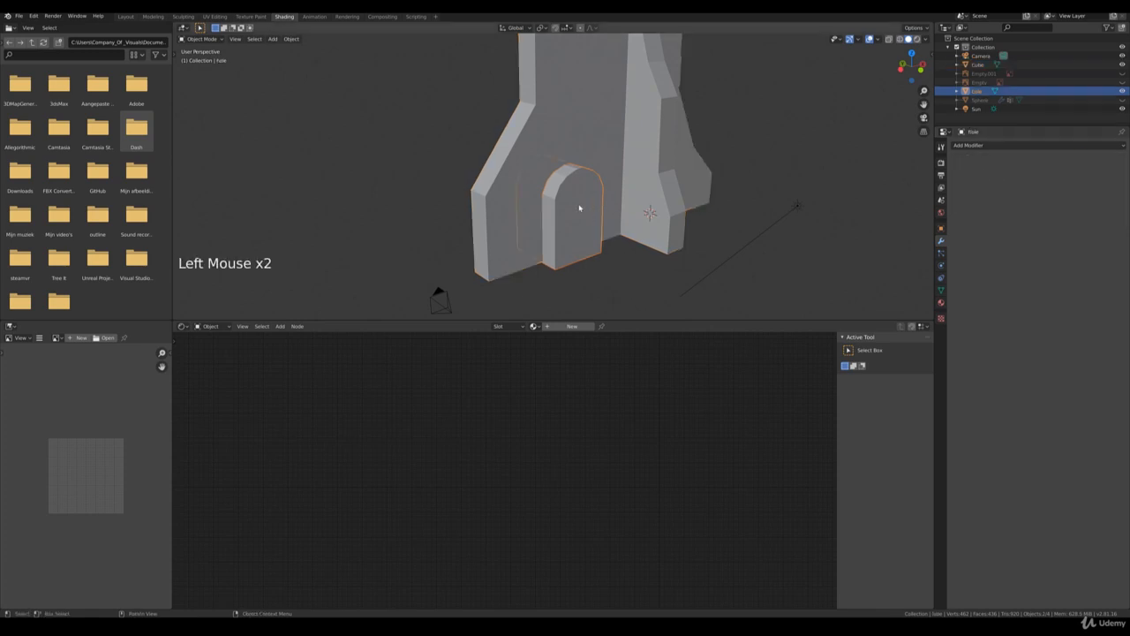
{"action": "key", "text": "Delete"}
{"action": "scroll", "coordinate": [689, 248], "scroll_direction": "down", "scroll_amount": 5}
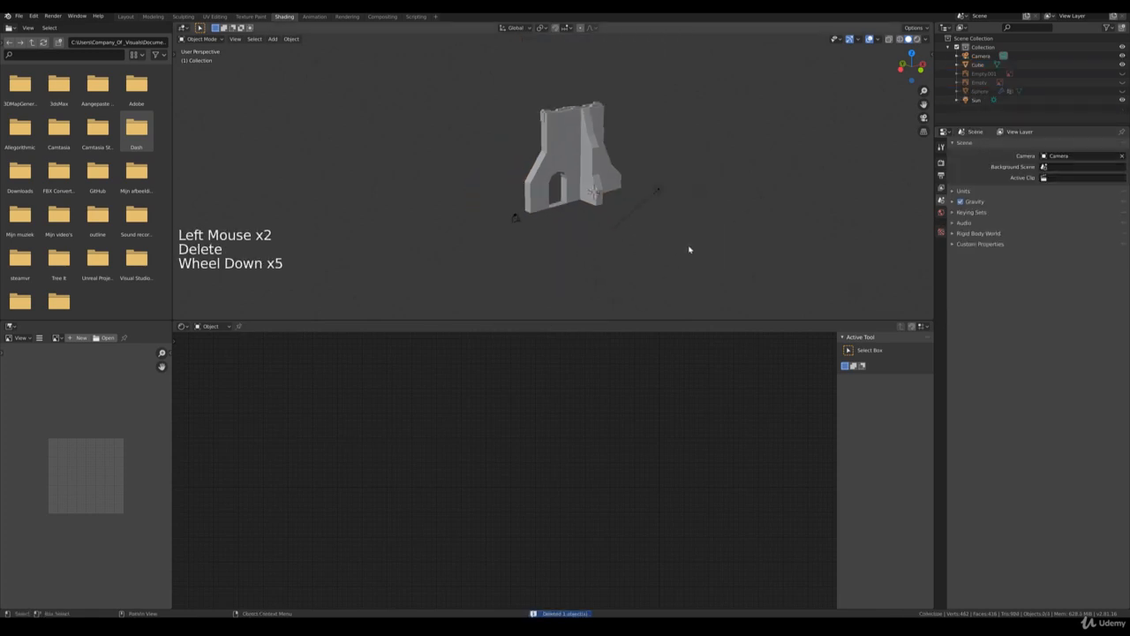
Inspect the base of the cut doorway, and undo both the hole object's deletion and the Boolean's application
{"action": "middle_click_drag", "start_coordinate": [689, 247], "coordinate": [598, 213]}
{"action": "scroll", "coordinate": [684, 192], "scroll_direction": "up", "scroll_amount": 3}
{"action": "scroll", "coordinate": [610, 185], "scroll_direction": "up", "scroll_amount": 4}
{"action": "scroll", "coordinate": [537, 249], "scroll_direction": "up", "scroll_amount": 2}
{"action": "mouse_move", "coordinate": [537, 249]}
{"action": "middle_mouse_down"}
{"action": "mouse_move", "coordinate": [515, 253]}
{"action": "mouse_move", "coordinate": [551, 230]}
{"action": "mouse_move", "coordinate": [537, 236]}
{"action": "middle_mouse_up"}
{"action": "scroll", "coordinate": [530, 232], "scroll_direction": "down", "scroll_amount": 1}
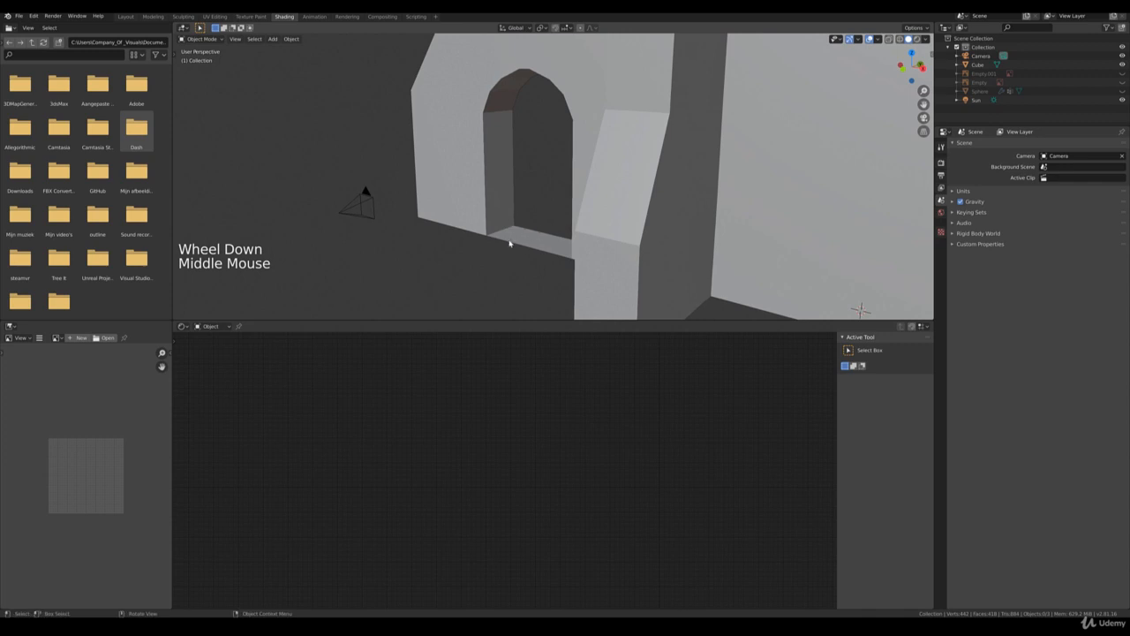
{"action": "scroll", "coordinate": [515, 229], "scroll_direction": "down", "scroll_amount": 3}
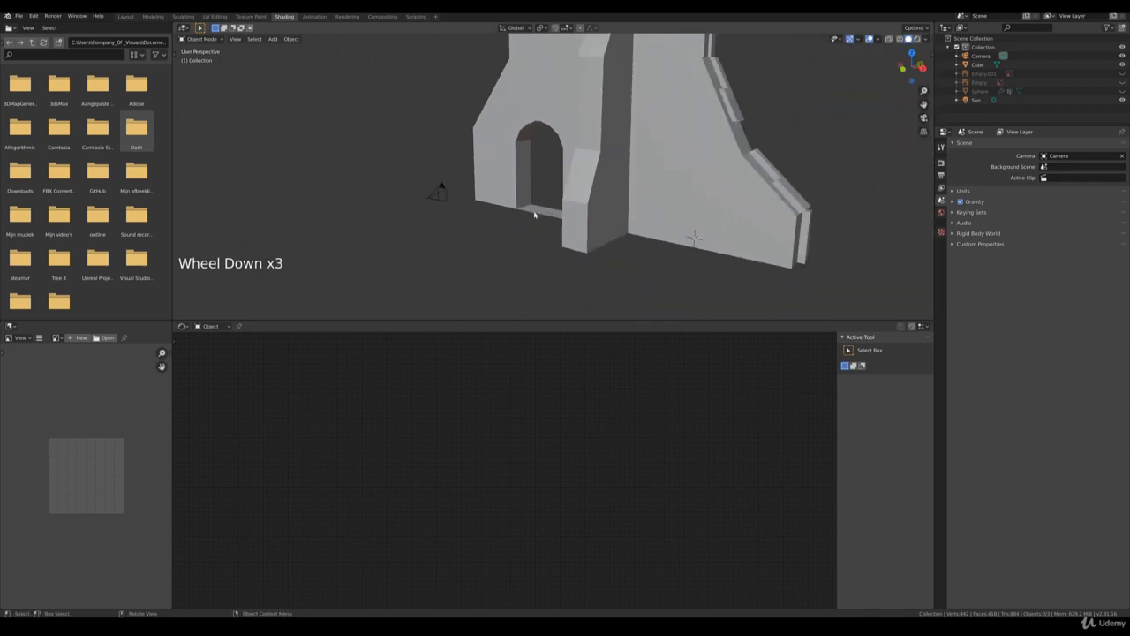
{"action": "key", "text": "ctrl"}
{"action": "key", "text": "ctrl+z"}
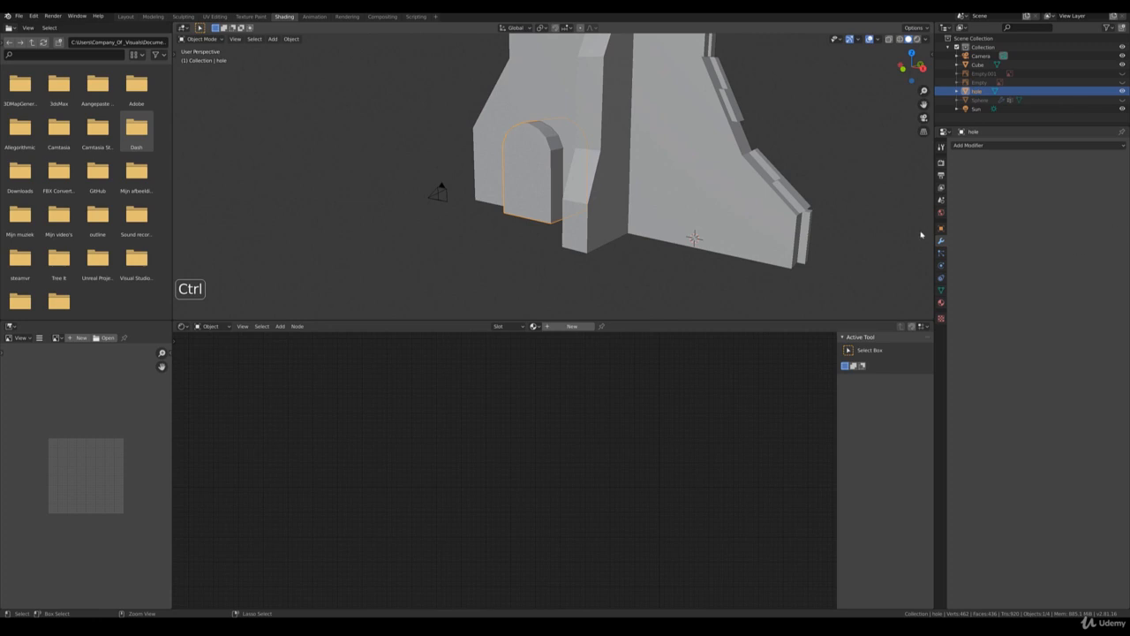
{"action": "key", "text": "ctrl+z"}
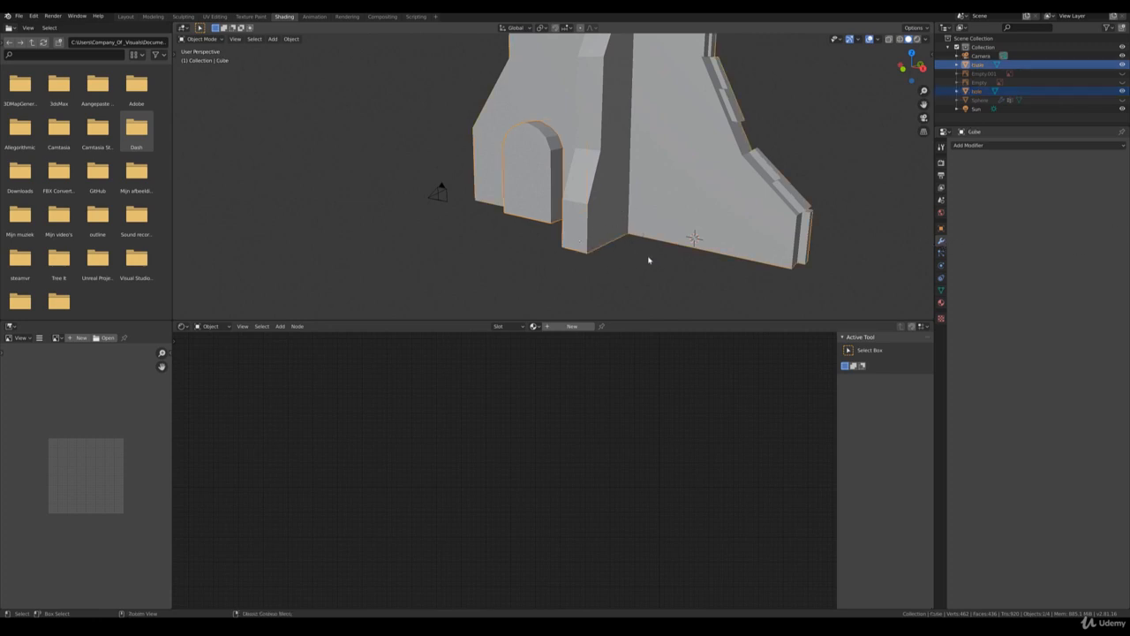
Edit the hole object's mesh in wireframe and lower its bottom vertices below the wall's base
{"action": "middle_click_drag", "start_coordinate": [646, 255], "coordinate": [606, 197]}
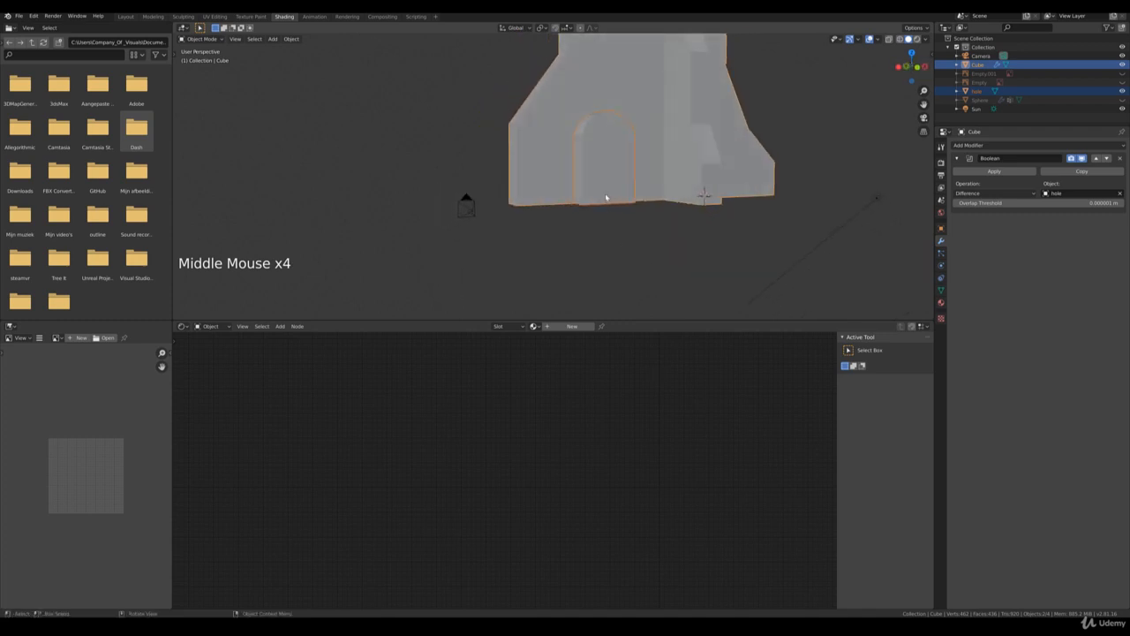
{"action": "left_click", "coordinate": [602, 195]}
{"action": "key", "text": "Tab"}
{"action": "key", "text": "z"}
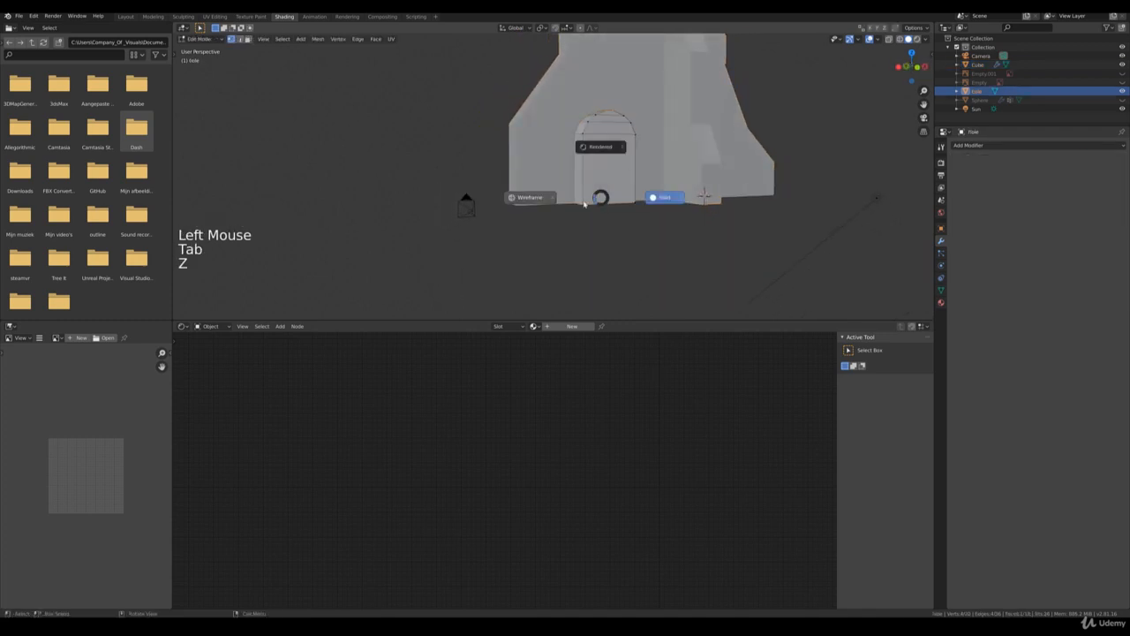
{"action": "left_click", "coordinate": [526, 201]}
{"action": "key", "text": "b"}
{"action": "left_click_drag", "start_coordinate": [661, 222], "coordinate": [528, 165]}
{"action": "key", "text": "g"}
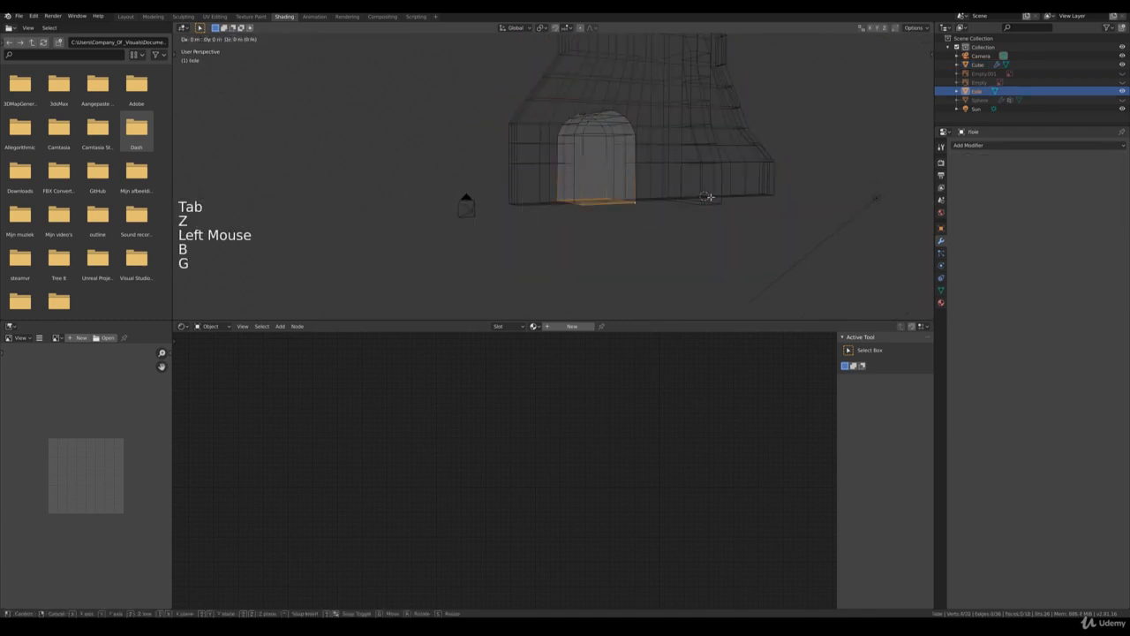
{"action": "left_click", "coordinate": [713, 202]}
{"action": "key", "text": "Tab"}
Apply the wall's Boolean modifier, delete the hole object and return the viewport to solid shading
{"action": "middle_click_drag", "start_coordinate": [721, 206], "coordinate": [645, 217]}
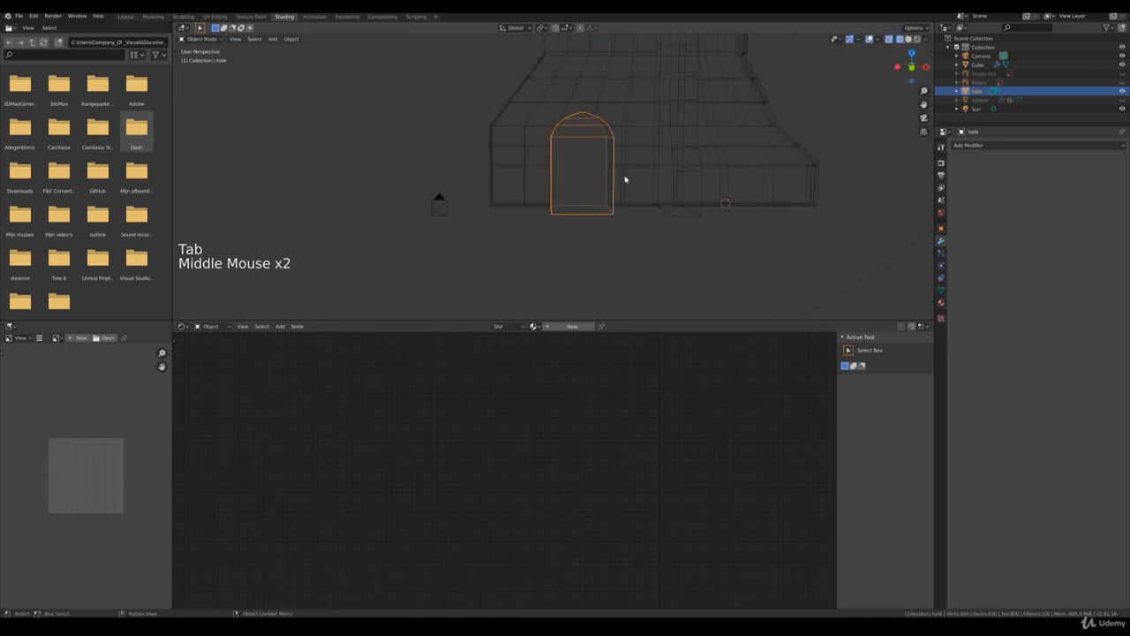
{"action": "left_click", "coordinate": [630, 173], "text": "shift"}
{"action": "left_click", "coordinate": [995, 173]}
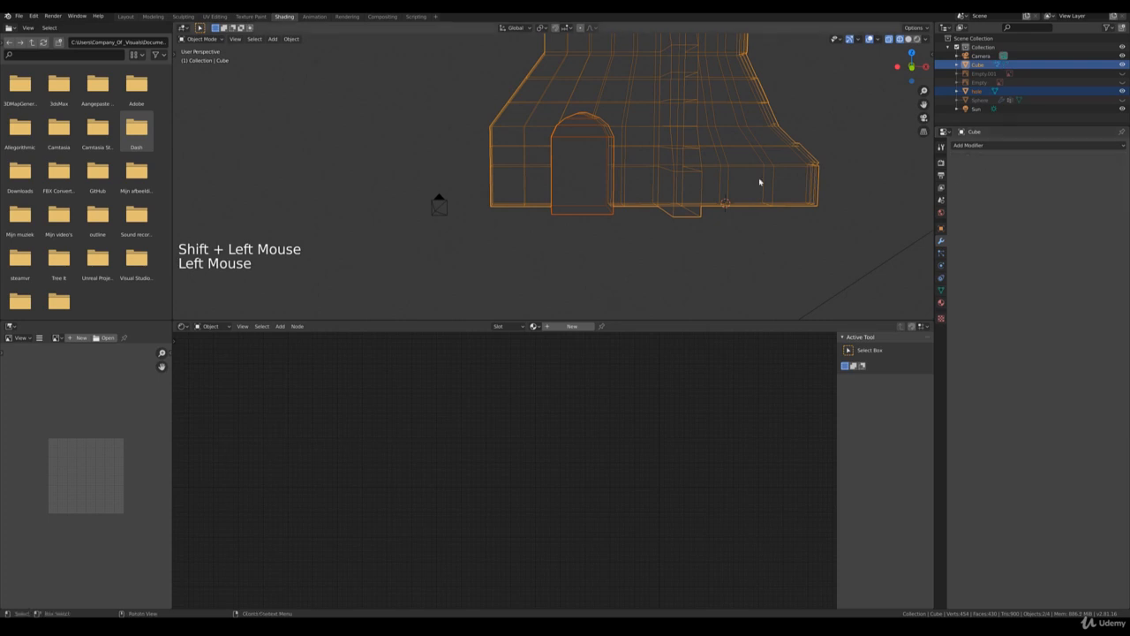
{"action": "left_click", "coordinate": [560, 214]}
{"action": "key", "text": "x"}
{"action": "left_click", "coordinate": [560, 213]}
{"action": "key", "text": "z"}
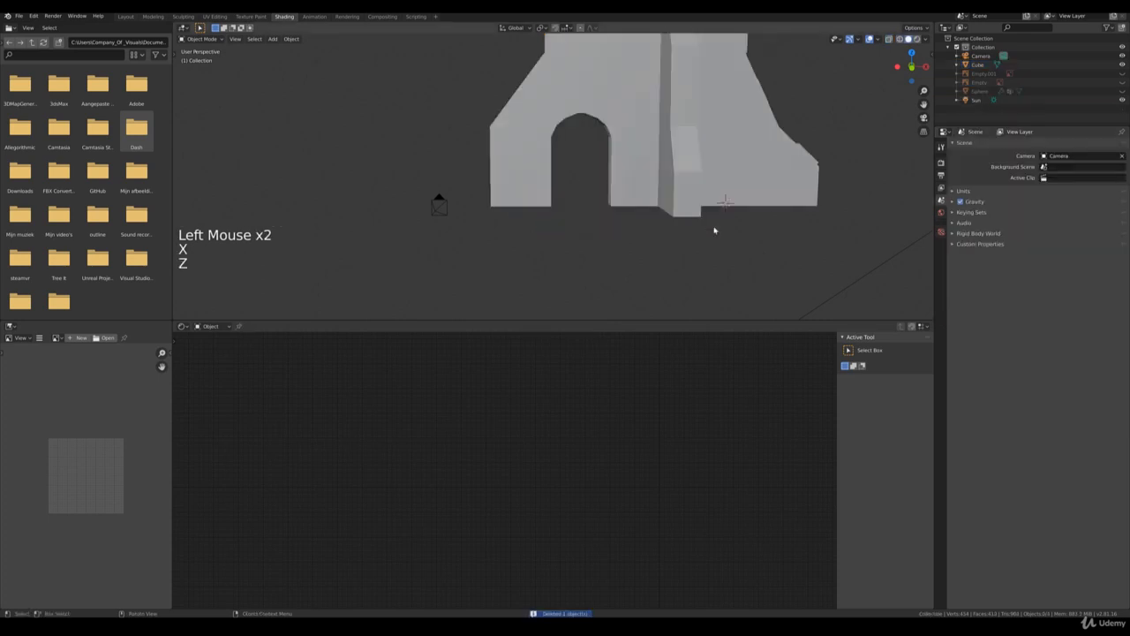
Display the wall in rendered shading, examine its doorway and buttress from several sides, and select the wall
{"action": "middle_click_drag", "start_coordinate": [714, 230], "coordinate": [654, 234]}
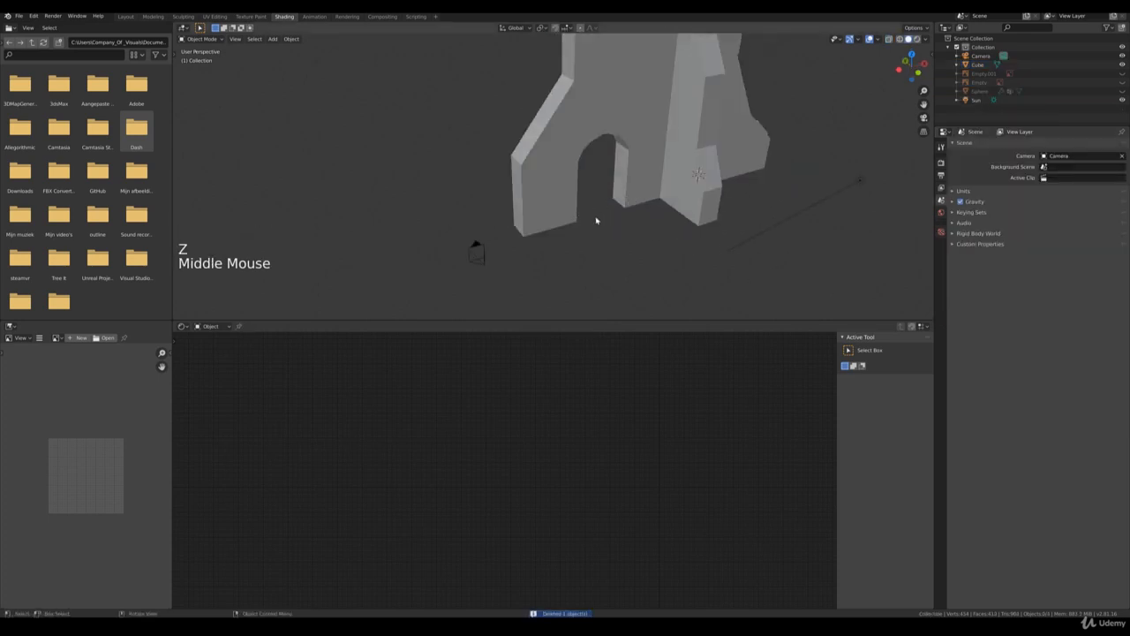
{"action": "scroll", "coordinate": [609, 204], "scroll_direction": "down", "scroll_amount": 3}
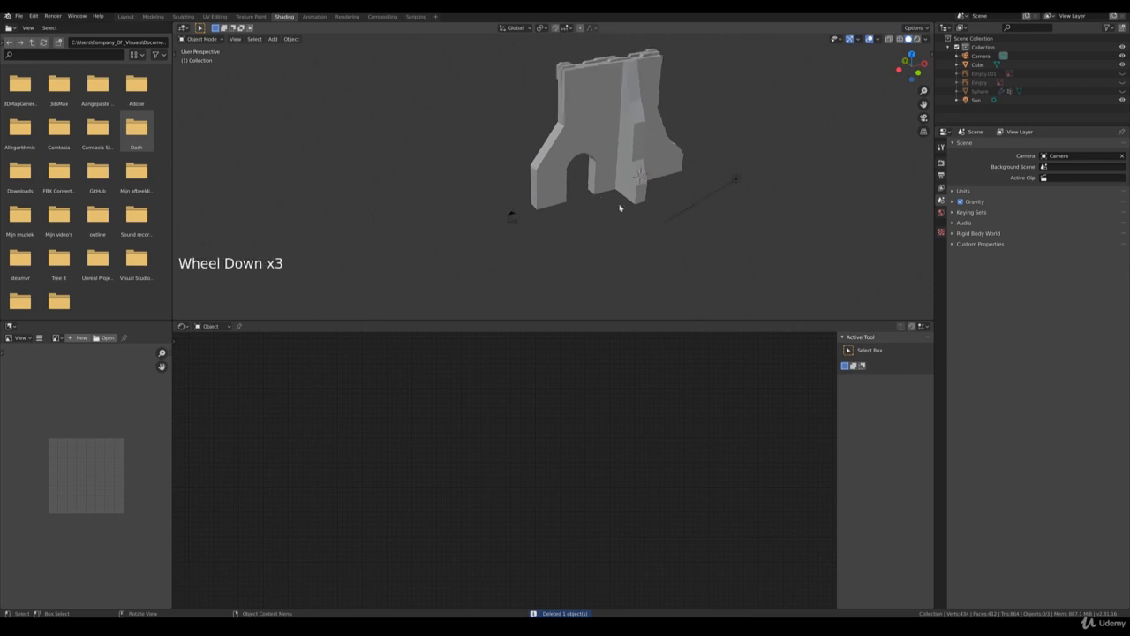
{"action": "middle_click_drag", "start_coordinate": [618, 203], "coordinate": [616, 243], "text": "shift"}
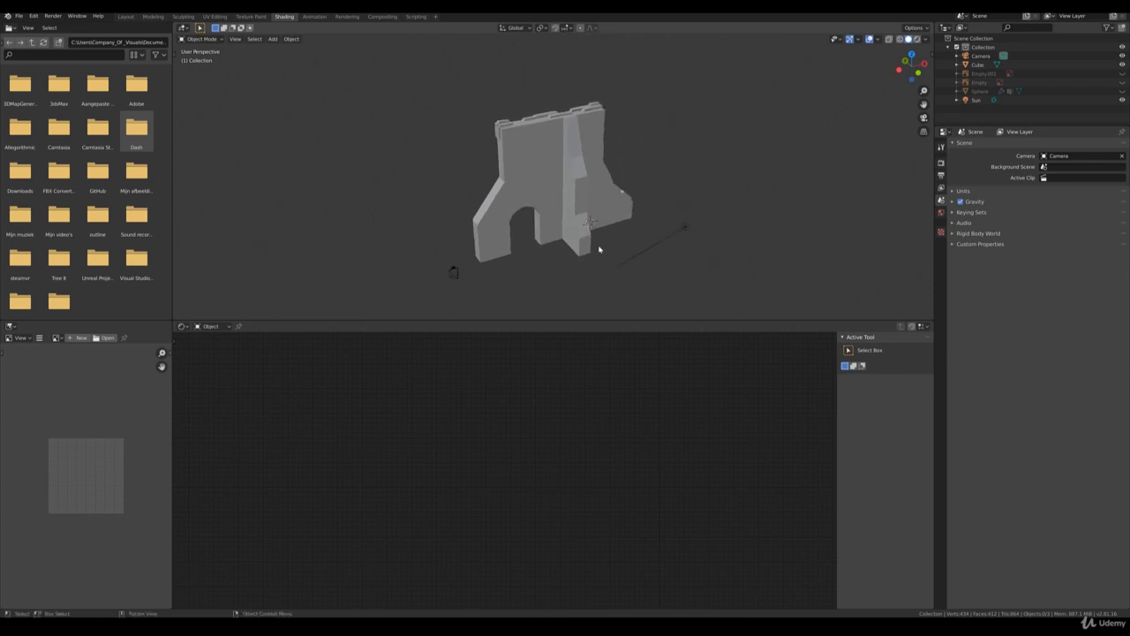
{"action": "key", "text": "z"}
{"action": "mouse_move", "coordinate": [593, 227]}
{"action": "middle_mouse_down"}
{"action": "mouse_move", "coordinate": [568, 227]}
{"action": "mouse_move", "coordinate": [580, 212]}
{"action": "mouse_move", "coordinate": [626, 217]}
{"action": "mouse_move", "coordinate": [545, 227]}
{"action": "mouse_move", "coordinate": [584, 239]}
{"action": "middle_mouse_up"}
{"action": "scroll", "coordinate": [548, 230], "scroll_direction": "up", "scroll_amount": 2}
{"action": "scroll", "coordinate": [556, 237], "scroll_direction": "up", "scroll_amount": 4}
{"action": "scroll", "coordinate": [584, 239], "scroll_direction": "down", "scroll_amount": 4}
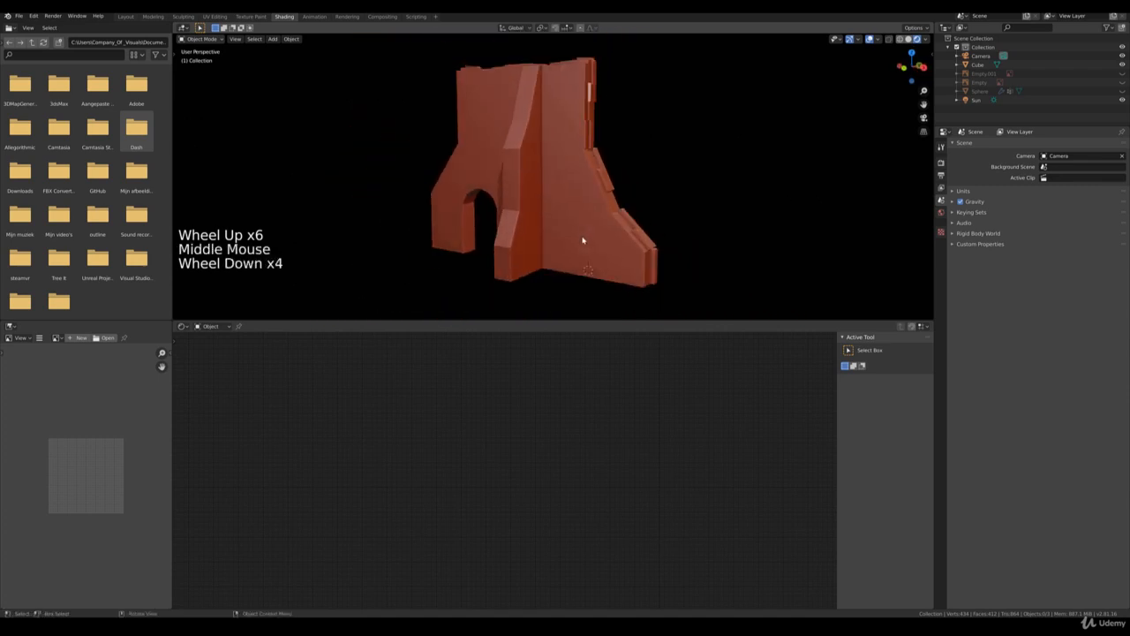
{"action": "middle_click_drag", "start_coordinate": [624, 177], "coordinate": [698, 182]}
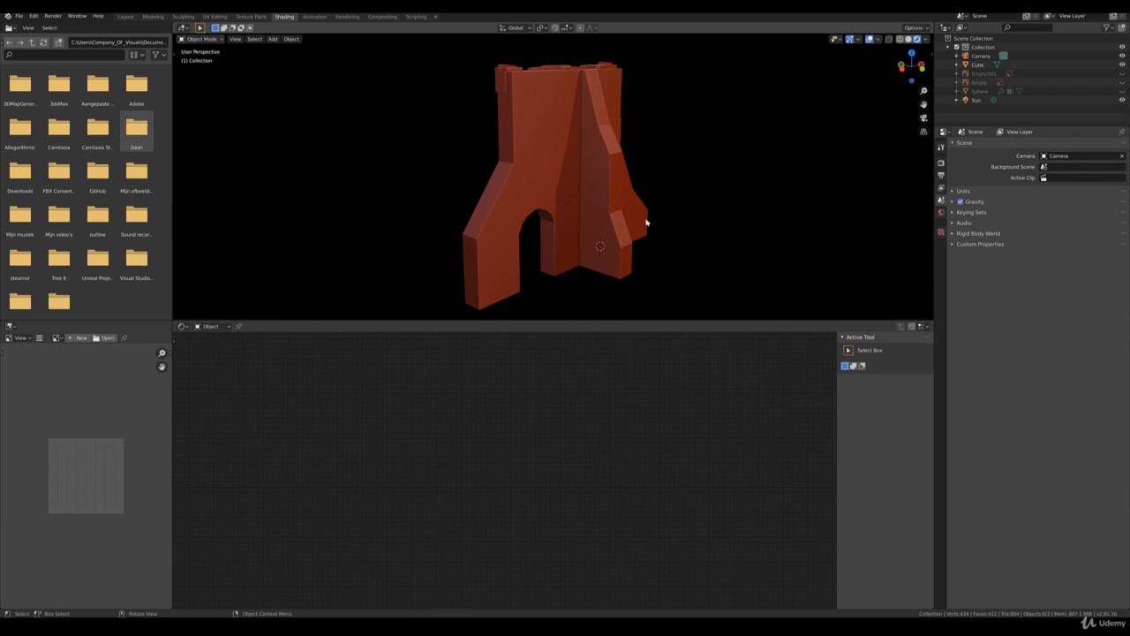
{"action": "middle_click_drag", "start_coordinate": [689, 221], "coordinate": [647, 222]}
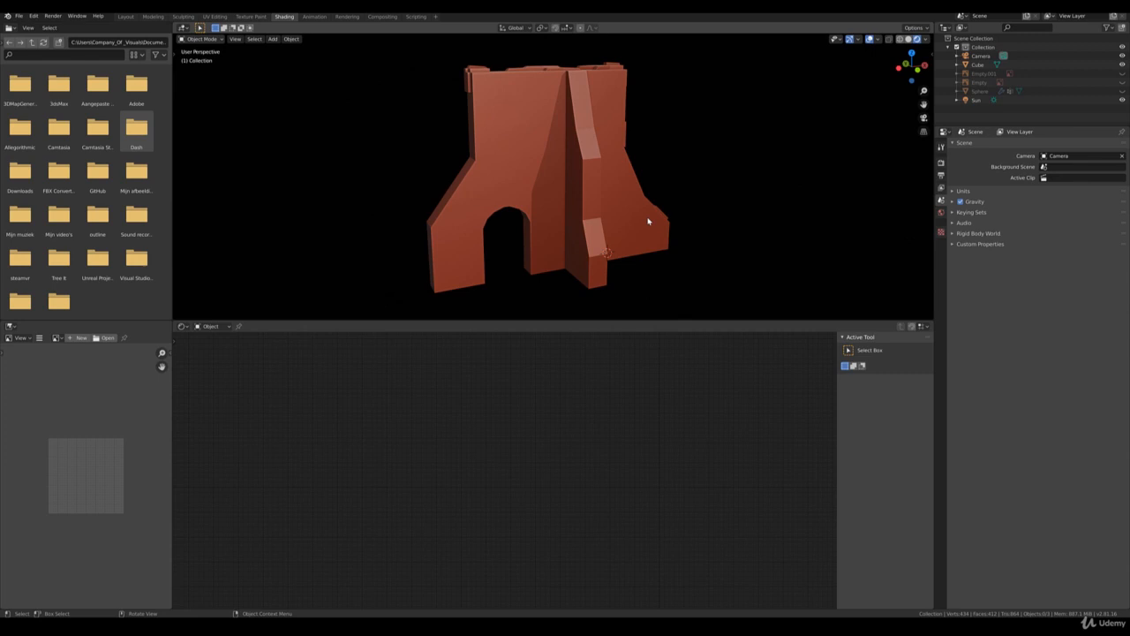
{"action": "left_click", "coordinate": [592, 196]}
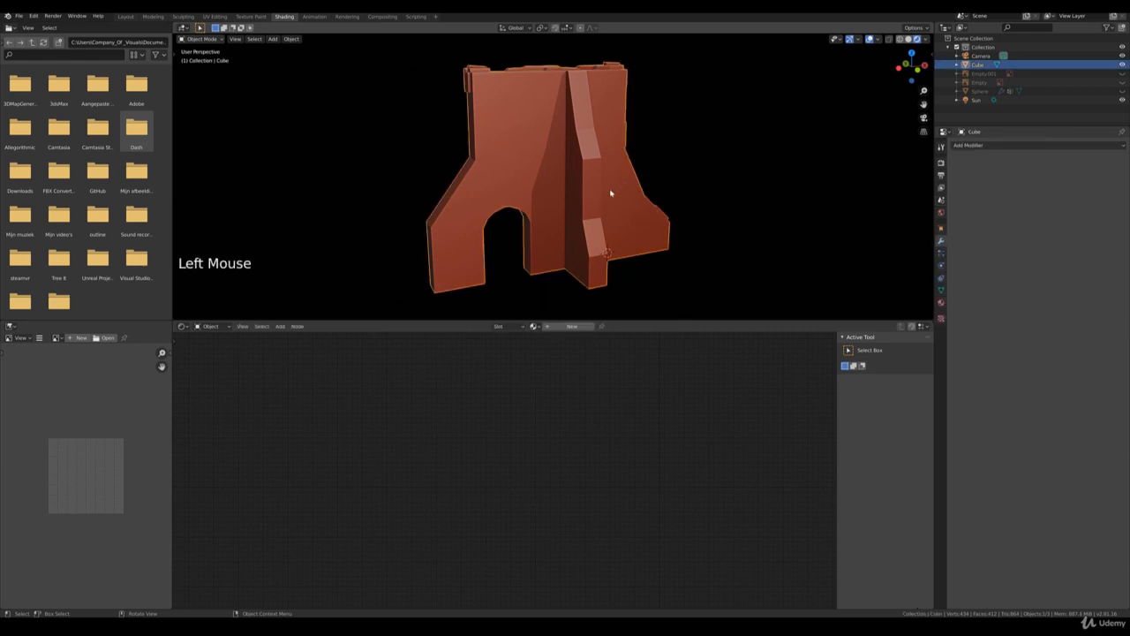
Open the wall's mesh for editing and examine its topology around the arch, sloped shoulder and doorway jamb from several angles
{"action": "key", "text": "Tab"}
{"action": "middle_click_drag", "start_coordinate": [609, 195], "coordinate": [540, 221]}
{"action": "scroll", "coordinate": [542, 241], "scroll_direction": "up", "scroll_amount": 2}
{"action": "scroll", "coordinate": [540, 221], "scroll_direction": "up", "scroll_amount": 3}
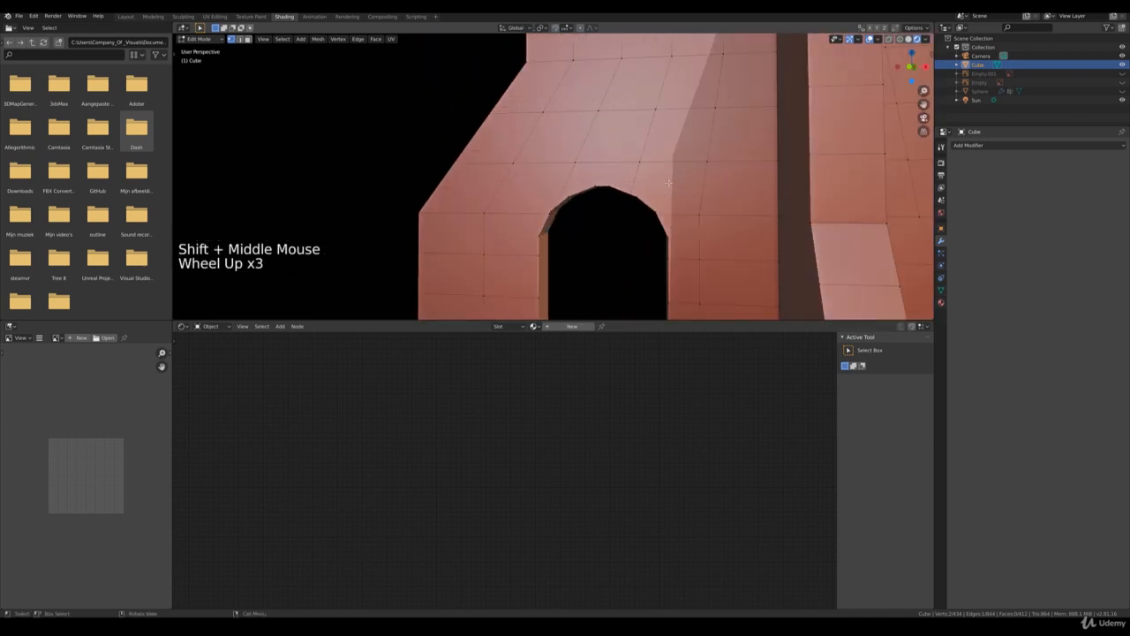
{"action": "scroll", "coordinate": [669, 183], "scroll_direction": "down", "scroll_amount": 5}
{"action": "middle_click_drag", "start_coordinate": [566, 183], "coordinate": [583, 180]}
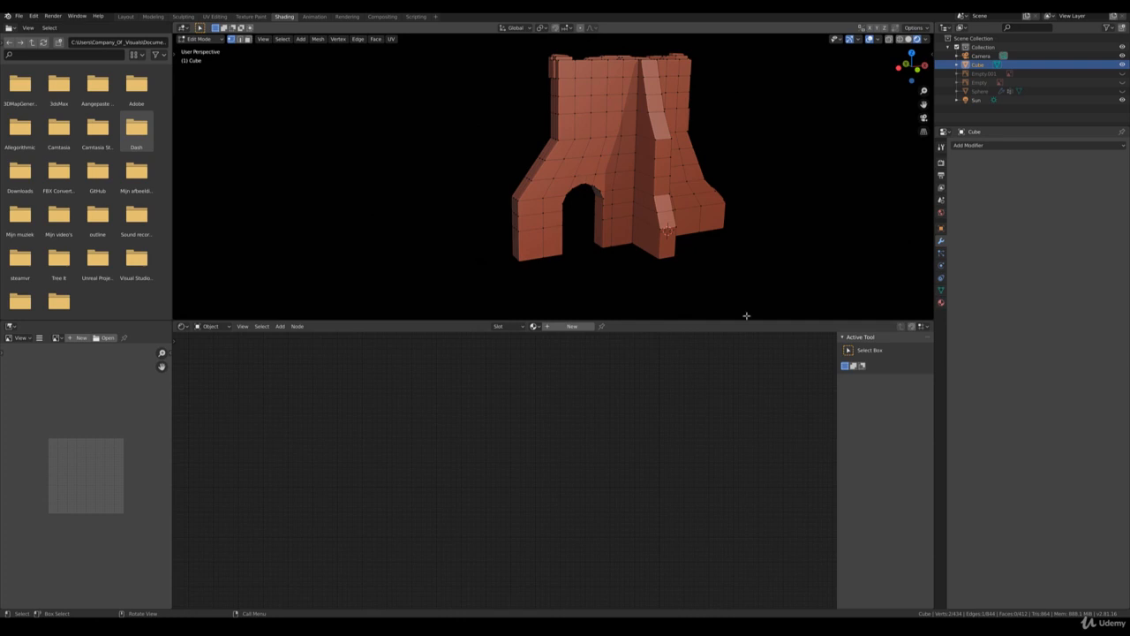
{"action": "middle_click_drag", "start_coordinate": [641, 230], "coordinate": [612, 133]}
{"action": "scroll", "coordinate": [612, 133], "scroll_direction": "up", "scroll_amount": 3}
{"action": "scroll", "coordinate": [612, 132], "scroll_direction": "up", "scroll_amount": 3}
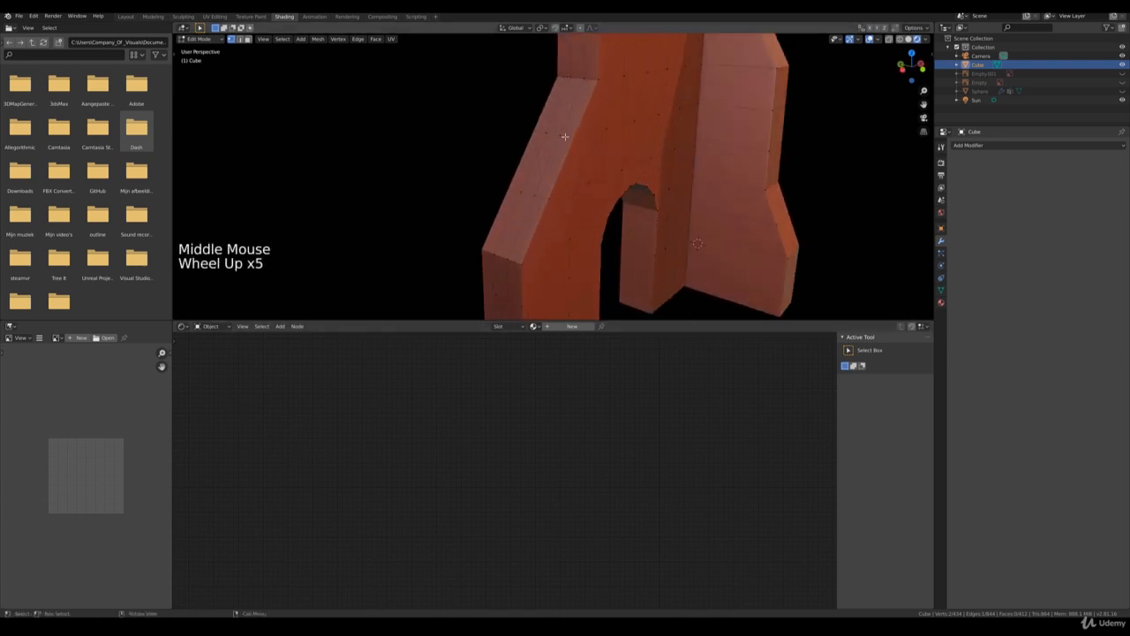
{"action": "middle_click_drag", "start_coordinate": [581, 195], "coordinate": [536, 134]}
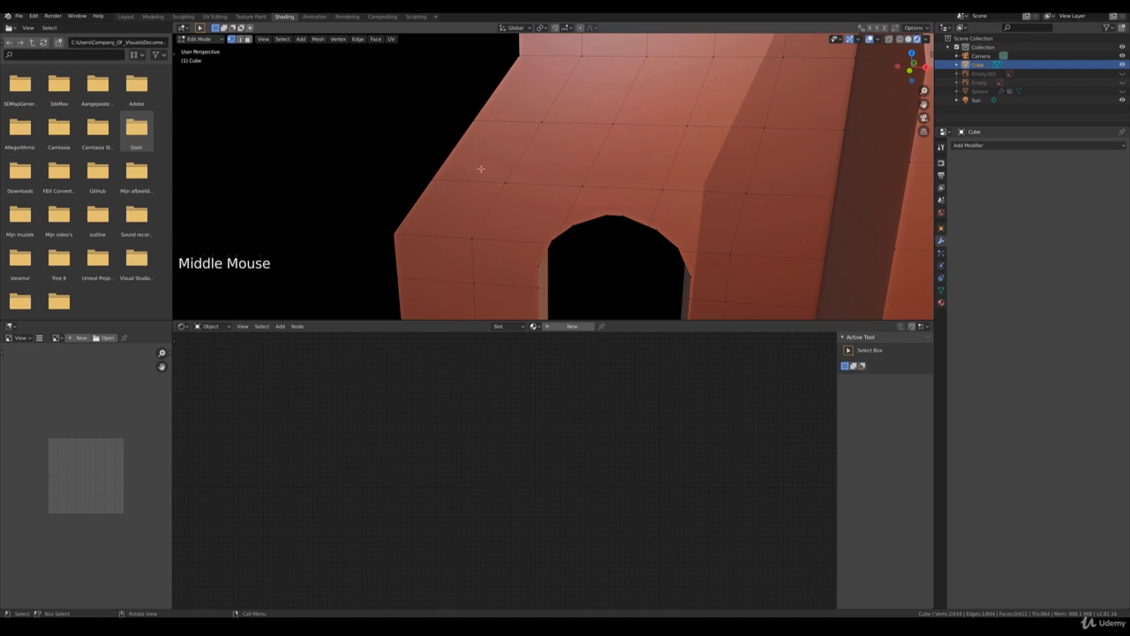
{"action": "middle_click_drag", "start_coordinate": [593, 182], "coordinate": [508, 168], "text": "shift"}
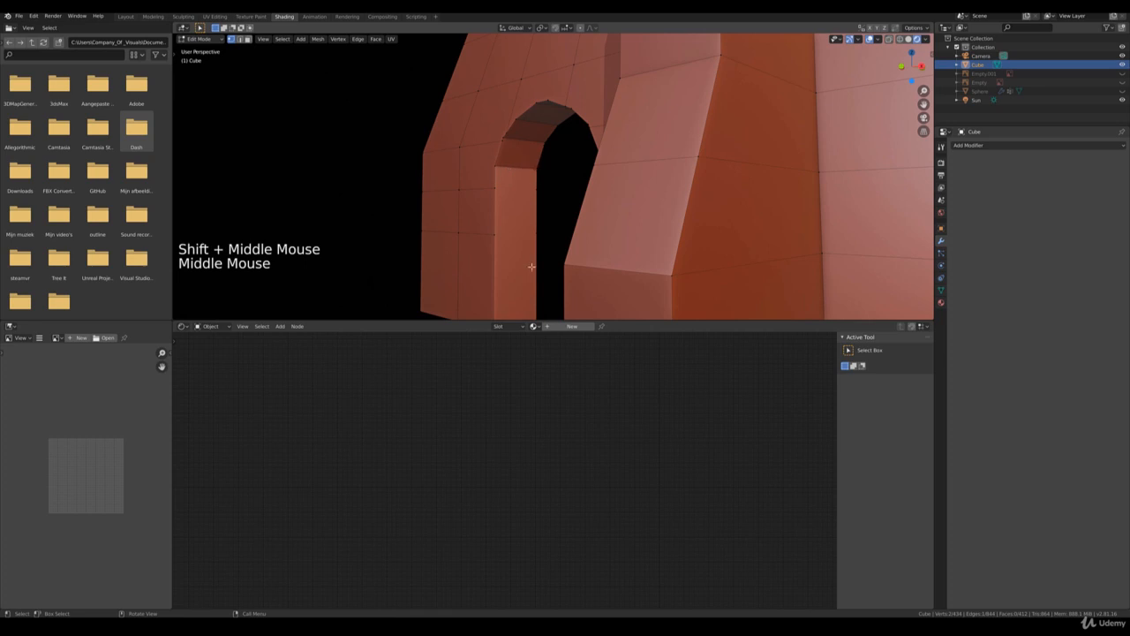
{"action": "middle_click_drag", "start_coordinate": [532, 266], "coordinate": [503, 155], "text": "shift"}
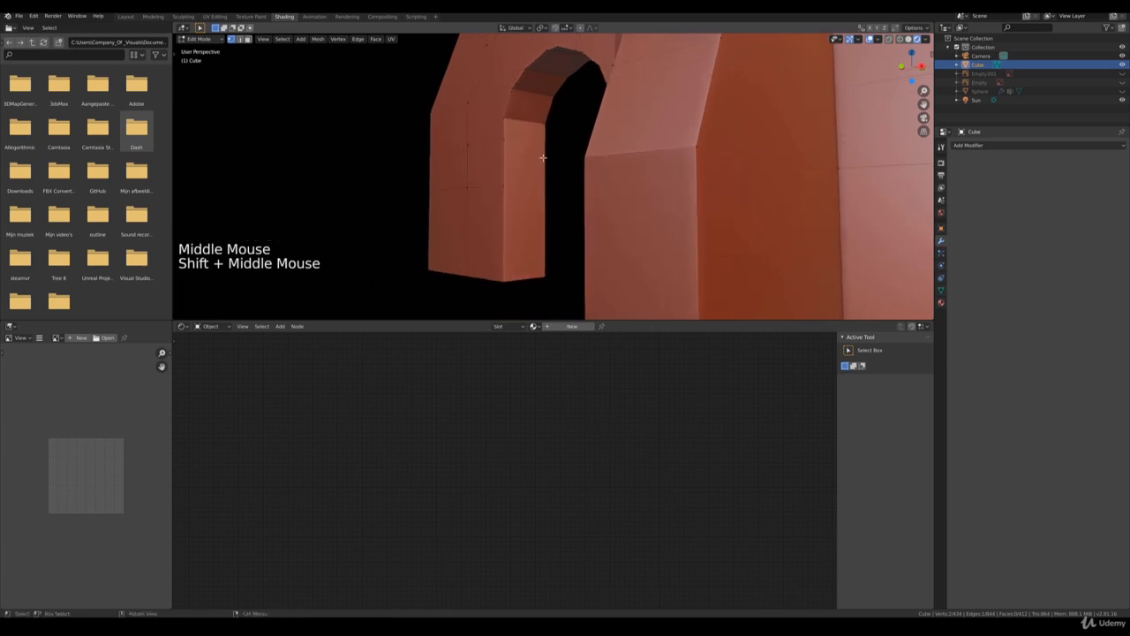
Switch to face selection and select the doorway's tall inner side face below the arch
{"action": "left_click", "coordinate": [531, 210]}
{"action": "key", "text": "3"}
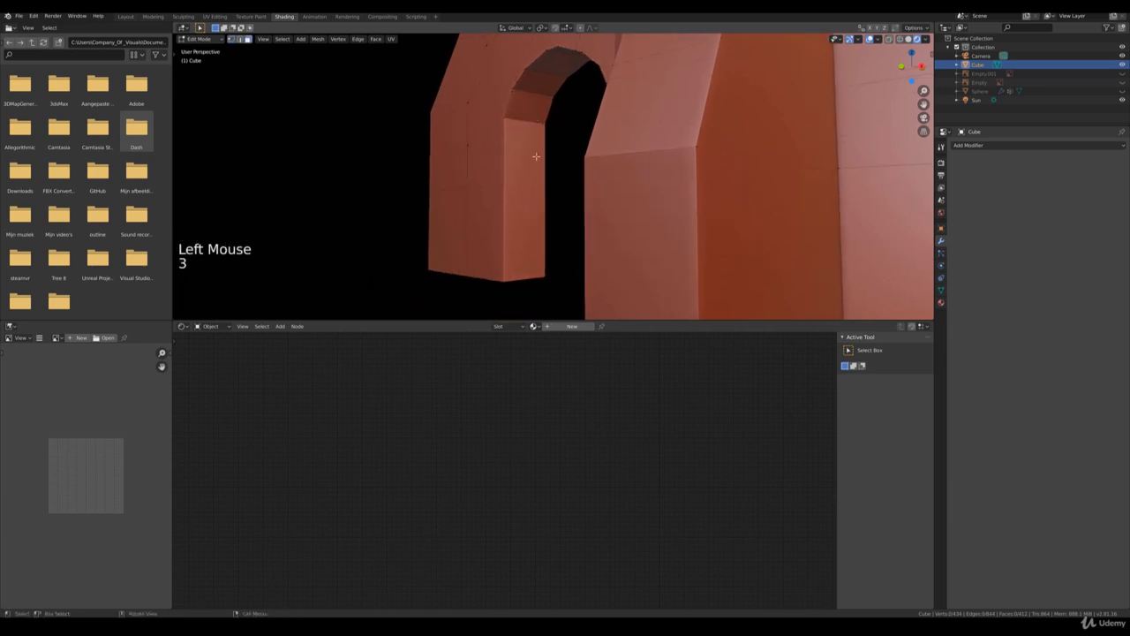
{"action": "left_click", "coordinate": [535, 161]}
{"action": "middle_click_drag", "start_coordinate": [545, 172], "coordinate": [556, 185]}
{"action": "scroll", "coordinate": [555, 184], "scroll_direction": "down", "scroll_amount": 5}
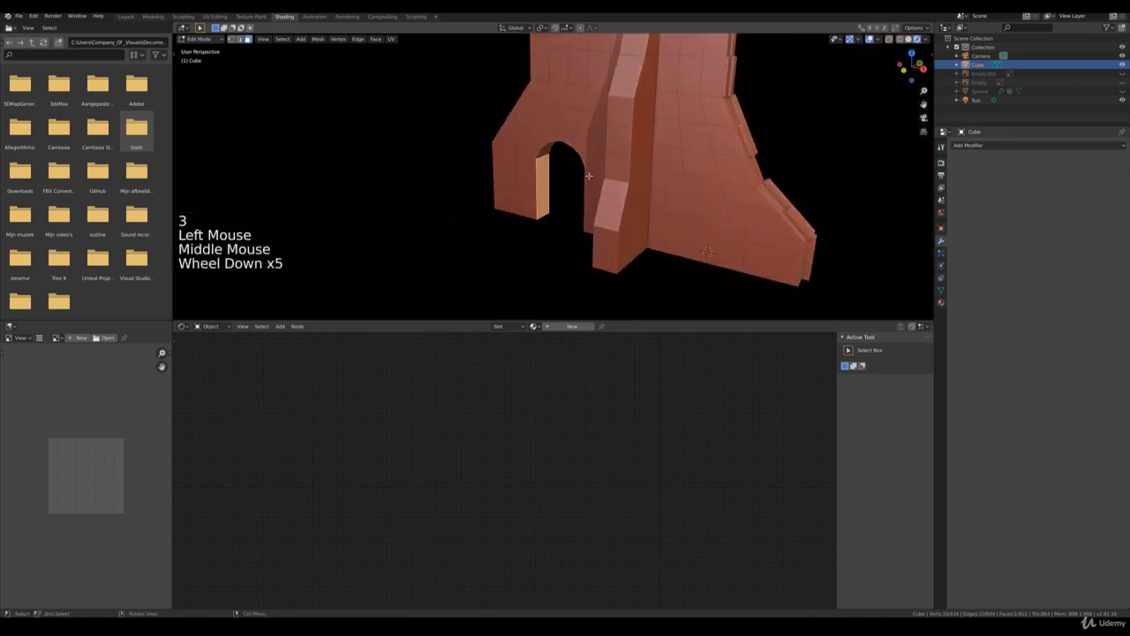
Select a narrow face on the wall's broken sloping edge and examine the stepped edges, top and buttress from several sides
{"action": "middle_click_drag", "start_coordinate": [746, 203], "coordinate": [669, 227]}
{"action": "left_click", "coordinate": [658, 229]}
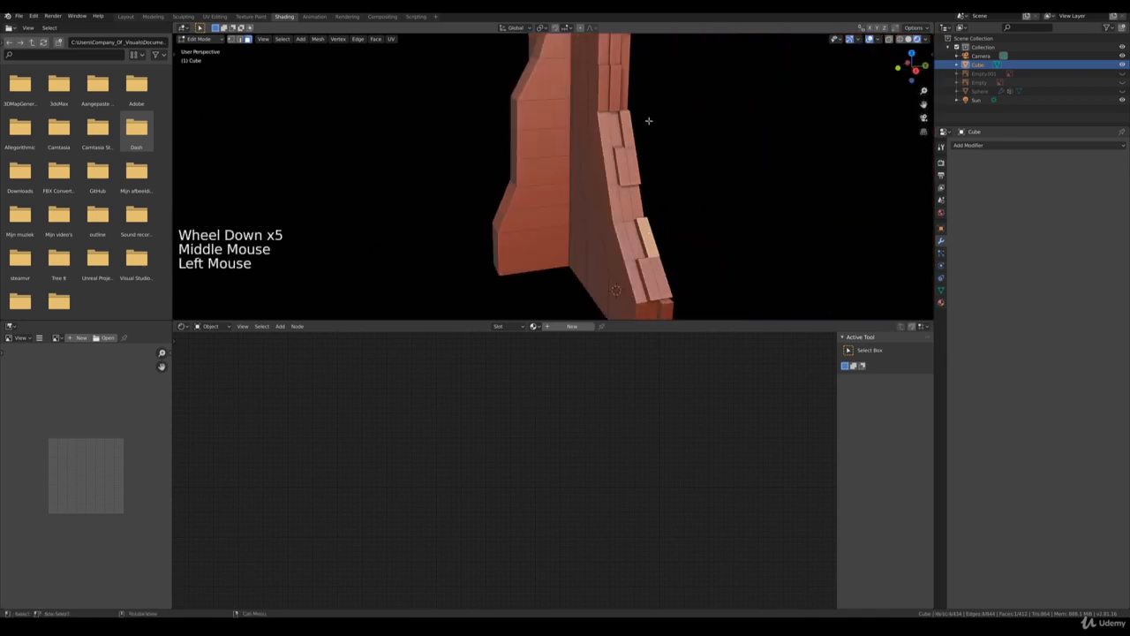
{"action": "middle_click_drag", "start_coordinate": [648, 118], "coordinate": [537, 165], "text": "shift"}
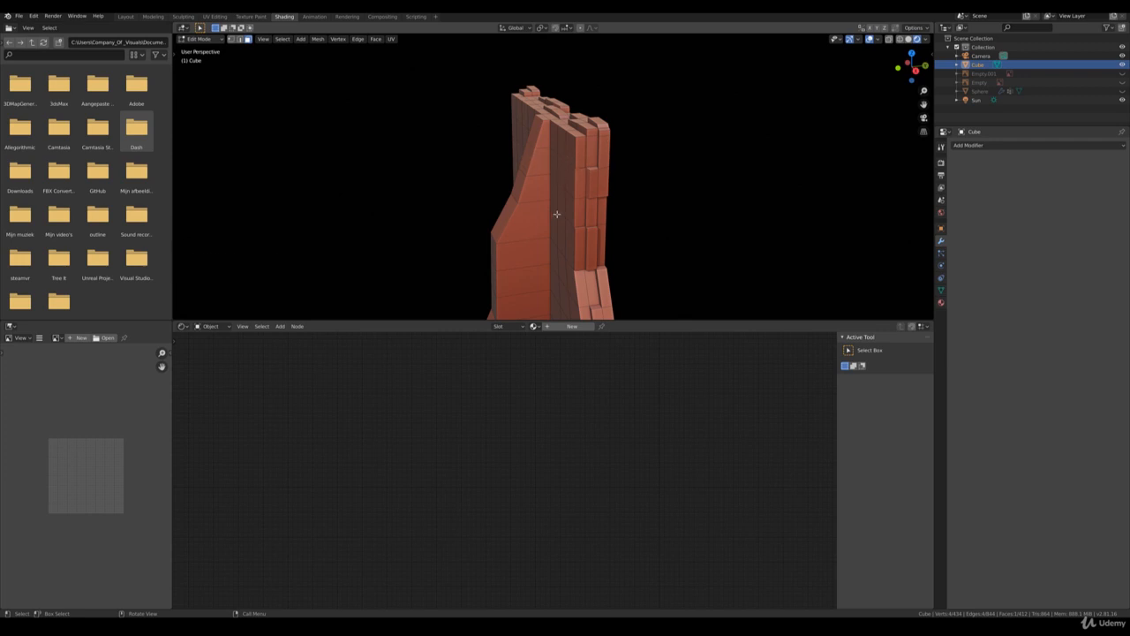
{"action": "middle_click_drag", "start_coordinate": [557, 214], "coordinate": [547, 196]}
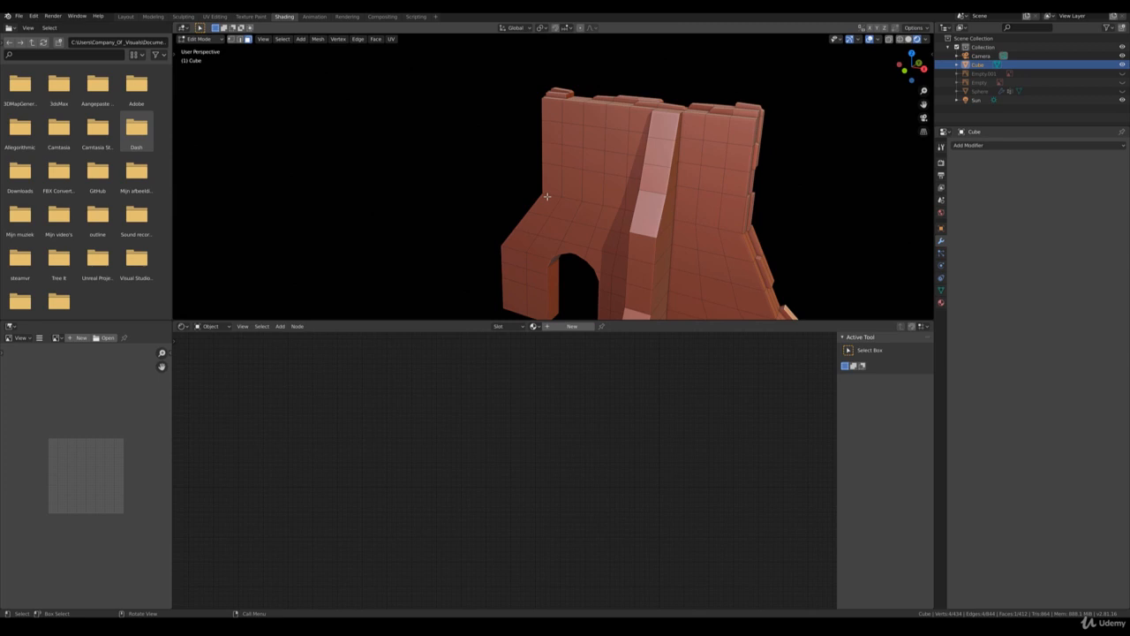
{"action": "middle_click_drag", "start_coordinate": [492, 217], "coordinate": [563, 215]}
{"action": "middle_click_drag", "start_coordinate": [729, 235], "coordinate": [706, 212], "text": "shift"}
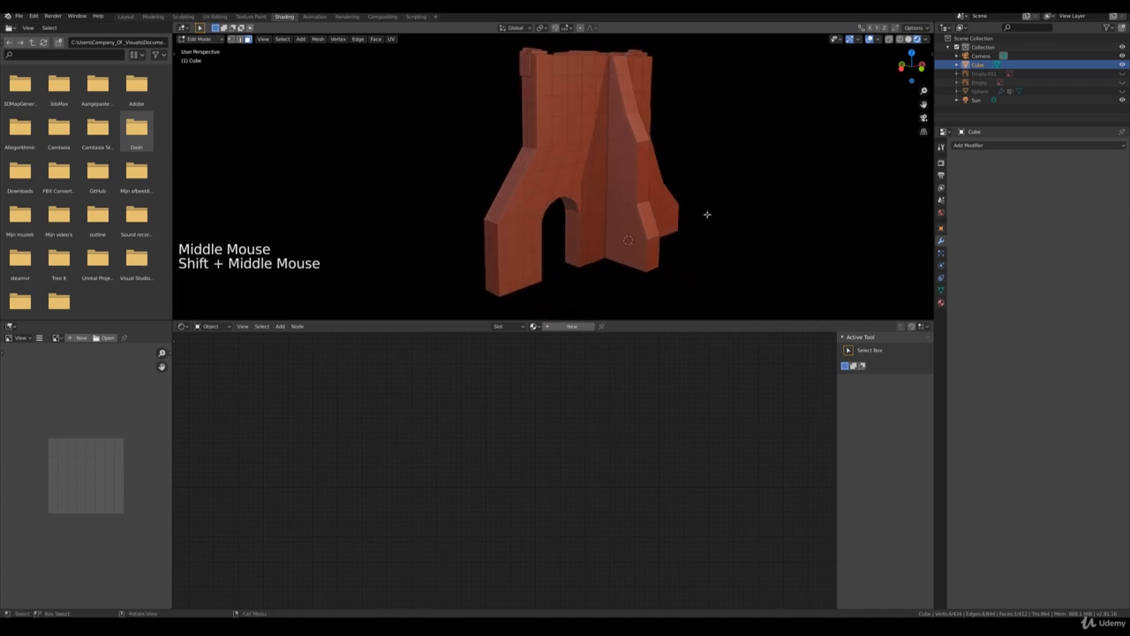